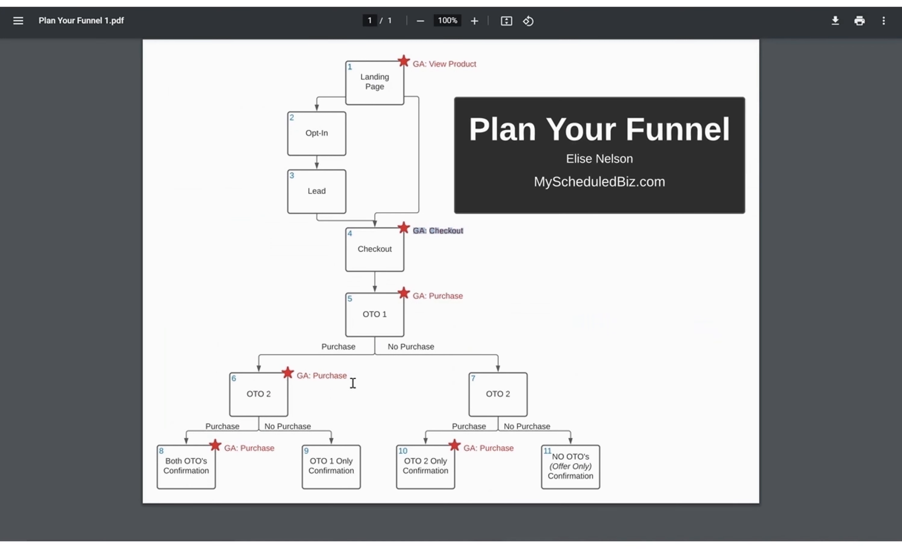
Highlight the GA: Purchase label beside OTO 2 on the funnel diagram, then clear the highlight
{"action": "left_click_drag", "start_coordinate": [355, 376], "coordinate": [298, 376]}
{"action": "left_click", "coordinate": [472, 291]}
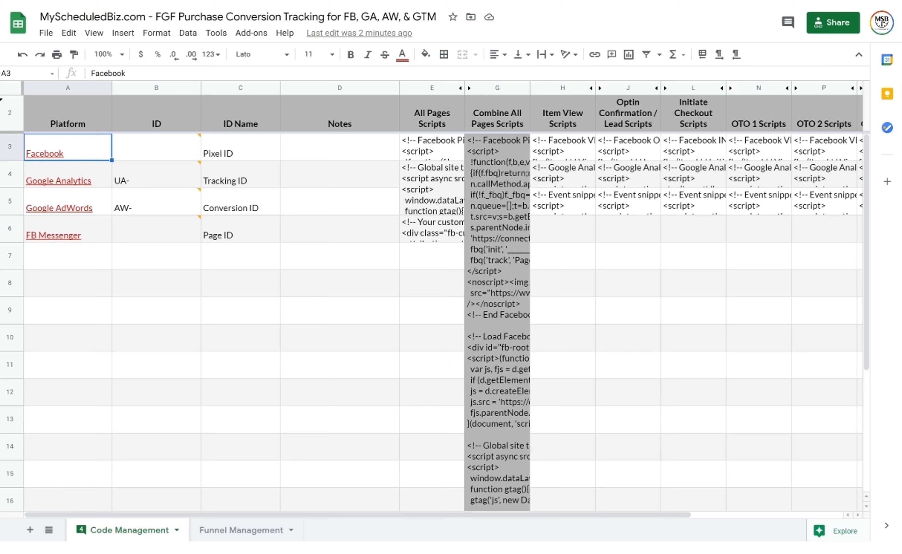
Select header cell E2 to point out the All Pages Scripts column
{"action": "left_click", "coordinate": [432, 115]}
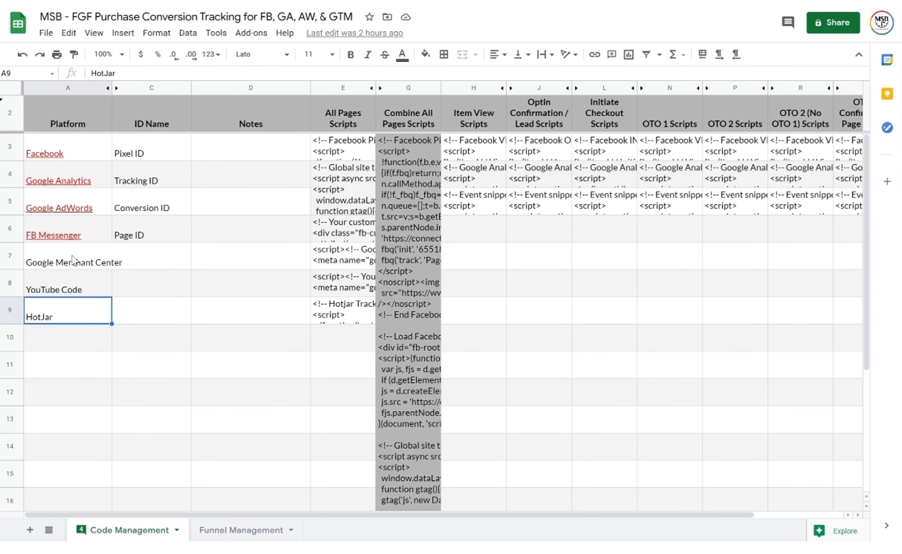
Step through the Google Merchant Center, YouTube Code and HotJar rows and their column E scripts
{"action": "left_click", "coordinate": [73, 259]}
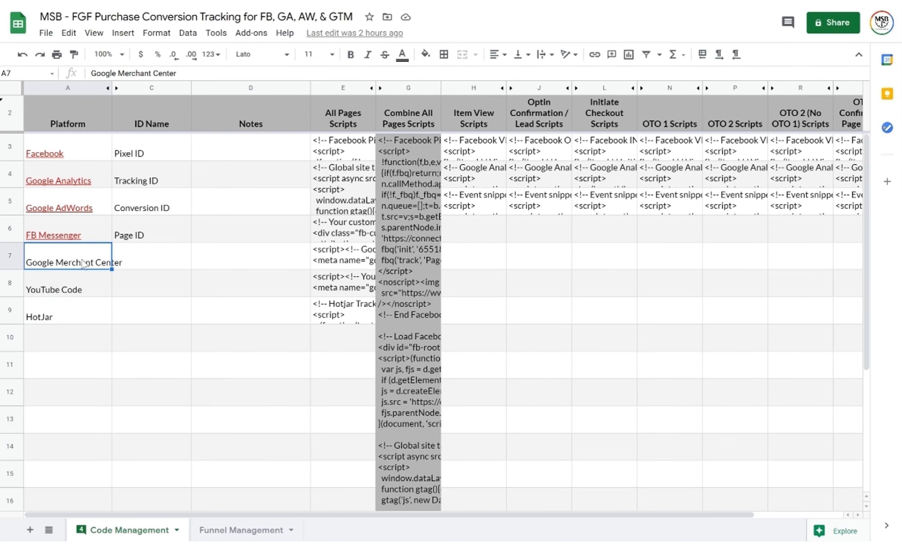
{"action": "left_click", "coordinate": [91, 299]}
{"action": "left_click", "coordinate": [84, 319]}
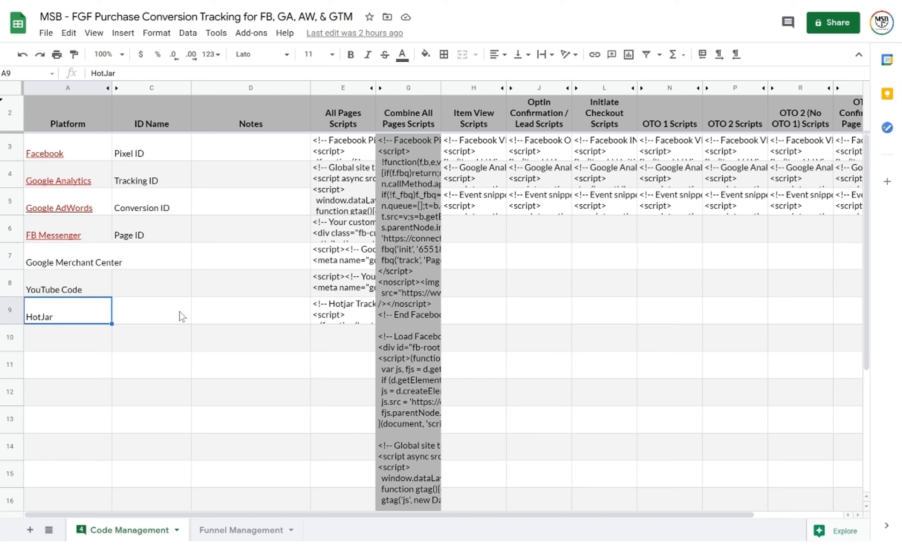
{"action": "left_click", "coordinate": [359, 314]}
{"action": "left_click", "coordinate": [355, 283]}
{"action": "left_click", "coordinate": [354, 264]}
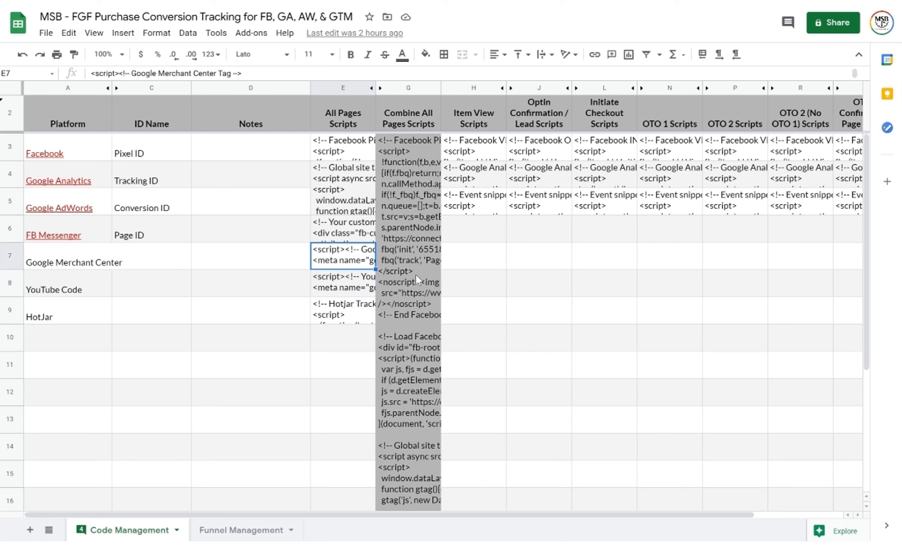
{"action": "left_click", "coordinate": [78, 259]}
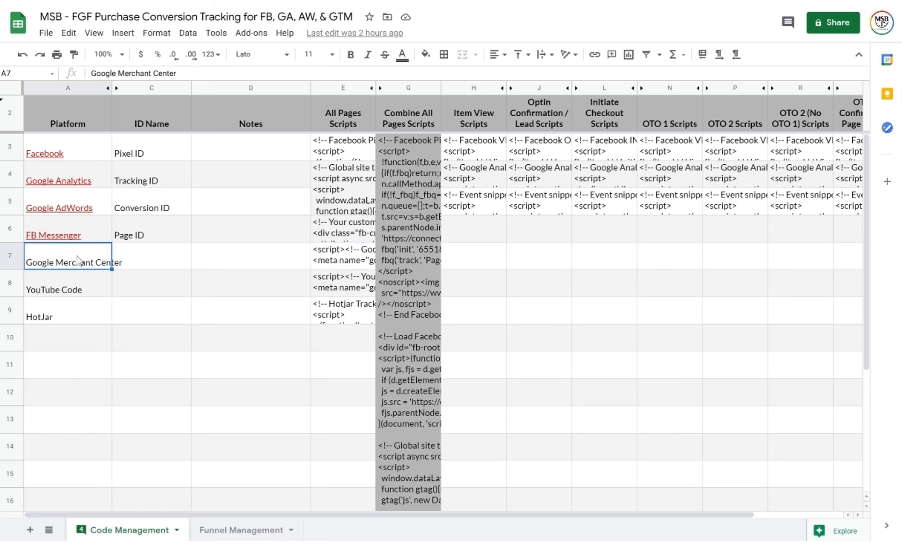
{"action": "left_click", "coordinate": [71, 295]}
{"action": "left_click", "coordinate": [70, 350]}
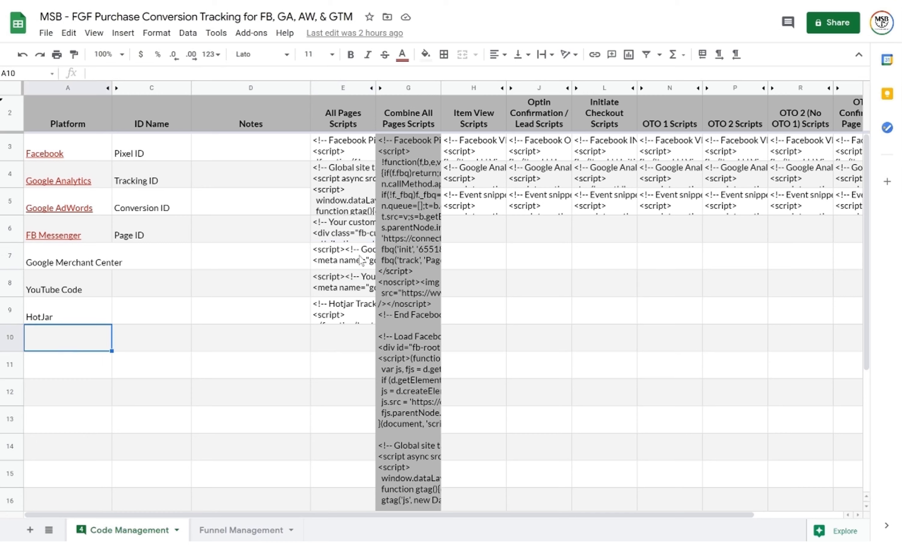
{"action": "left_click", "coordinate": [356, 285]}
{"action": "left_click", "coordinate": [352, 322]}
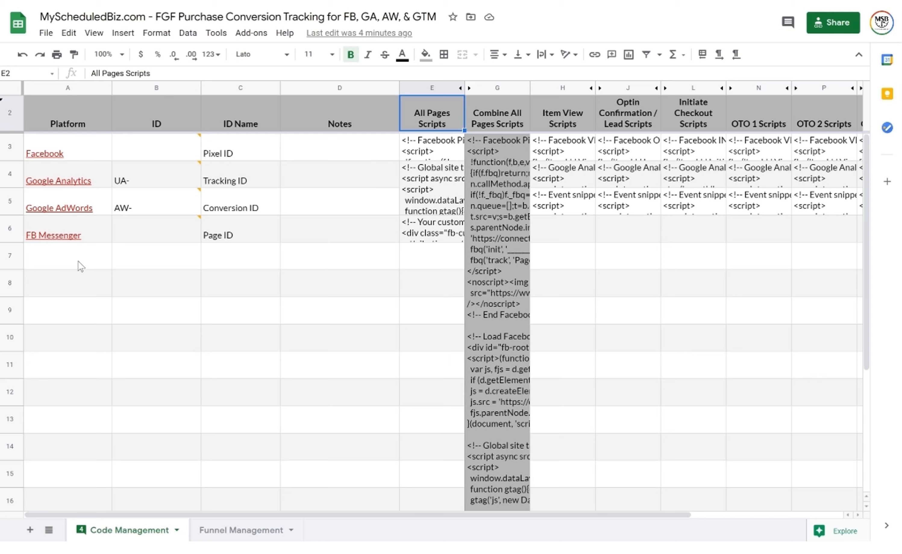
Enter Facebook pixel ID 74893692 in B3, dismissing its comment note
{"action": "mouse_move", "coordinate": [183, 148]}
{"action": "left_click", "coordinate": [151, 148]}
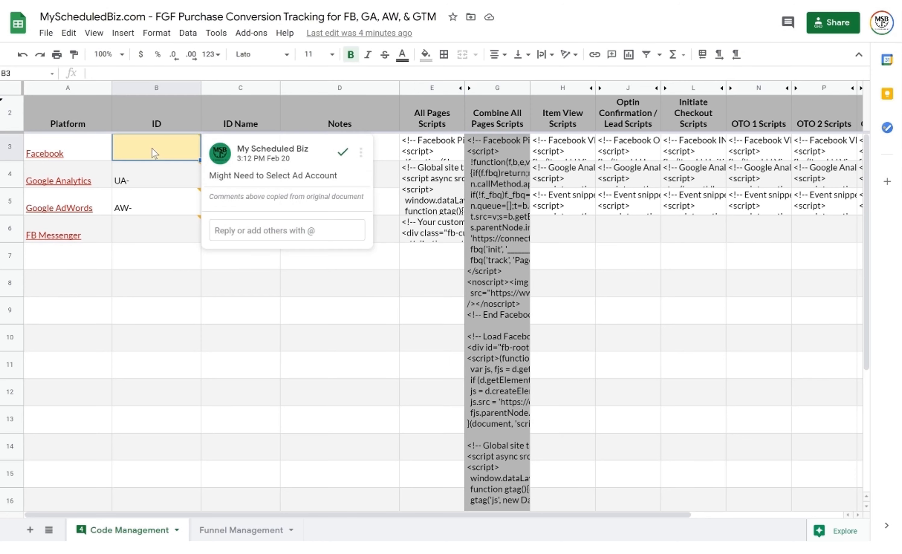
{"action": "left_click", "coordinate": [169, 152]}
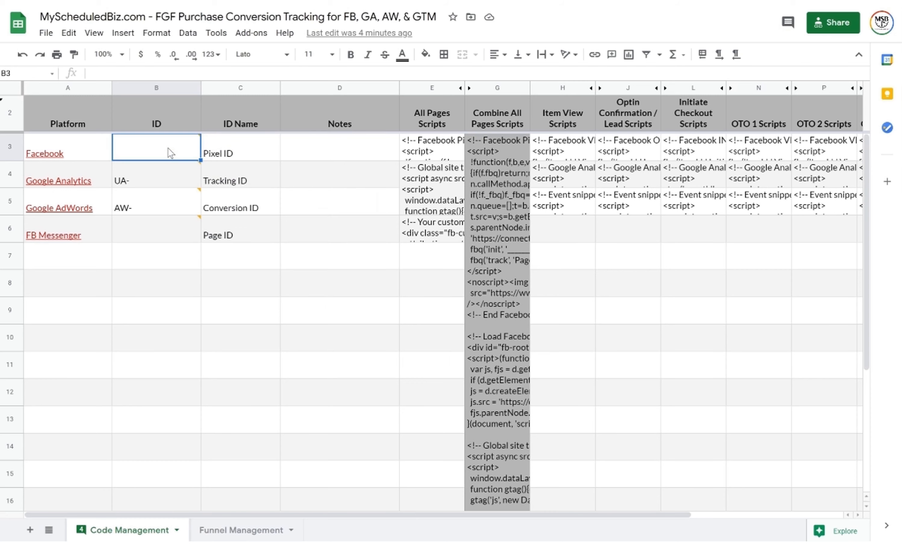
{"action": "double_click", "coordinate": [169, 152]}
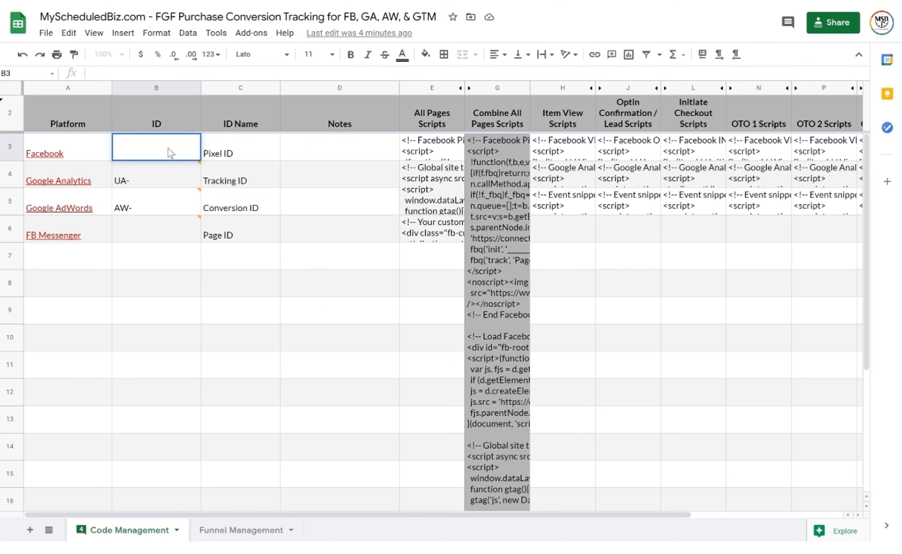
{"action": "type", "text": "74893692"}
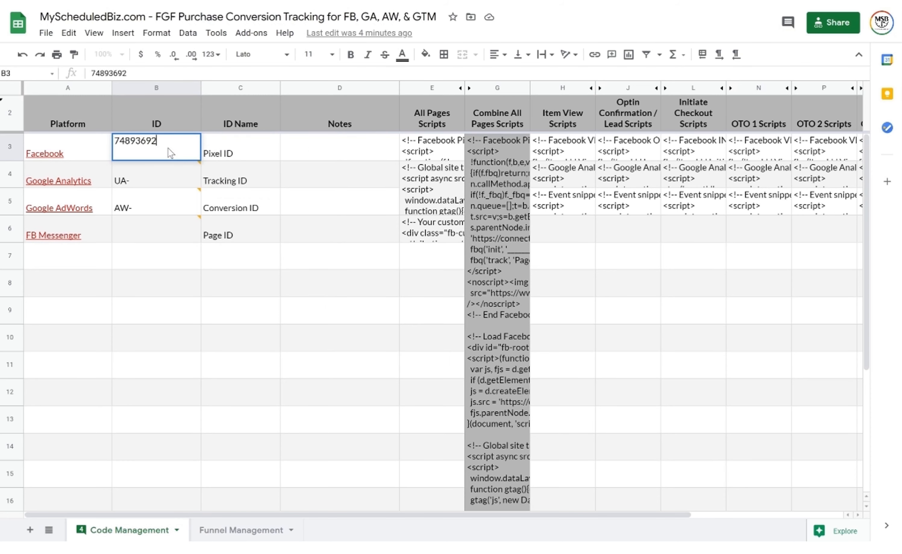
{"action": "key", "text": "Return"}
{"action": "double_click", "coordinate": [144, 178]}
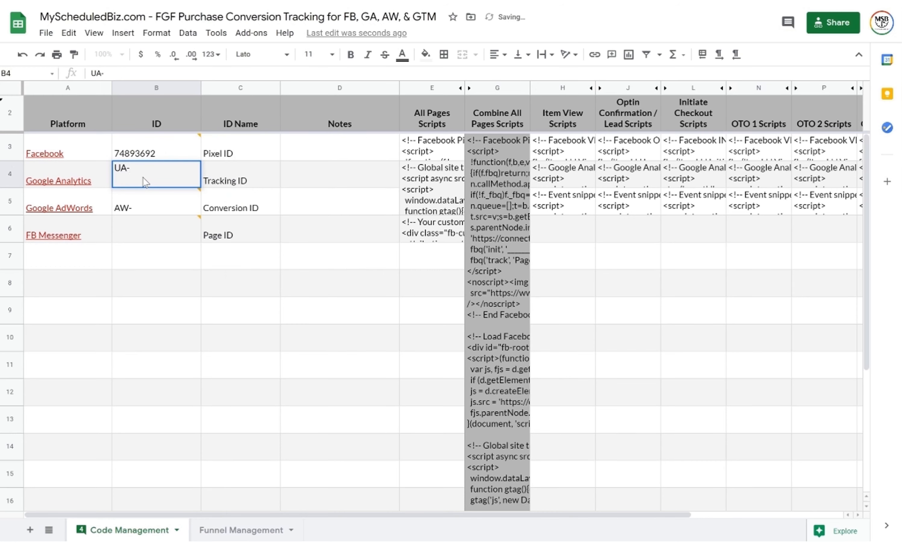
{"action": "type", "text": "456739"}
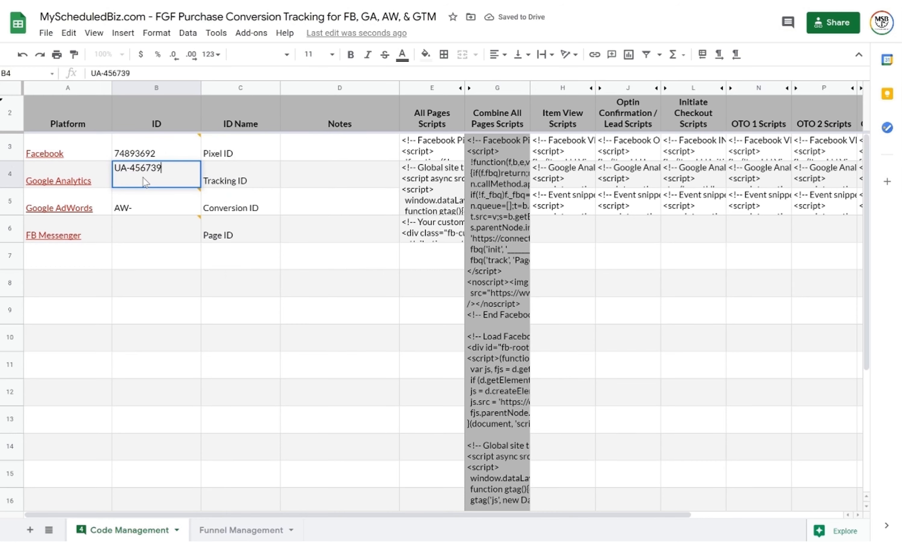
{"action": "type", "text": "0"}
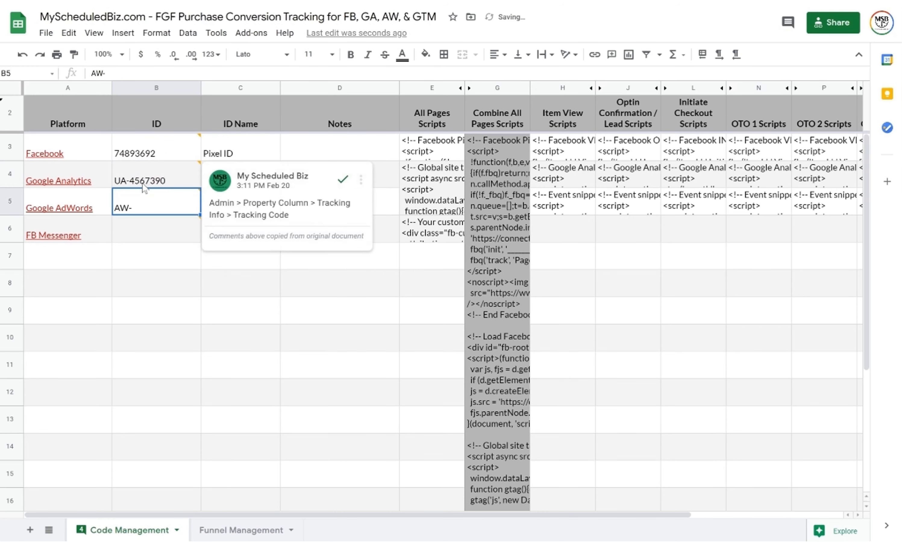
{"action": "double_click", "coordinate": [148, 205]}
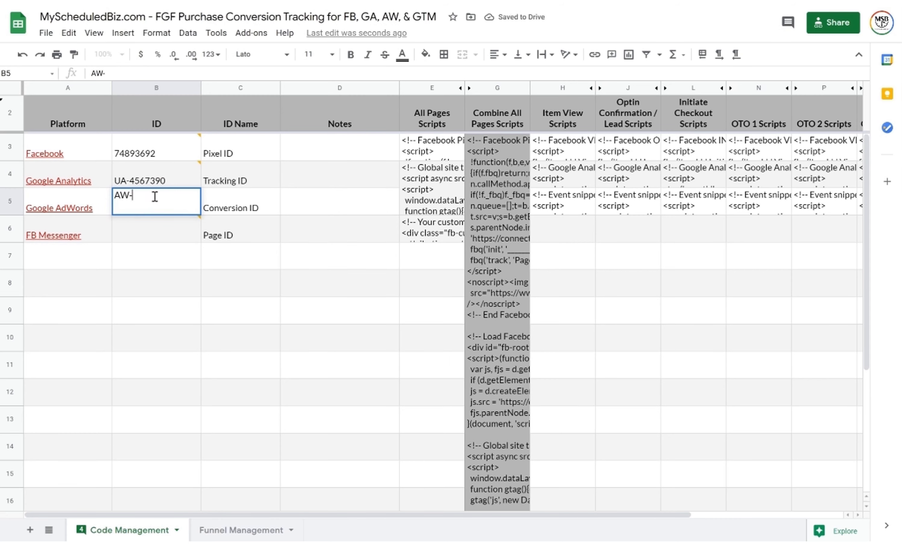
{"action": "type", "text": "74893274093"}
{"action": "key", "text": "Return"}
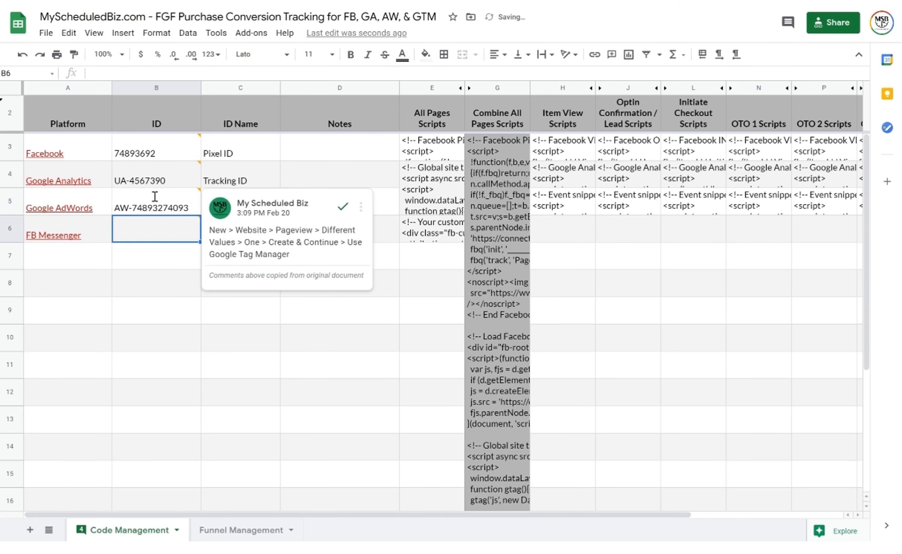
Enter FB Messenger page ID 739264235 in the ID column
{"action": "left_click", "coordinate": [153, 239]}
{"action": "double_click", "coordinate": [153, 238]}
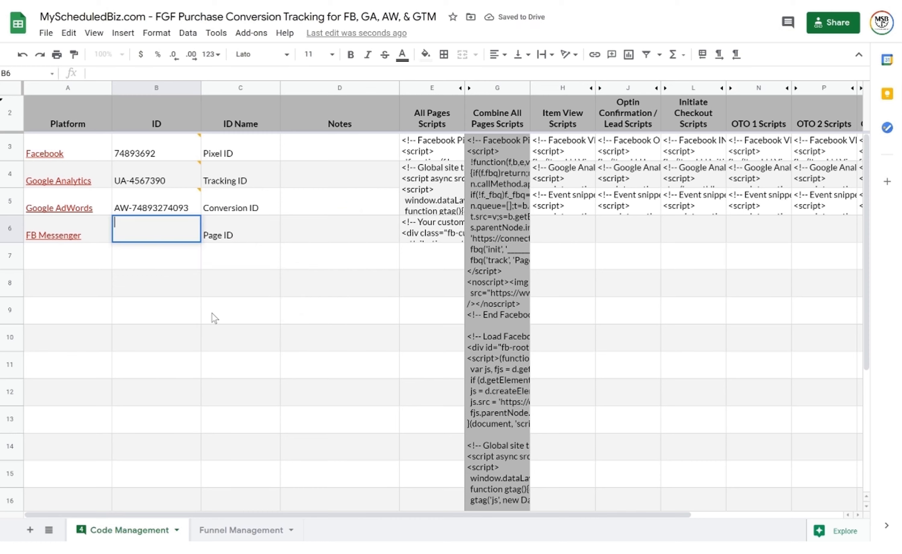
{"action": "type", "text": "739264235"}
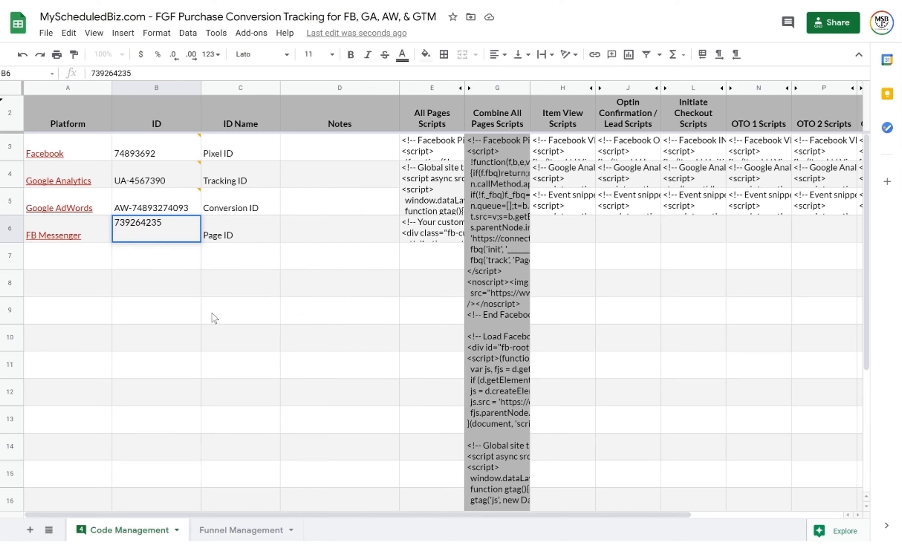
{"action": "key", "text": "Return"}
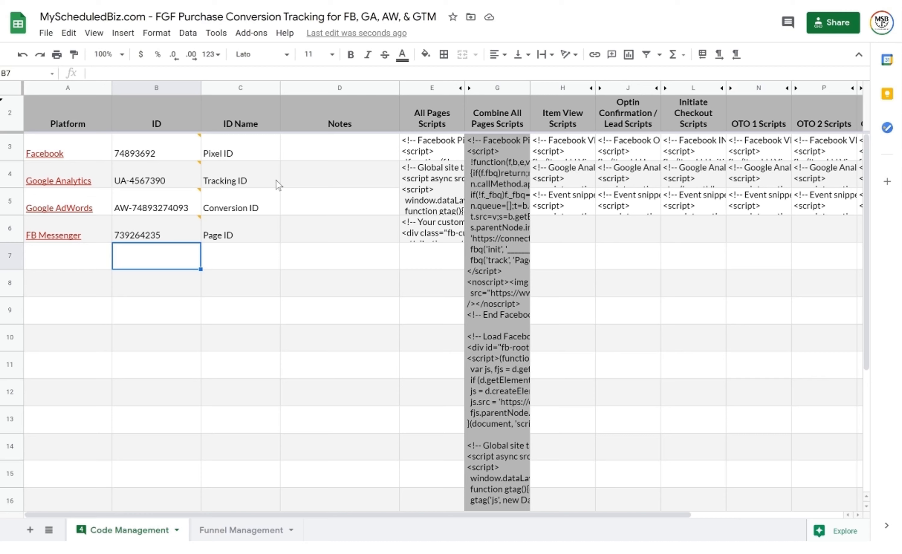
{"action": "left_click", "coordinate": [166, 150]}
Paste pixel ID 74893692 over the fbq init and noscript id= placeholders in E3
{"action": "double_click", "coordinate": [169, 149]}
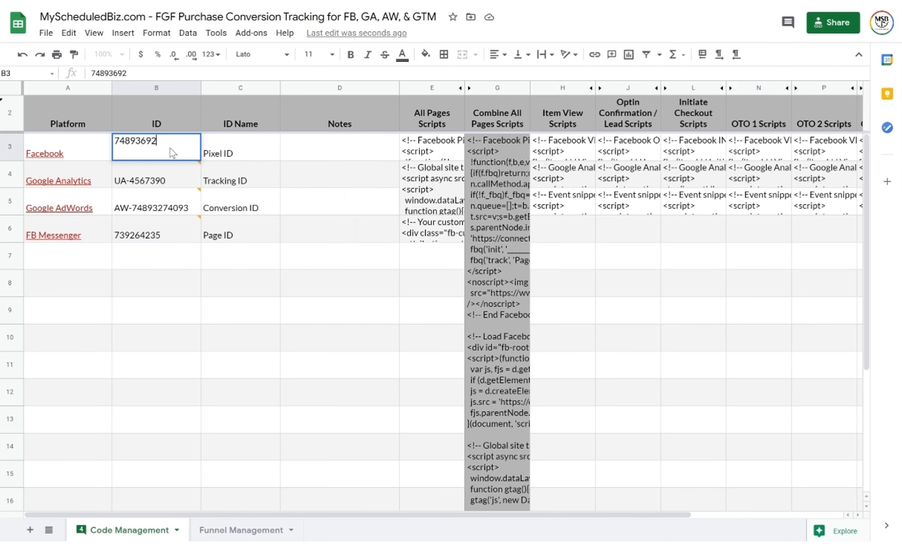
{"action": "double_click", "coordinate": [173, 152]}
{"action": "key", "text": "ctrl+c"}
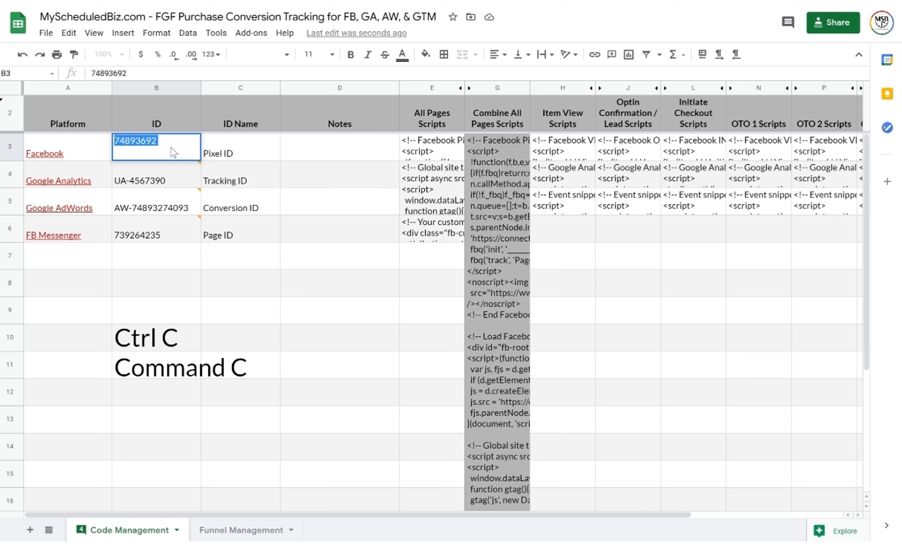
{"action": "left_click", "coordinate": [431, 147]}
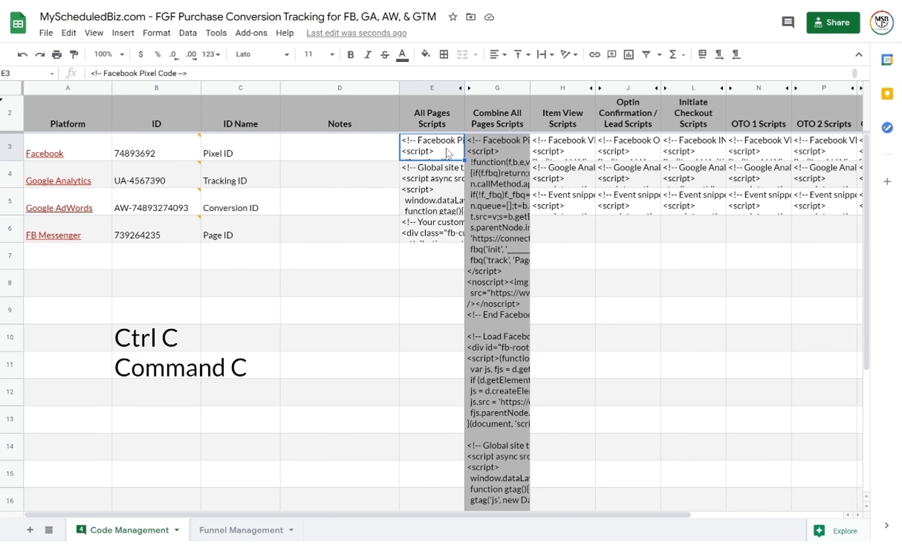
{"action": "double_click", "coordinate": [438, 152]}
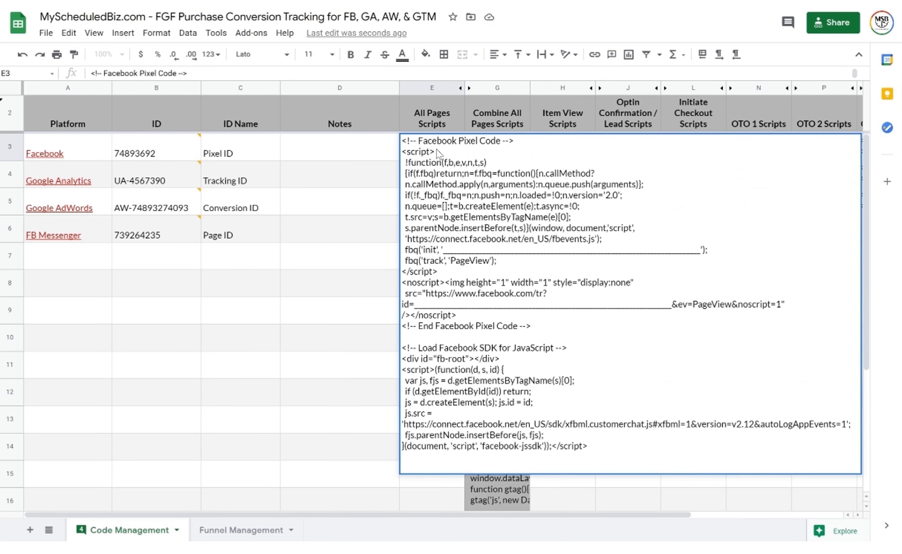
{"action": "left_click_drag", "start_coordinate": [445, 247], "coordinate": [705, 247]}
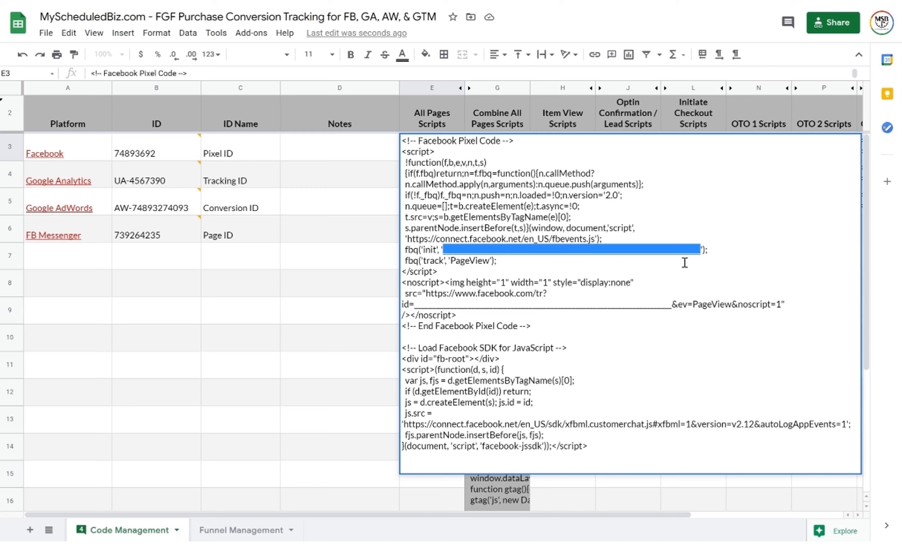
{"action": "key", "text": "ctrl+v"}
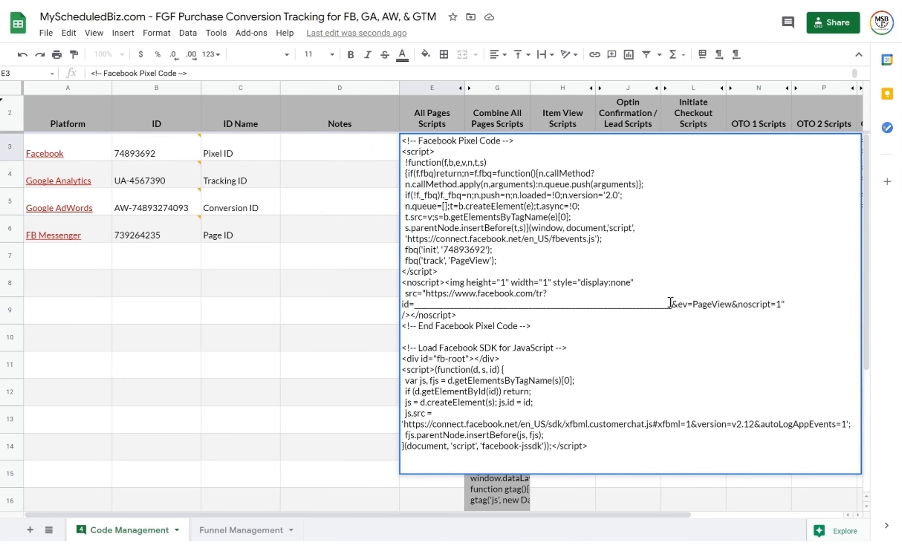
{"action": "left_click_drag", "start_coordinate": [672, 305], "coordinate": [417, 296]}
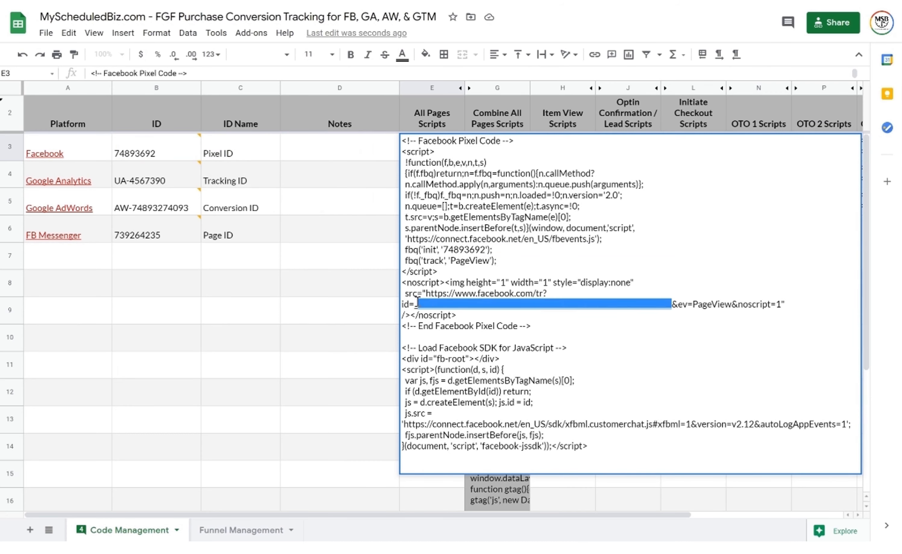
{"action": "key", "text": "ctrl+v"}
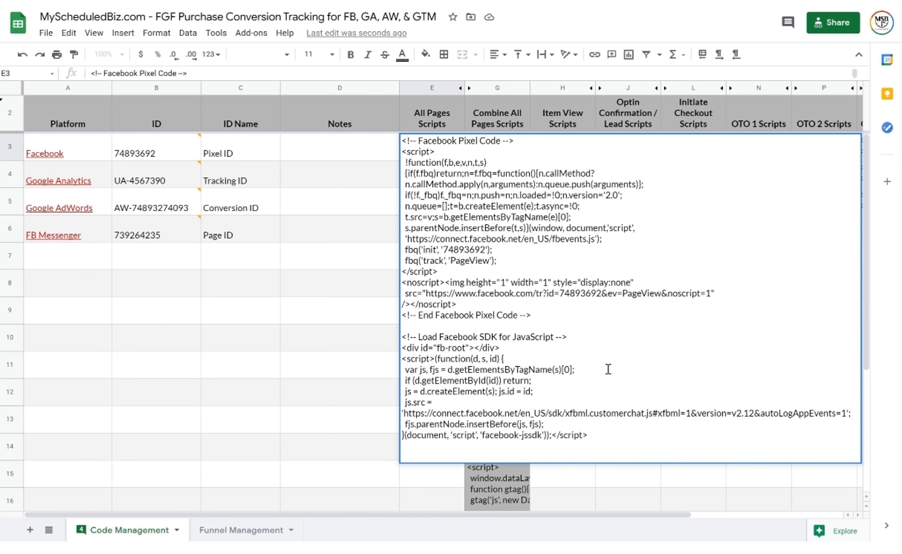
{"action": "left_click", "coordinate": [336, 189]}
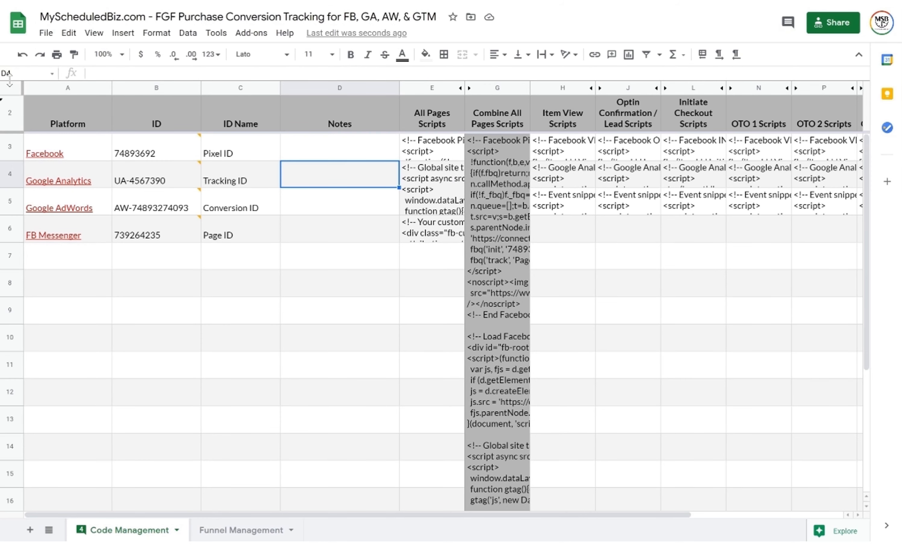
Enlarge the formula bar and copy the UA-____ placeholder from the Google Analytics script in E4
{"action": "left_click_drag", "start_coordinate": [9, 79], "coordinate": [5, 383]}
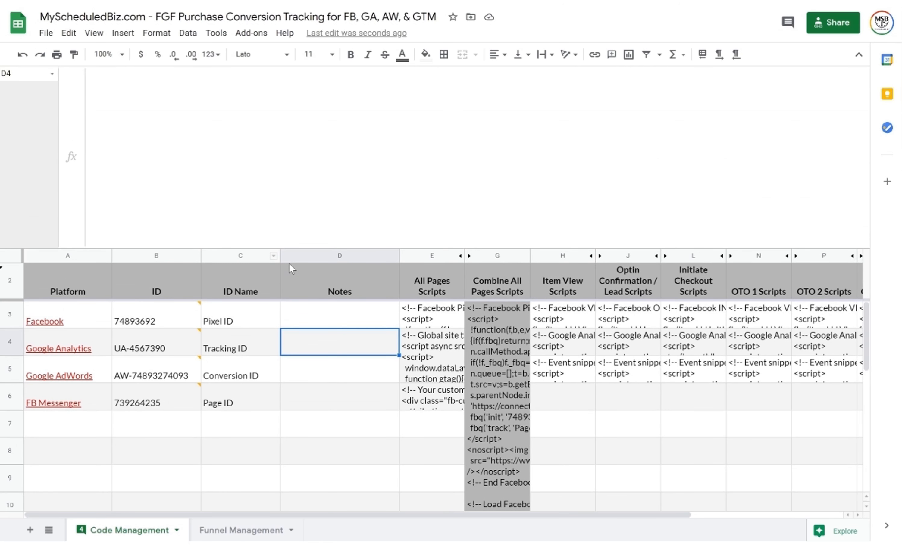
{"action": "key", "text": "Up"}
{"action": "key", "text": "Right"}
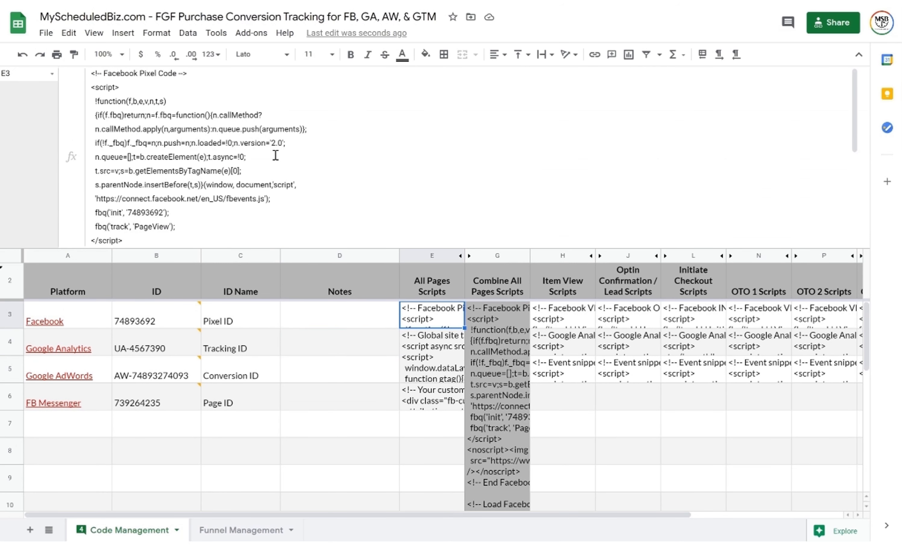
{"action": "key", "text": "Down"}
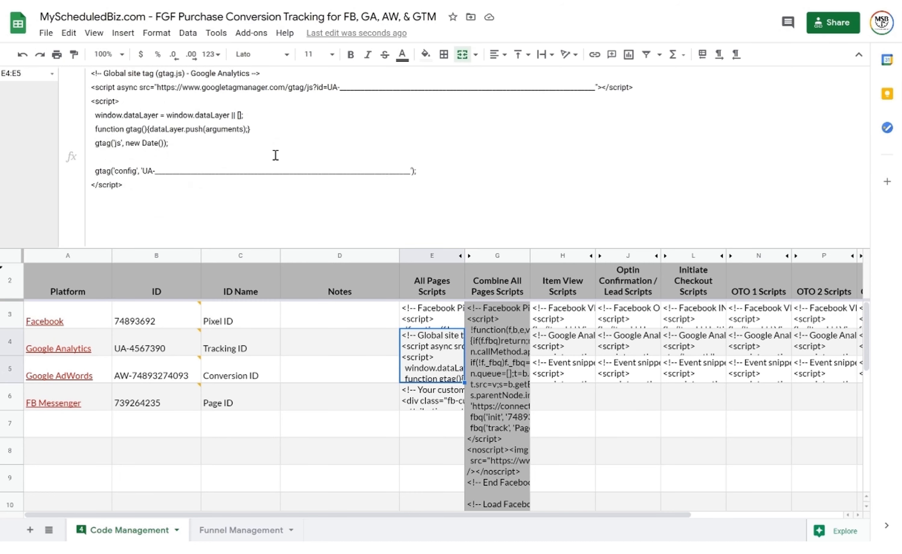
{"action": "key", "text": "Left"}
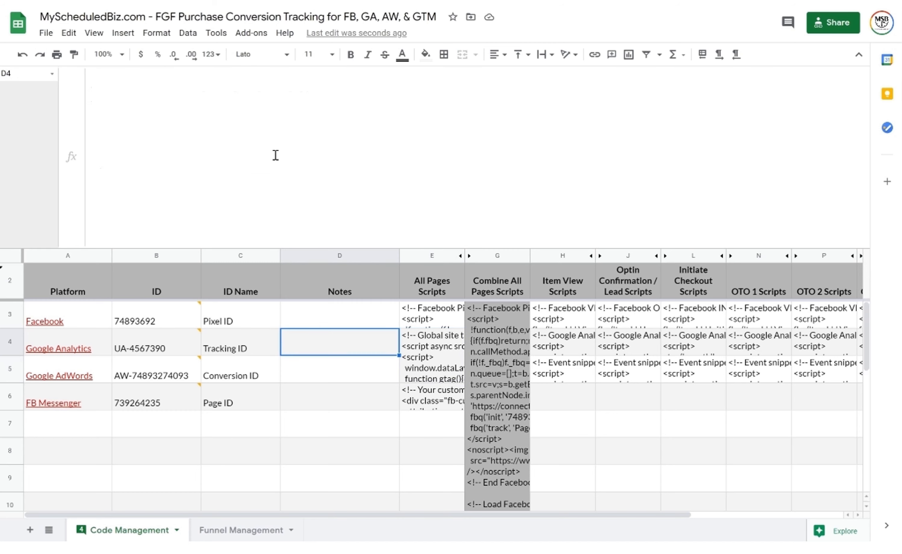
{"action": "key", "text": "Right"}
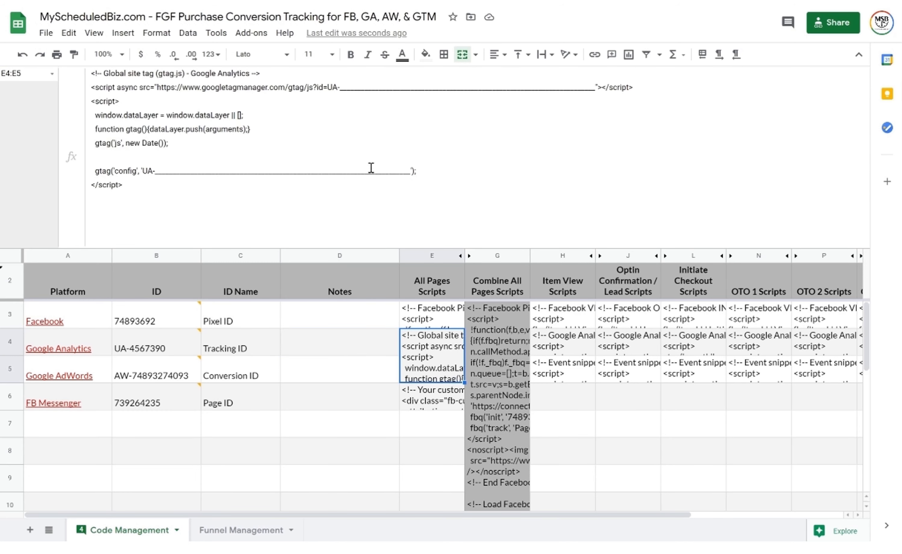
{"action": "left_click_drag", "start_coordinate": [411, 170], "coordinate": [142, 171]}
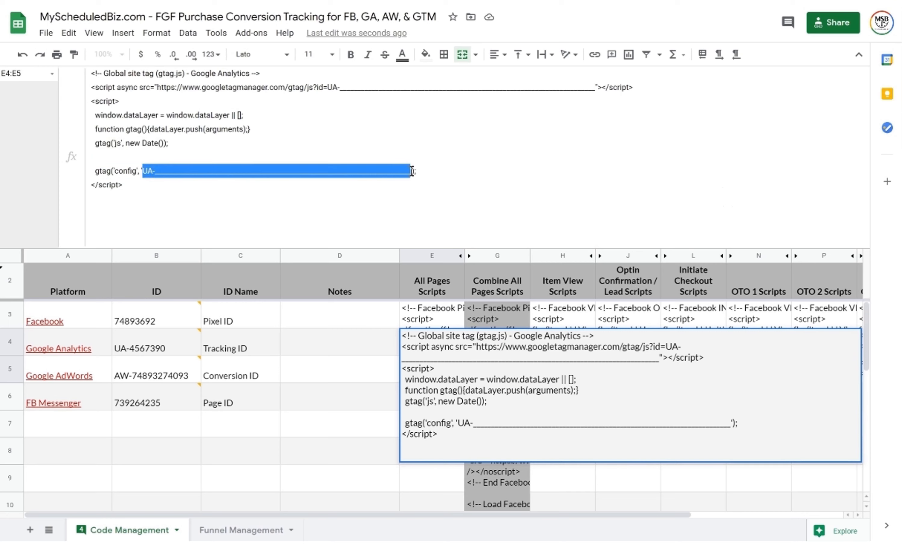
{"action": "key", "text": "ctrl+c"}
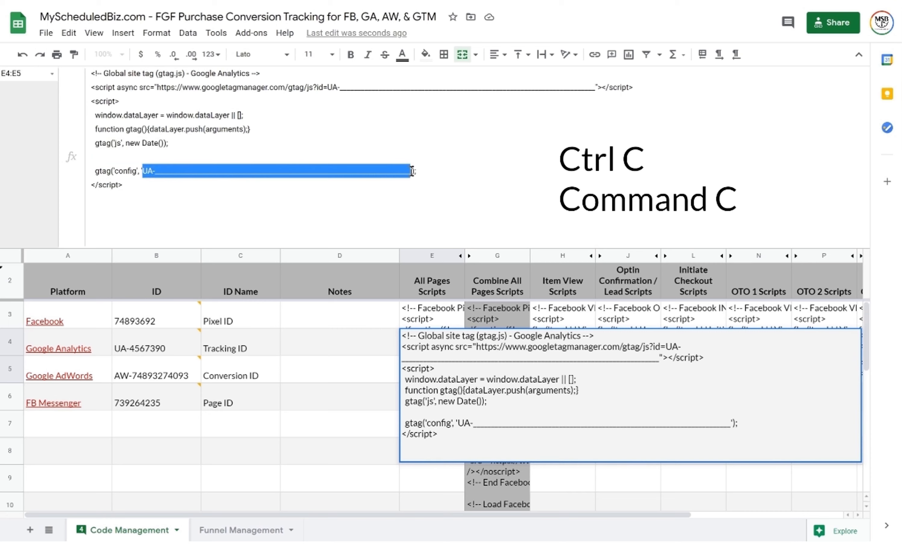
{"action": "key", "text": "Escape"}
{"action": "key", "text": "Up"}
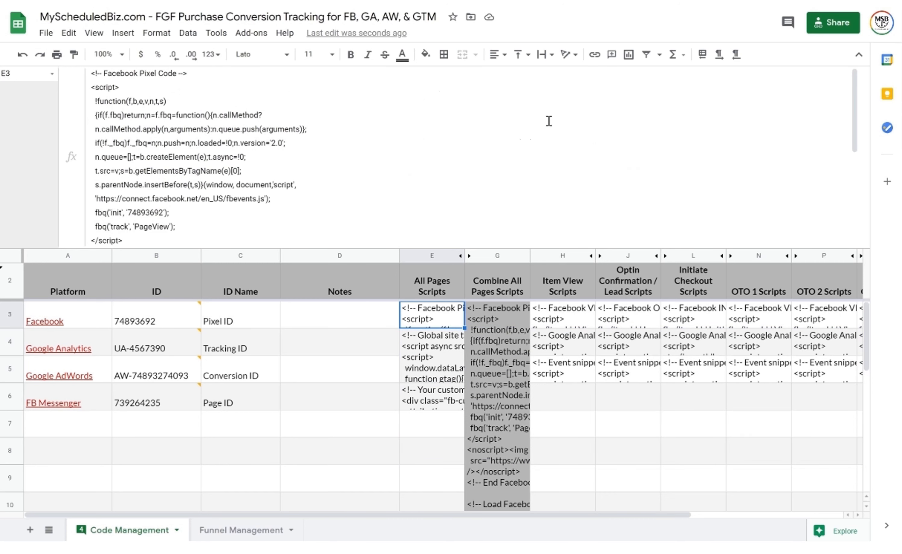
{"action": "key", "text": "ctrl+f"}
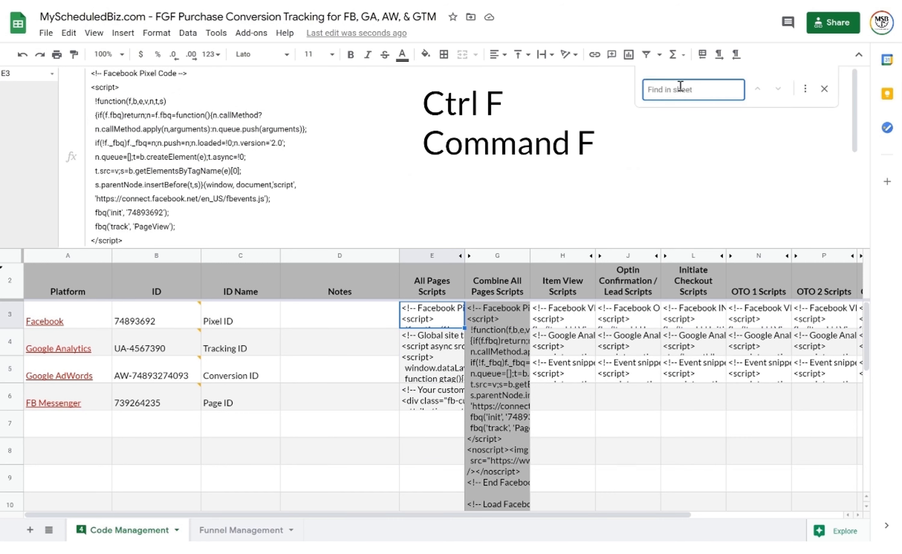
Find and replace the UA-____ placeholder with UA-4567390 throughout this sheet
{"action": "left_click", "coordinate": [806, 90]}
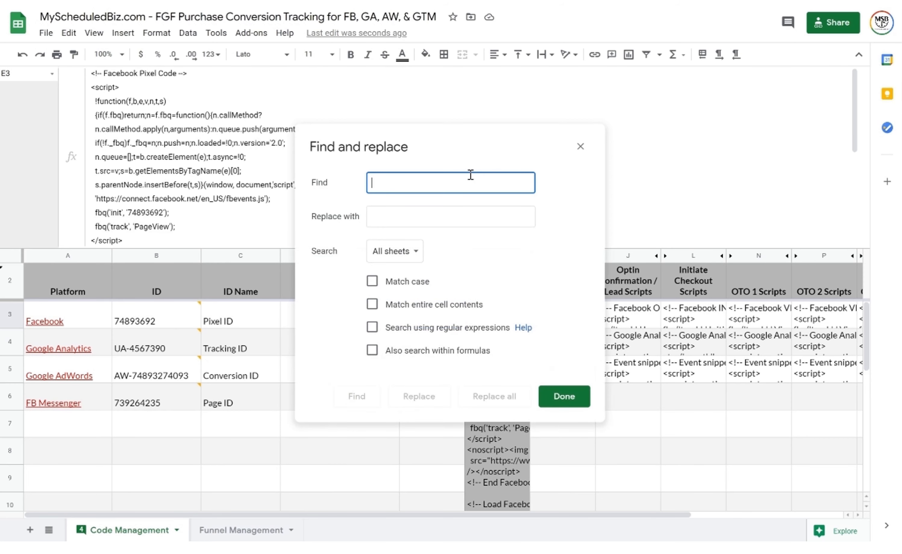
{"action": "key", "text": "ctrl+v"}
{"action": "key", "text": "Home"}
{"action": "type", "text": "UA-"}
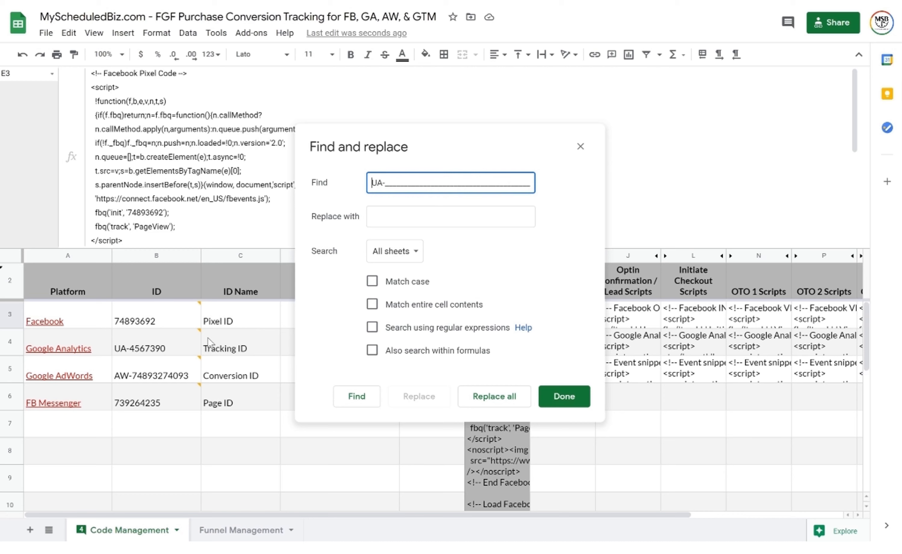
{"action": "left_click", "coordinate": [172, 344]}
{"action": "key", "text": "ctrl+a"}
{"action": "key", "text": "ctrl+c"}
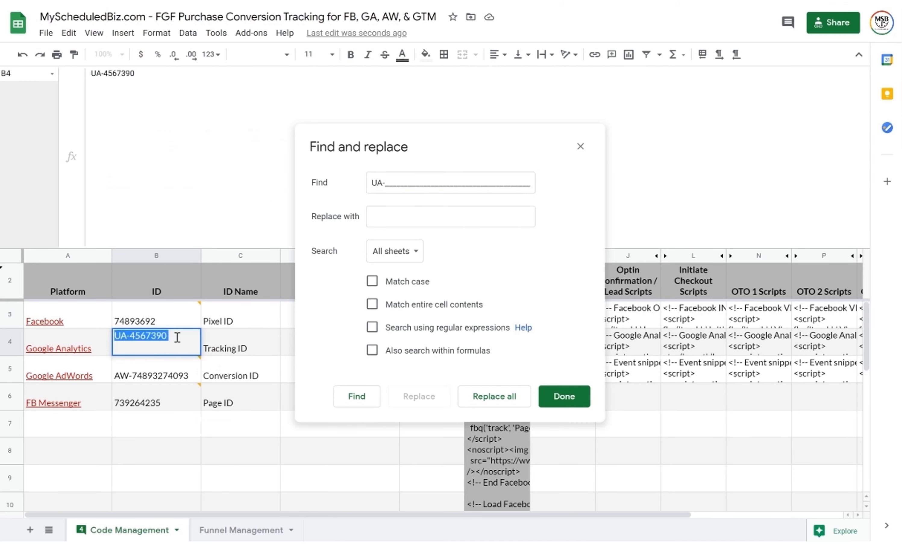
{"action": "left_click", "coordinate": [441, 222]}
{"action": "key", "text": "ctrl+v"}
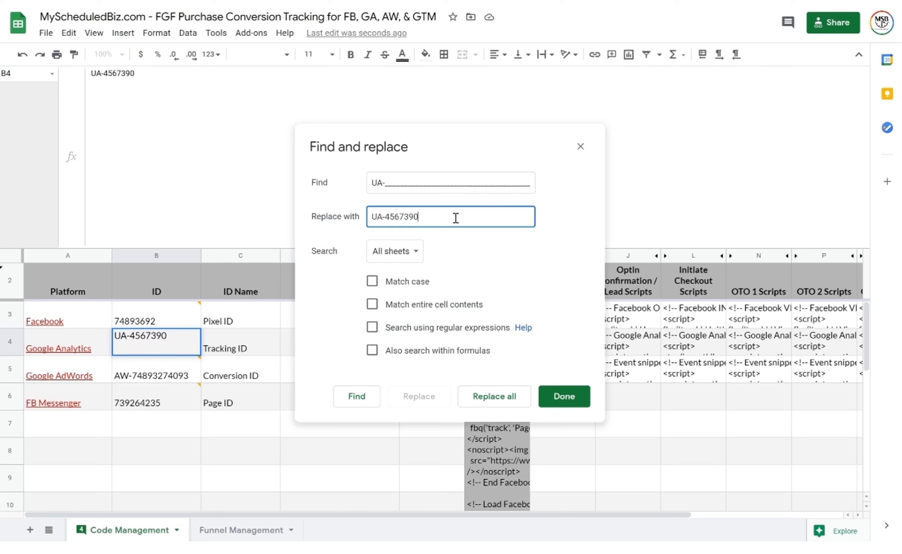
{"action": "left_click", "coordinate": [404, 253]}
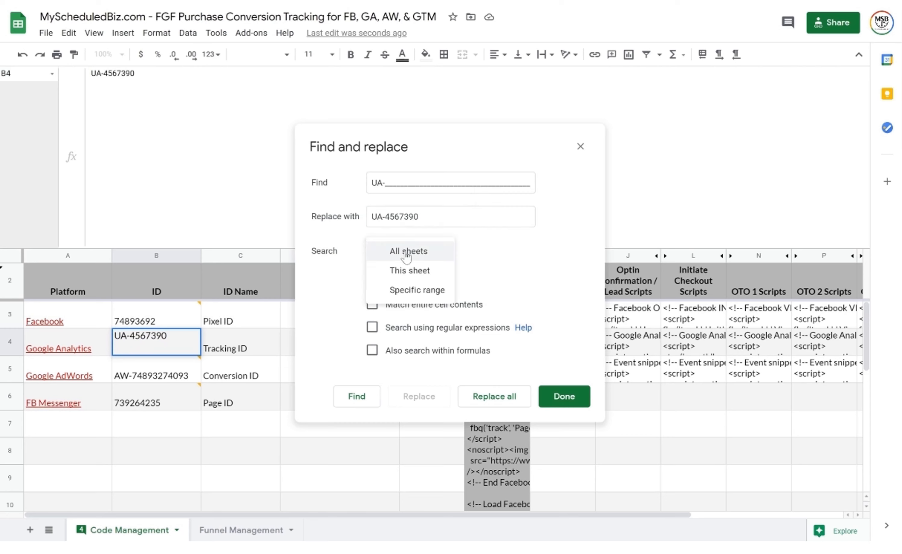
{"action": "left_click", "coordinate": [417, 274]}
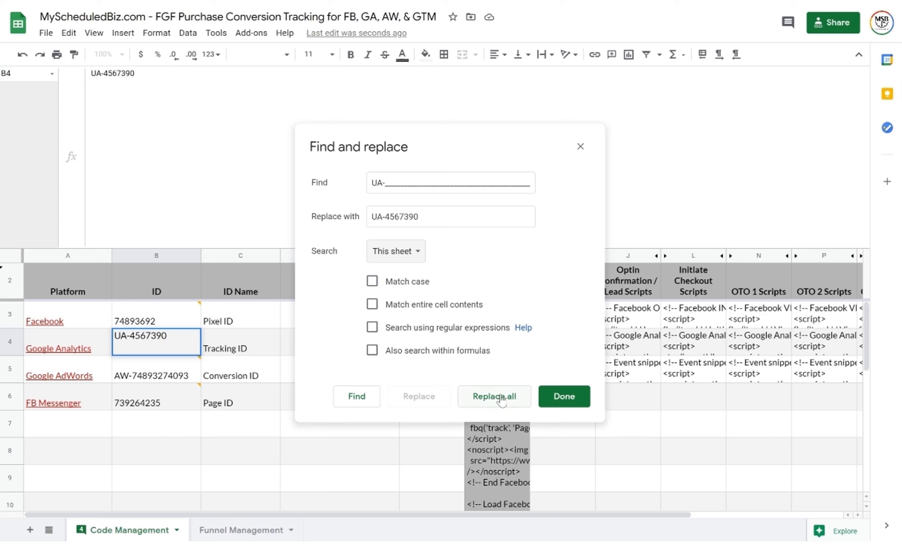
{"action": "left_click", "coordinate": [494, 401]}
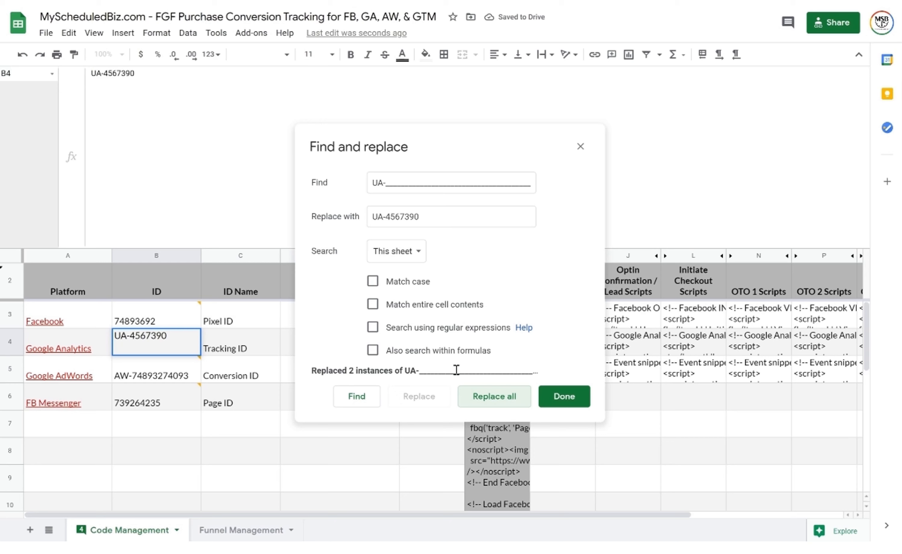
Close Find and replace and check the updated Analytics script and Item View snippet
{"action": "left_click", "coordinate": [564, 396]}
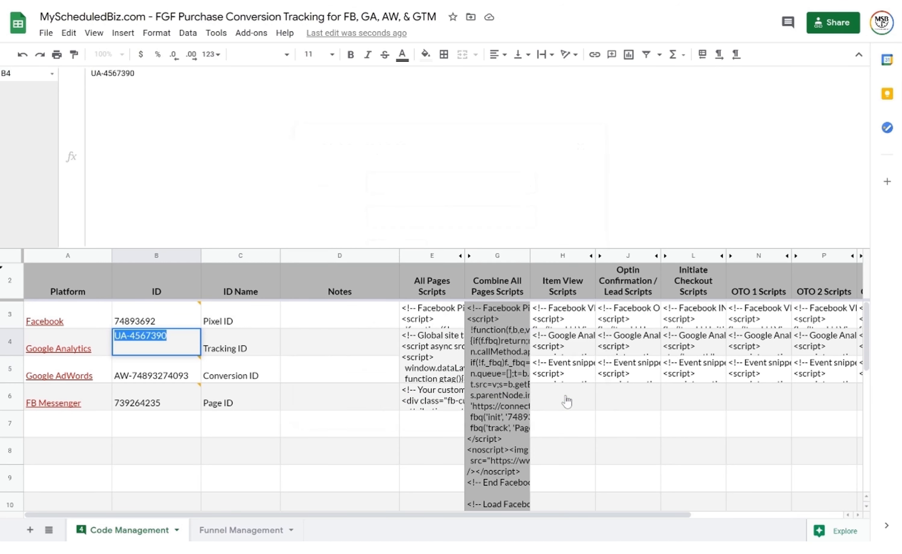
{"action": "left_click", "coordinate": [439, 379]}
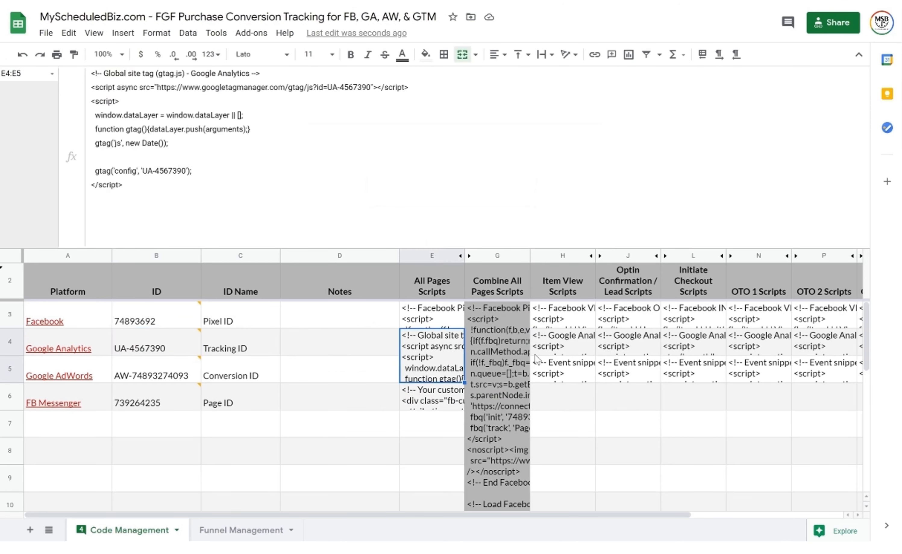
{"action": "left_click", "coordinate": [557, 350]}
Copy the AW-____ placeholder from the PAGEVIEW conversion snippet in H5
{"action": "left_click", "coordinate": [569, 374]}
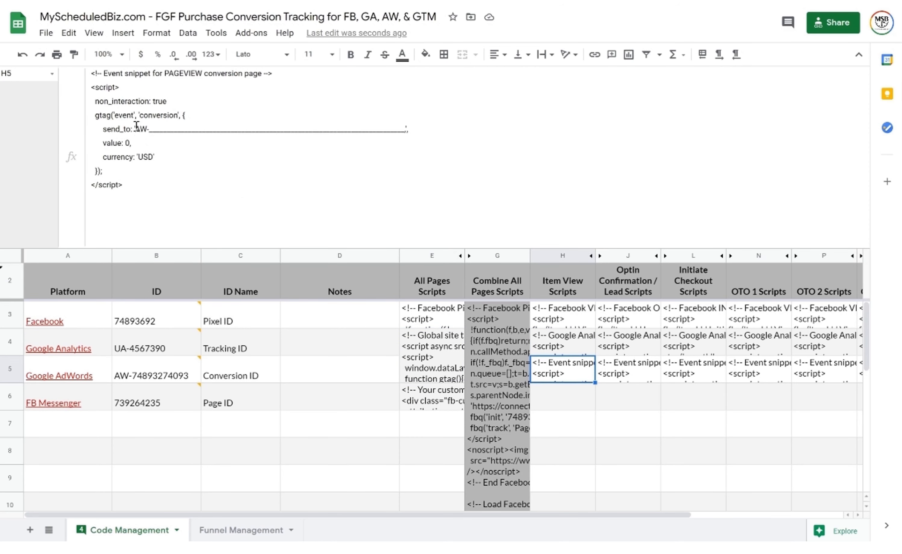
{"action": "left_click_drag", "start_coordinate": [135, 128], "coordinate": [405, 134]}
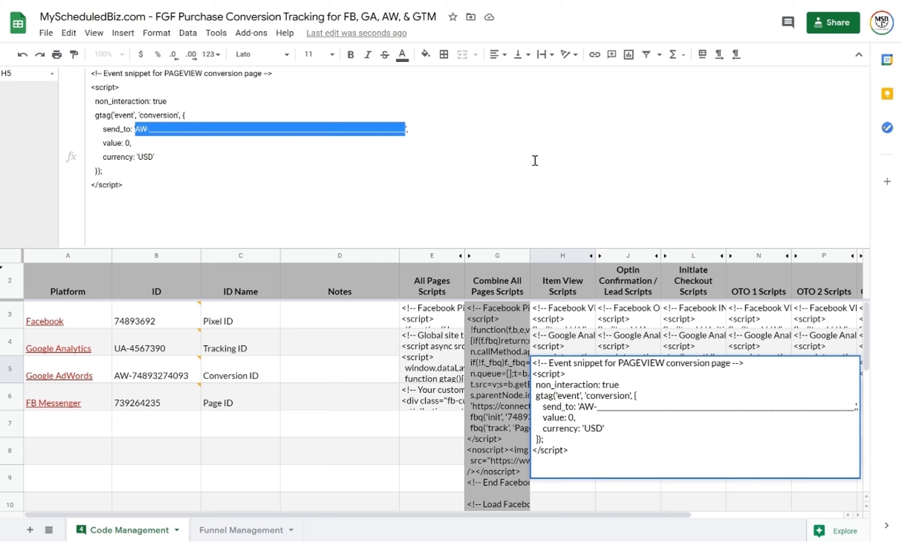
{"action": "key", "text": "ctrl+c"}
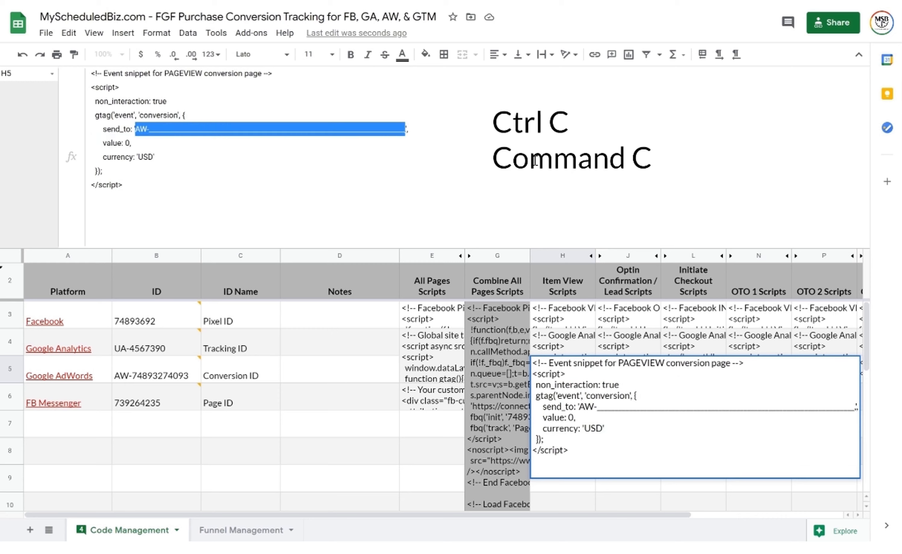
{"action": "left_click", "coordinate": [703, 151]}
{"action": "left_click", "coordinate": [436, 337]}
{"action": "key", "text": "ctrl+f"}
{"action": "left_click", "coordinate": [804, 88]}
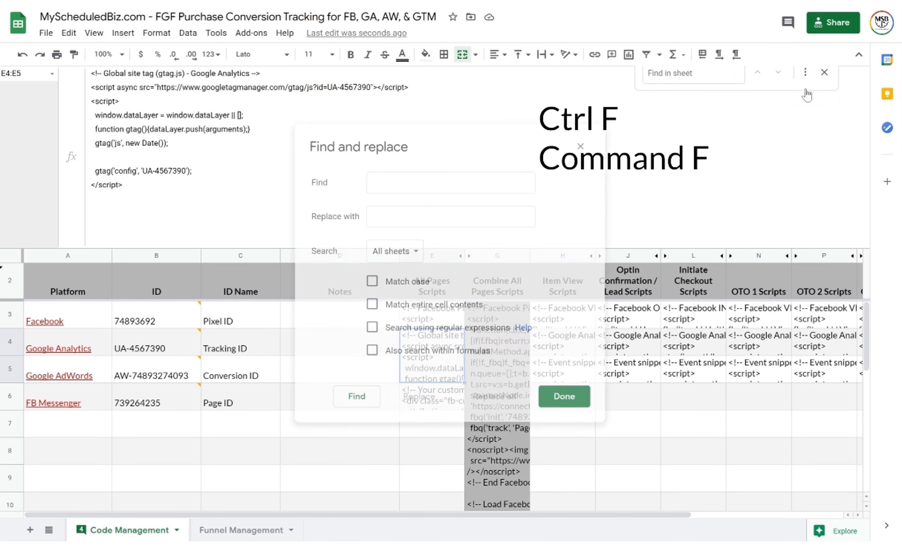
{"action": "key", "text": "ctrl+v"}
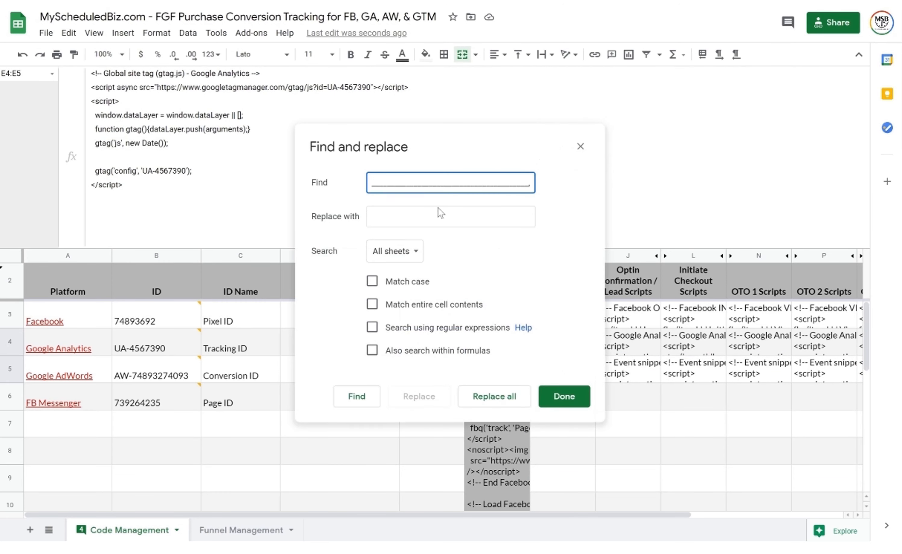
{"action": "double_click", "coordinate": [166, 375]}
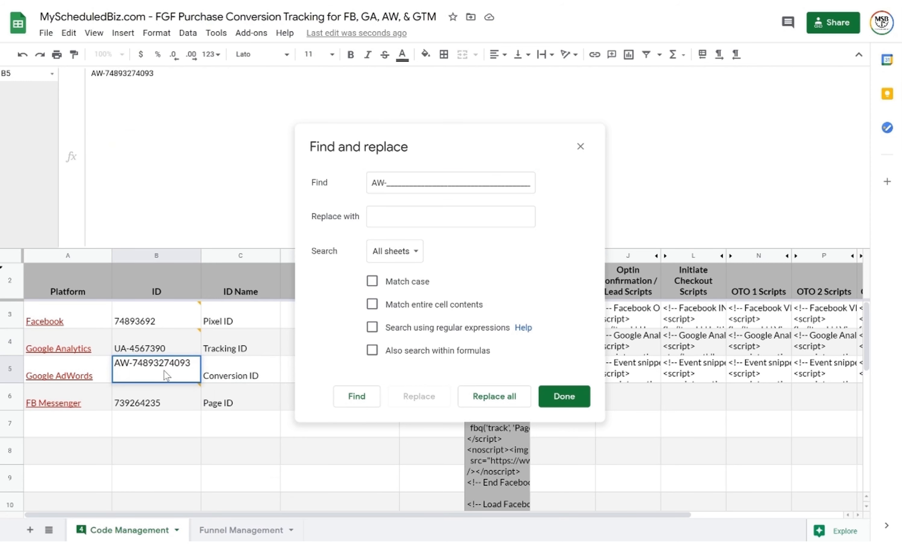
{"action": "key", "text": "ctrl+a"}
{"action": "left_click", "coordinate": [420, 210]}
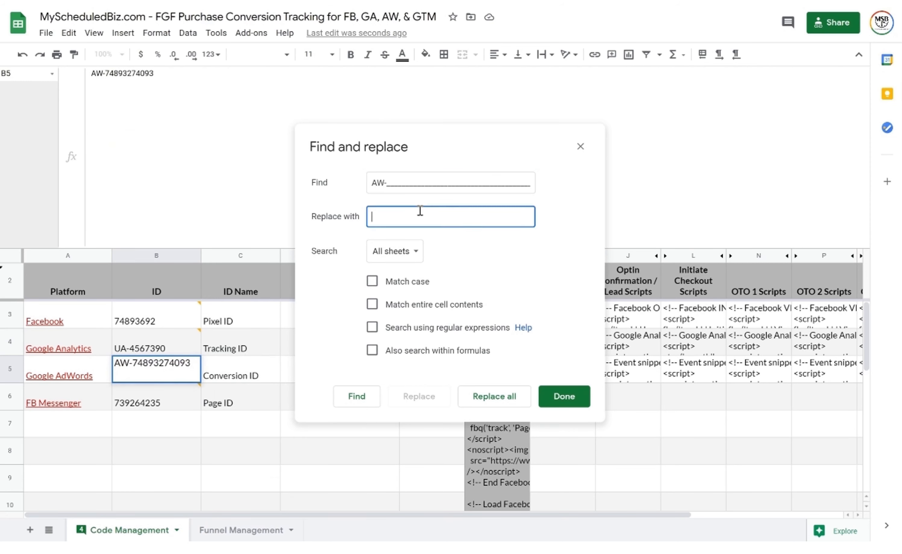
{"action": "key", "text": "ctrl+v"}
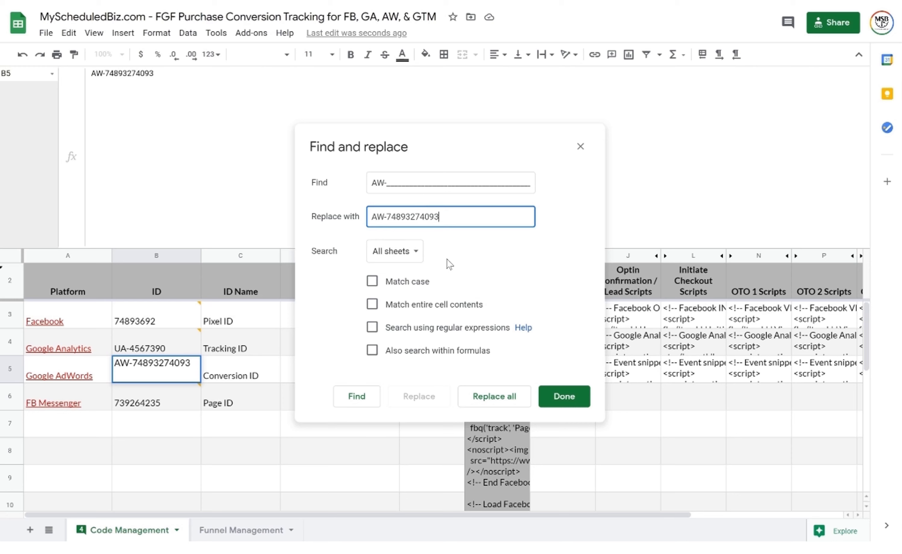
{"action": "left_click", "coordinate": [411, 252]}
{"action": "left_click", "coordinate": [410, 272]}
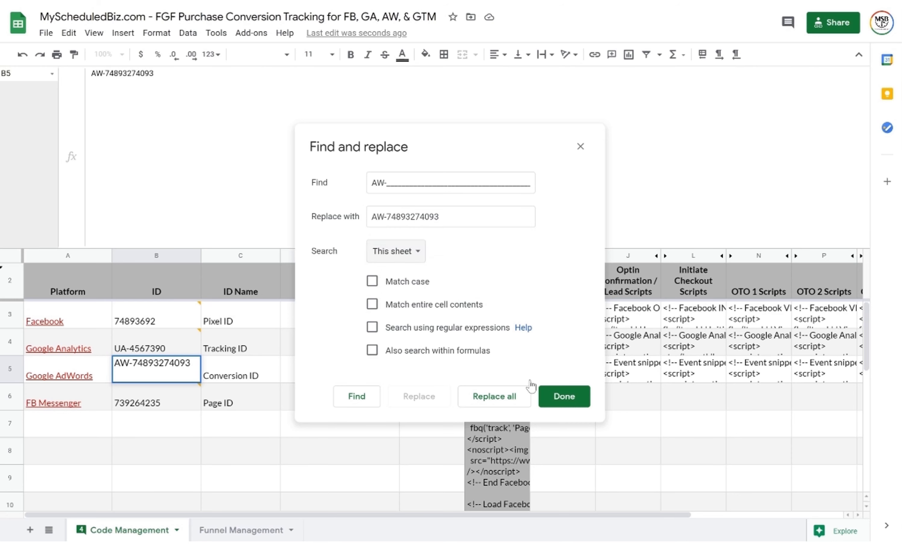
{"action": "left_click", "coordinate": [504, 398]}
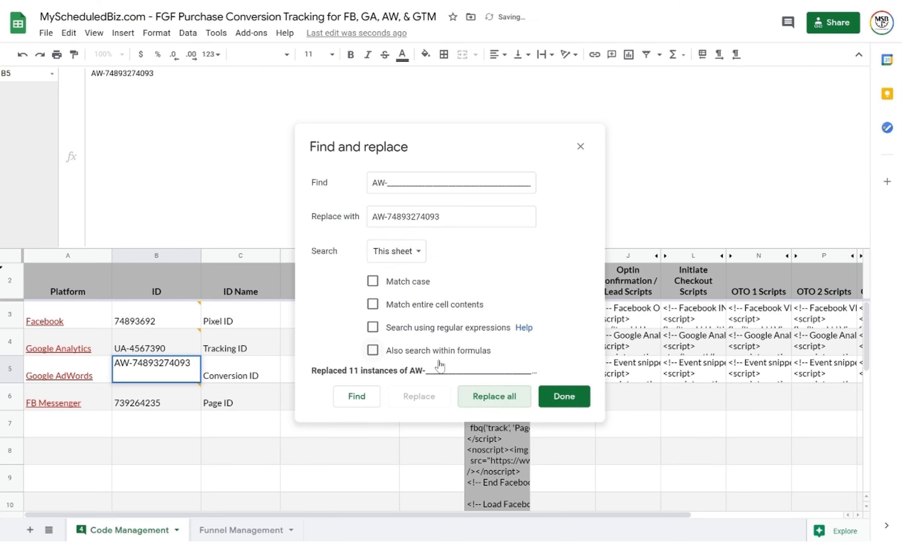
Close Find and replace and verify the conversion ID in the H5 event snippet
{"action": "left_click", "coordinate": [580, 146]}
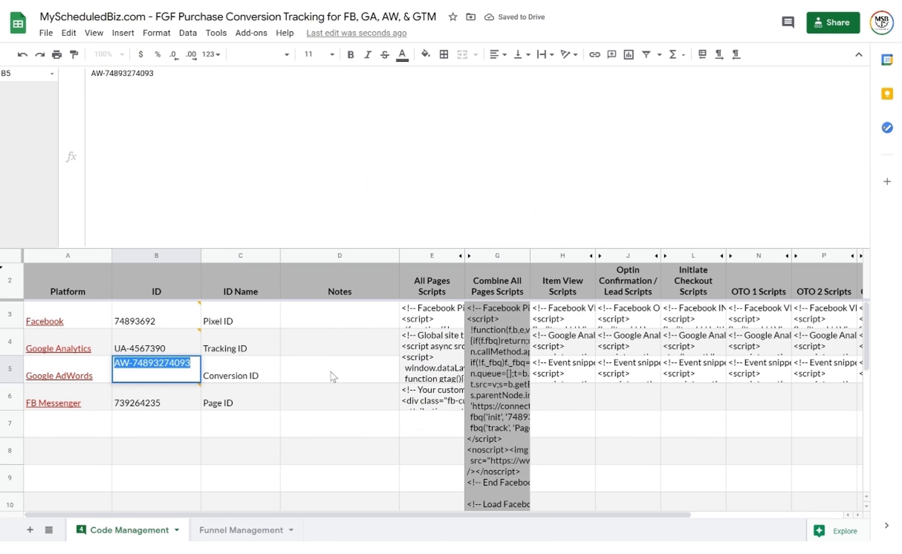
{"action": "left_click", "coordinate": [579, 388]}
{"action": "left_click", "coordinate": [576, 375]}
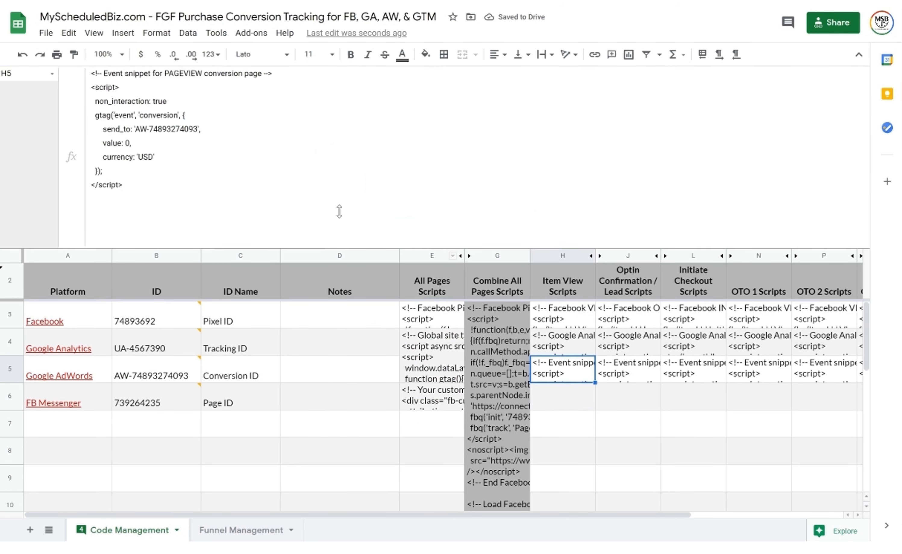
{"action": "key", "text": "Right"}
{"action": "key", "text": "Right"}
{"action": "key", "text": "Right"}
{"action": "key", "text": "Right"}
{"action": "key", "text": "Left"}
{"action": "key", "text": "Left"}
{"action": "key", "text": "Left"}
{"action": "key", "text": "Left"}
{"action": "key", "text": "Right"}
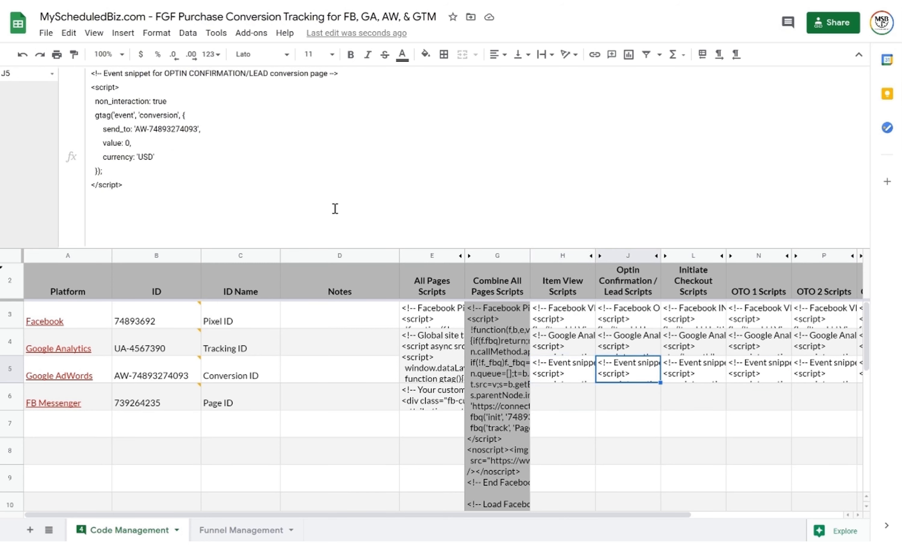
{"action": "left_click", "coordinate": [430, 318]}
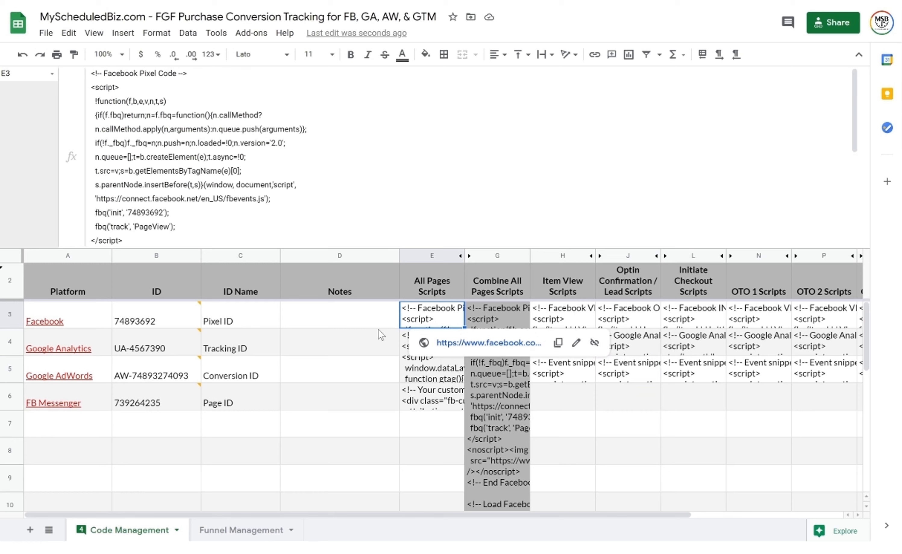
{"action": "left_click", "coordinate": [656, 405]}
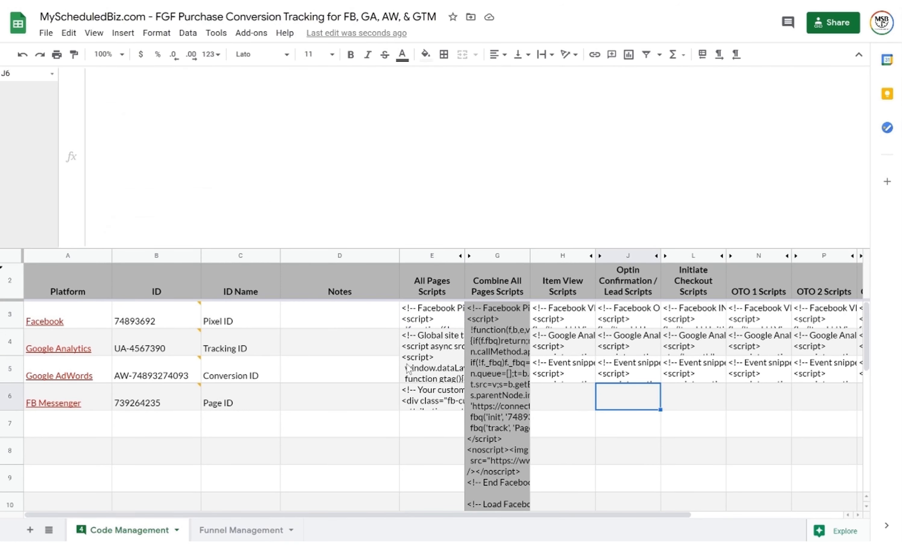
{"action": "left_click", "coordinate": [61, 425]}
{"action": "left_click", "coordinate": [63, 452]}
{"action": "left_click", "coordinate": [75, 478]}
{"action": "left_click", "coordinate": [80, 436]}
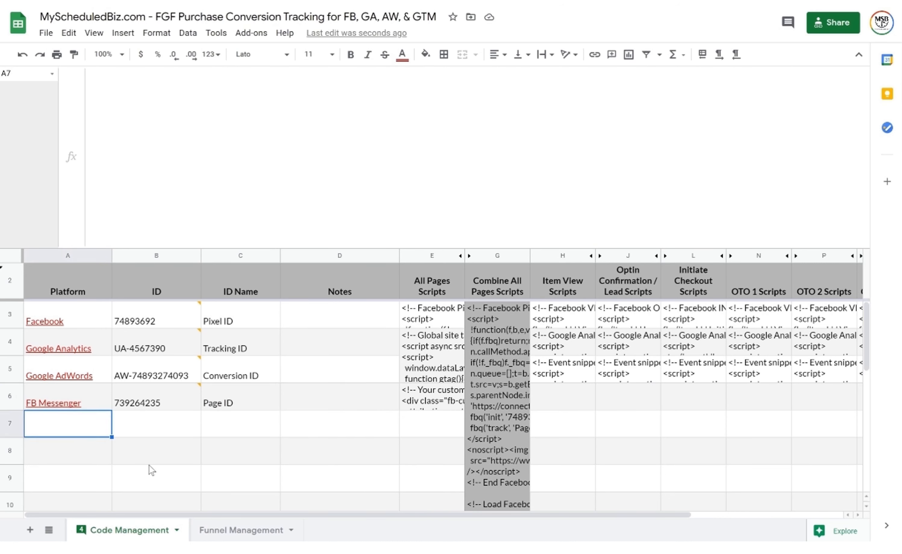
{"action": "left_click", "coordinate": [433, 426]}
{"action": "left_click", "coordinate": [66, 426]}
Select all text in merged cell G3:G22 and copy the combined script, leaving the cell unchanged
{"action": "mouse_move", "coordinate": [439, 318]}
{"action": "left_click", "coordinate": [500, 392]}
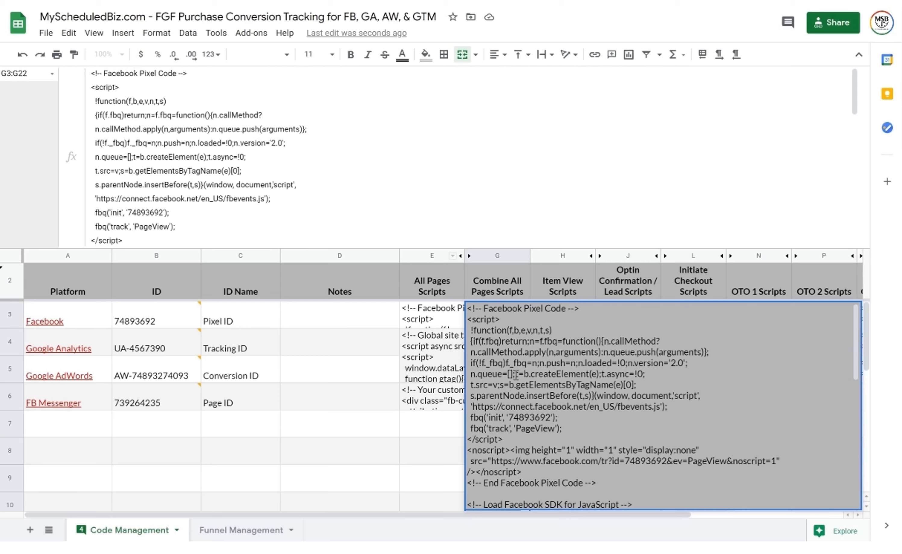
{"action": "key", "text": "ctrl+a"}
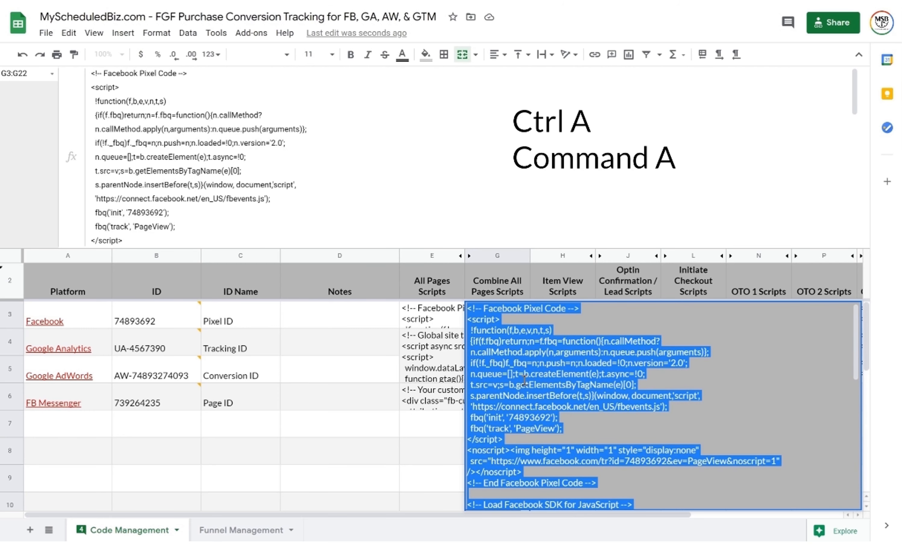
{"action": "key", "text": "ctrl+c"}
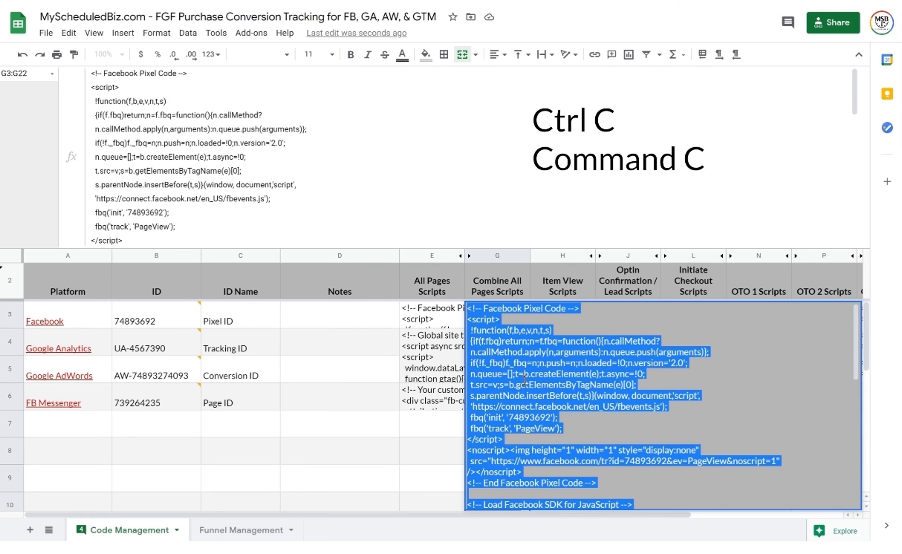
{"action": "key", "text": "Escape"}
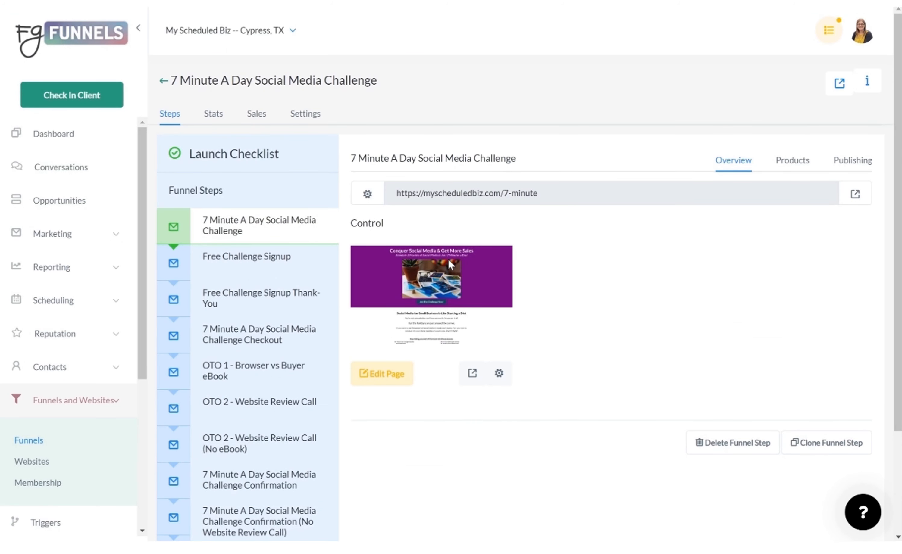
Open the funnel's Settings and inspect the head tracking code containing the Facebook Pixel script, without pasting
{"action": "left_click", "coordinate": [310, 115]}
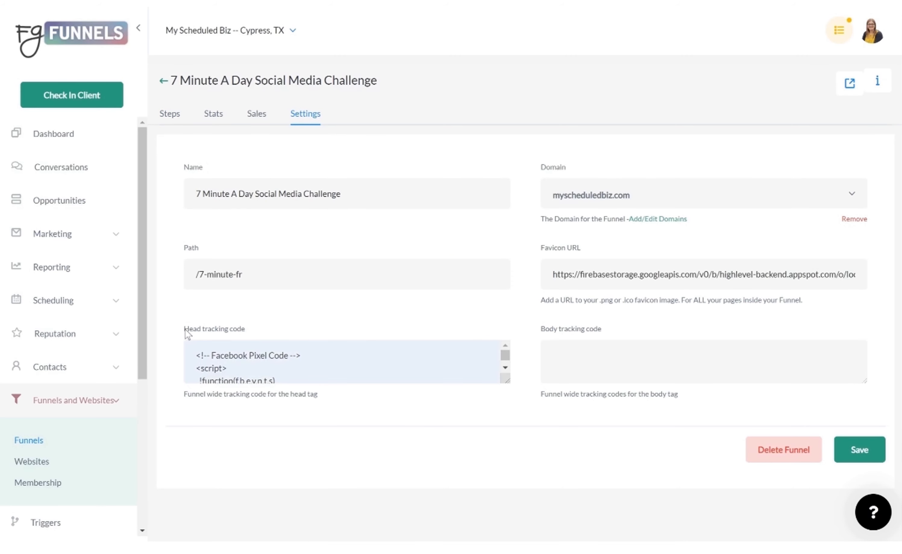
{"action": "left_click_drag", "start_coordinate": [185, 329], "coordinate": [258, 329]}
{"action": "left_click", "coordinate": [296, 359]}
{"action": "right_click", "coordinate": [333, 363]}
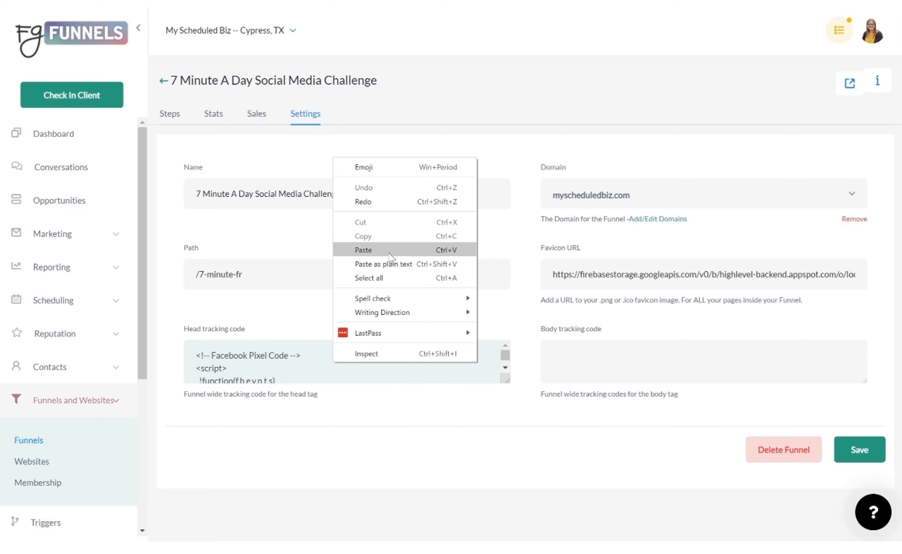
{"action": "left_click", "coordinate": [421, 402]}
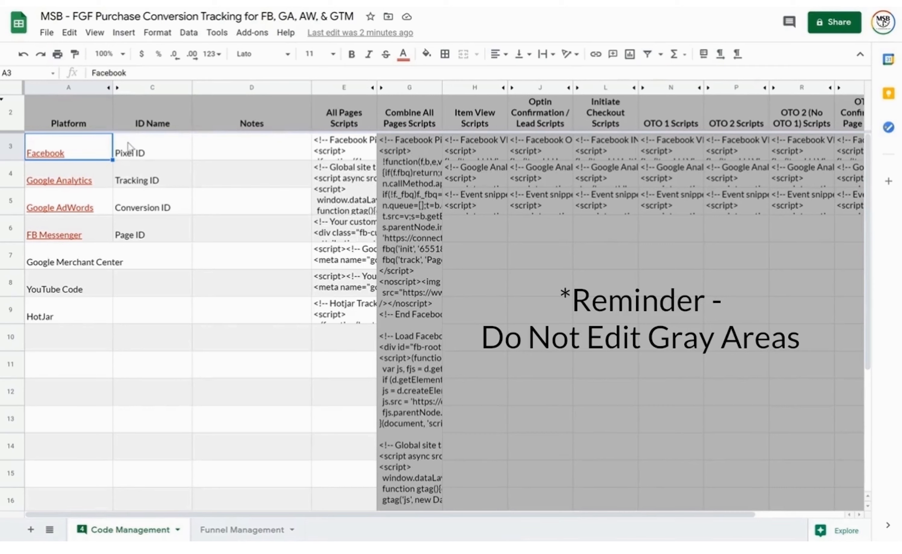
Switch to the Funnel Management sheet and point out the Hashtag Hackers funnel row
{"action": "left_click", "coordinate": [235, 531]}
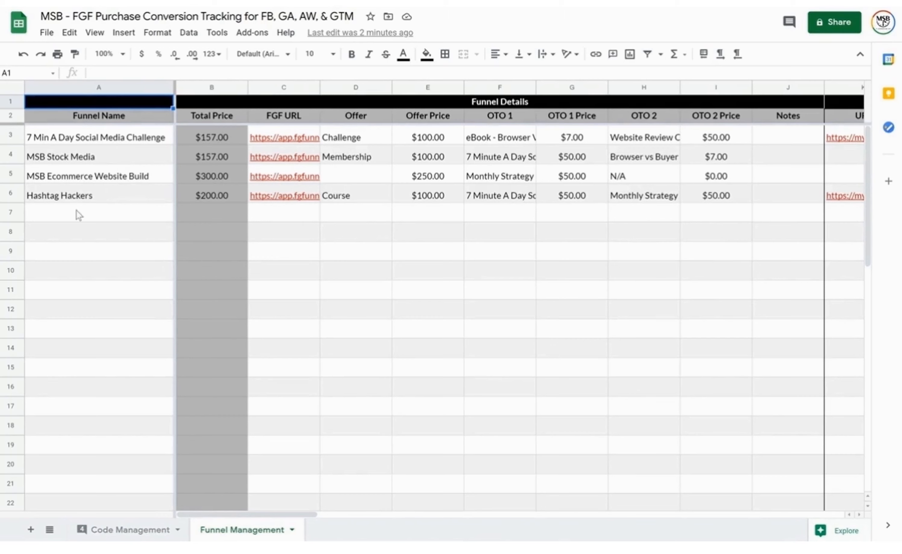
{"action": "left_click", "coordinate": [82, 201]}
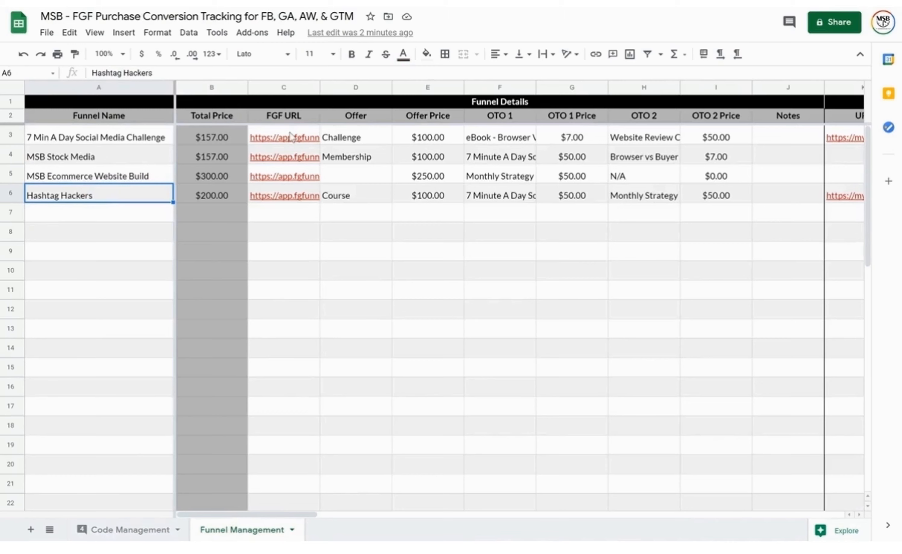
{"action": "mouse_move", "coordinate": [291, 137]}
{"action": "left_click", "coordinate": [11, 135]}
{"action": "scroll", "coordinate": [563, 261], "scroll_direction": "right", "scroll_amount": 15}
{"action": "scroll", "coordinate": [563, 262], "scroll_direction": "left", "scroll_amount": 15}
{"action": "scroll", "coordinate": [466, 308], "scroll_direction": "down", "scroll_amount": 10}
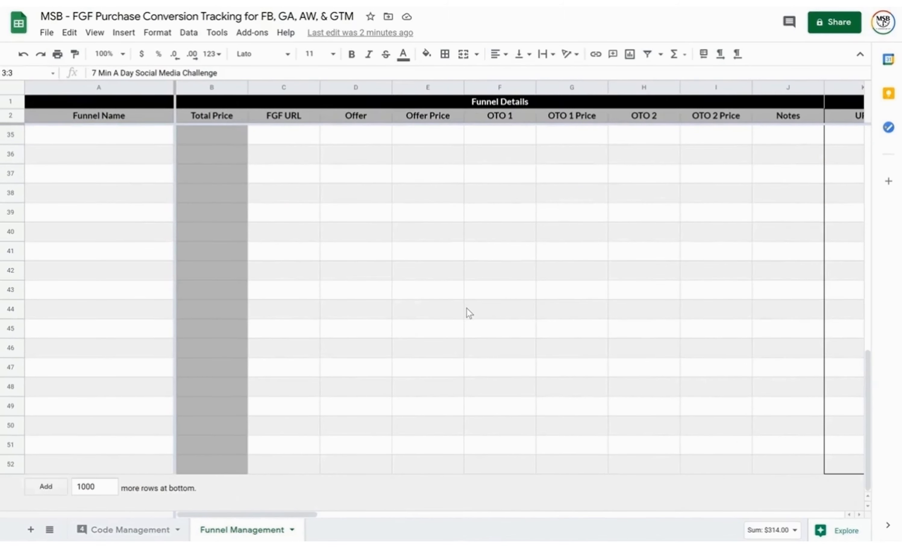
{"action": "scroll", "coordinate": [466, 308], "scroll_direction": "up", "scroll_amount": 10}
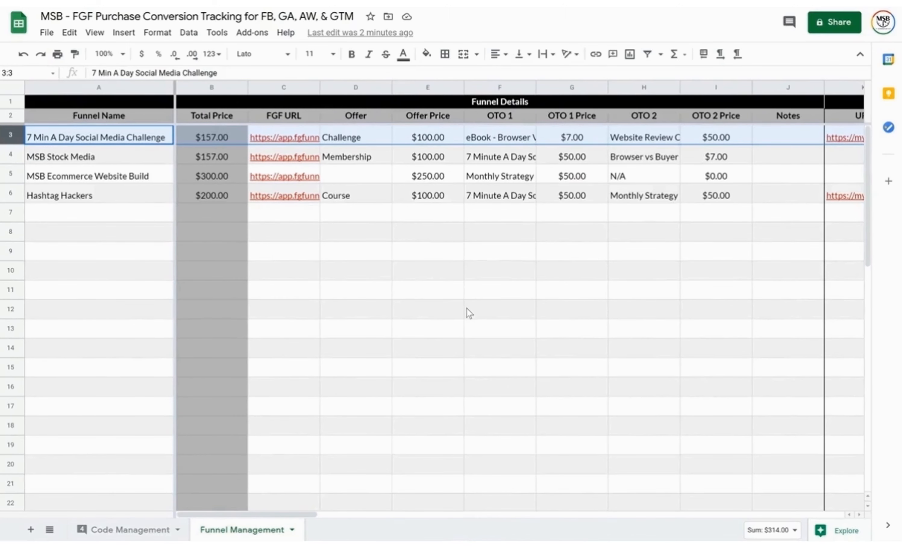
{"action": "left_click", "coordinate": [288, 215]}
{"action": "left_click", "coordinate": [352, 141]}
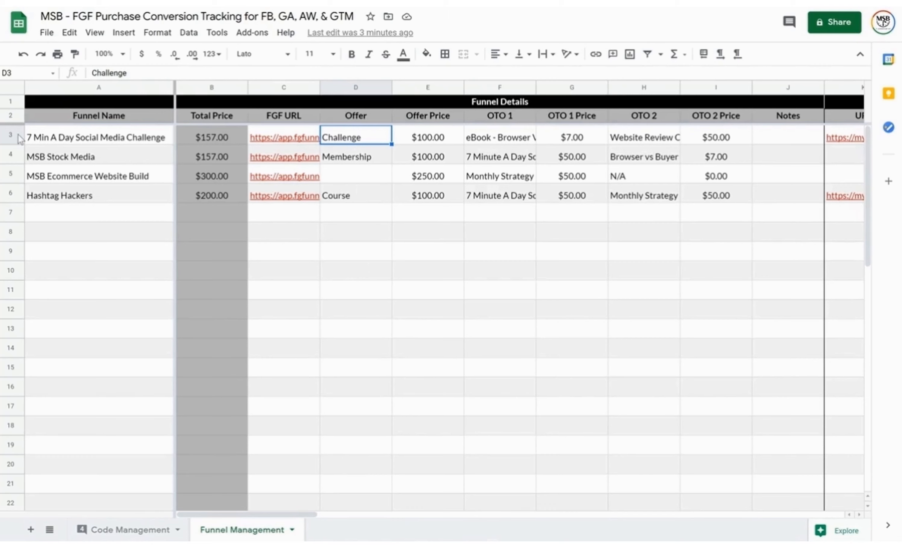
{"action": "left_click", "coordinate": [8, 133]}
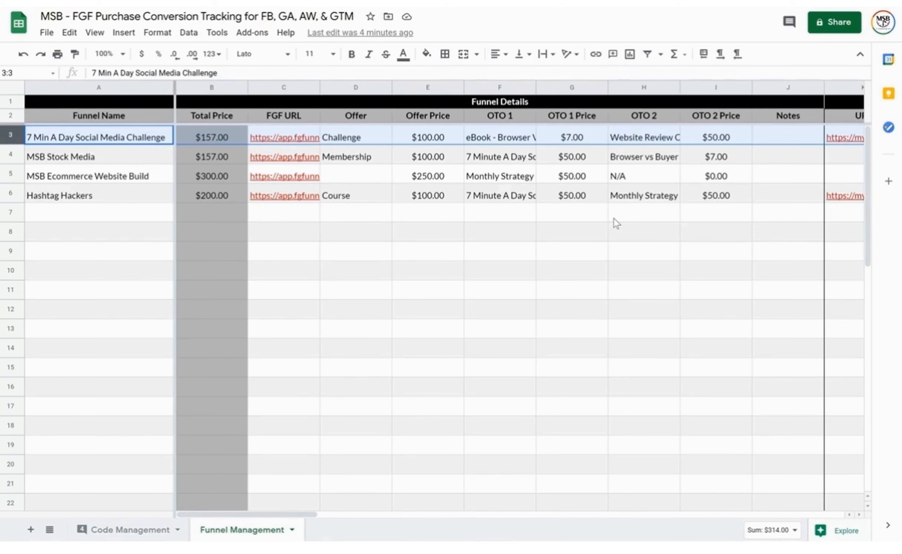
Scroll right to columns K–S showing the Landing Page, Optin and Optin Confirmation scripts
{"action": "scroll", "coordinate": [613, 217], "scroll_direction": "right", "scroll_amount": 3}
{"action": "scroll", "coordinate": [613, 219], "scroll_direction": "right", "scroll_amount": 6}
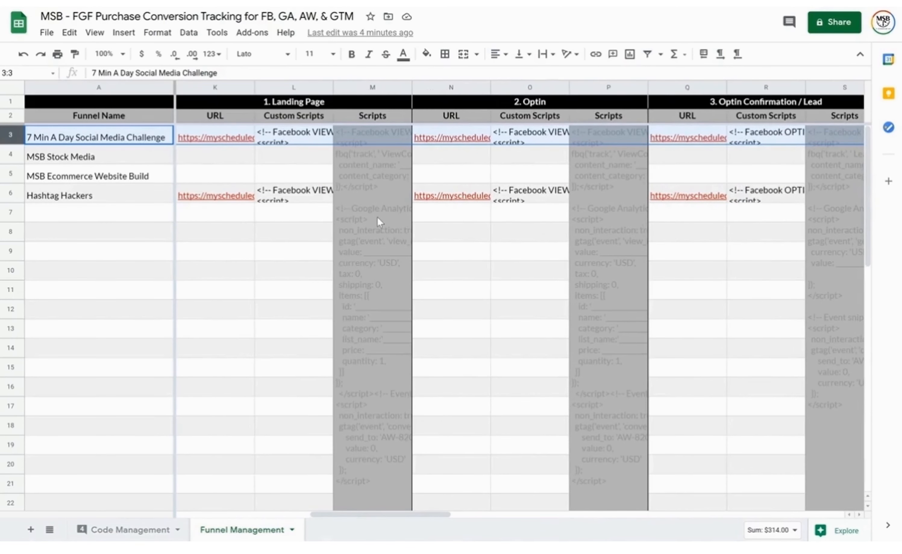
{"action": "scroll", "coordinate": [293, 253], "scroll_direction": "left", "scroll_amount": 2}
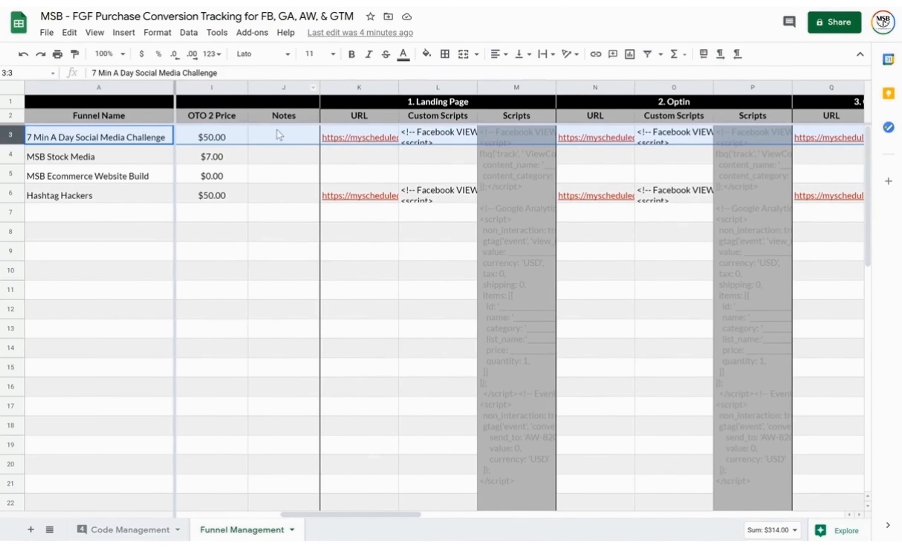
{"action": "scroll", "coordinate": [324, 294], "scroll_direction": "right", "scroll_amount": 1}
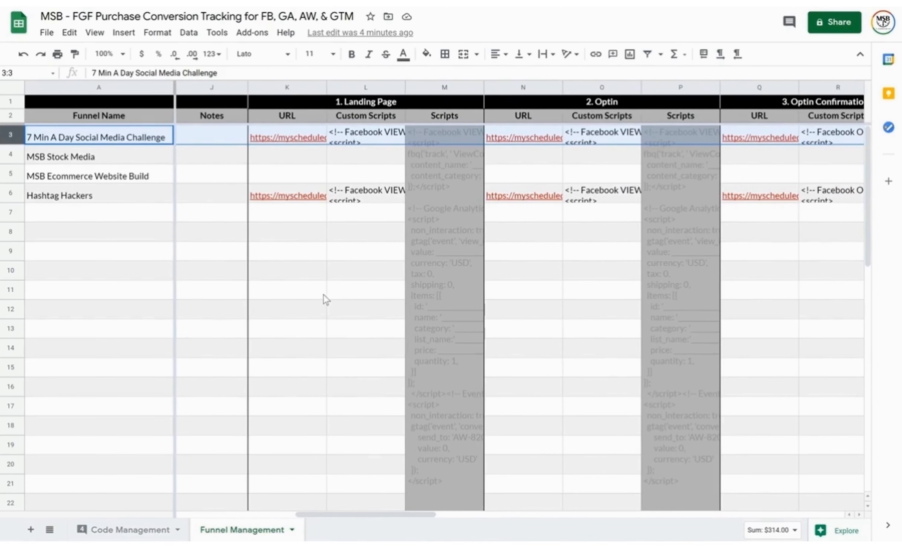
{"action": "scroll", "coordinate": [324, 299], "scroll_direction": "right", "scroll_amount": 1}
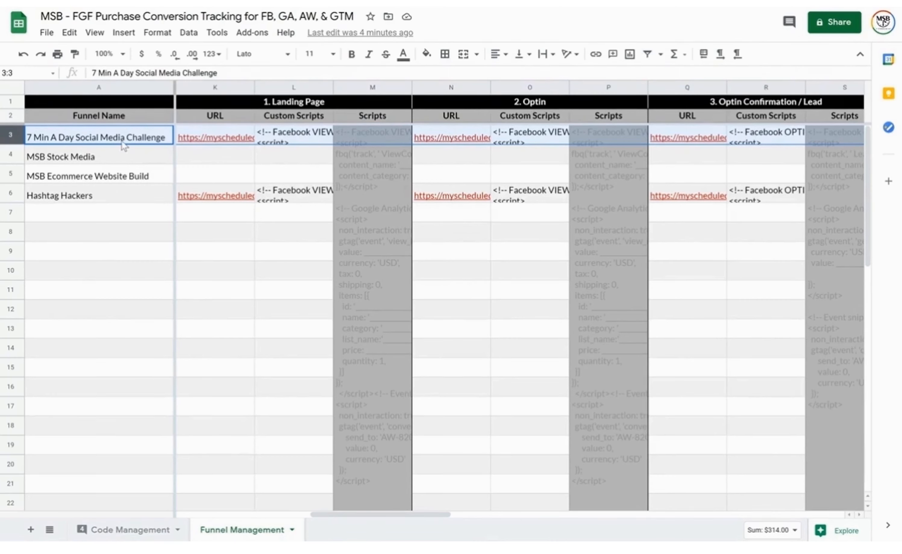
{"action": "mouse_move", "coordinate": [239, 140]}
{"action": "left_click", "coordinate": [239, 106]}
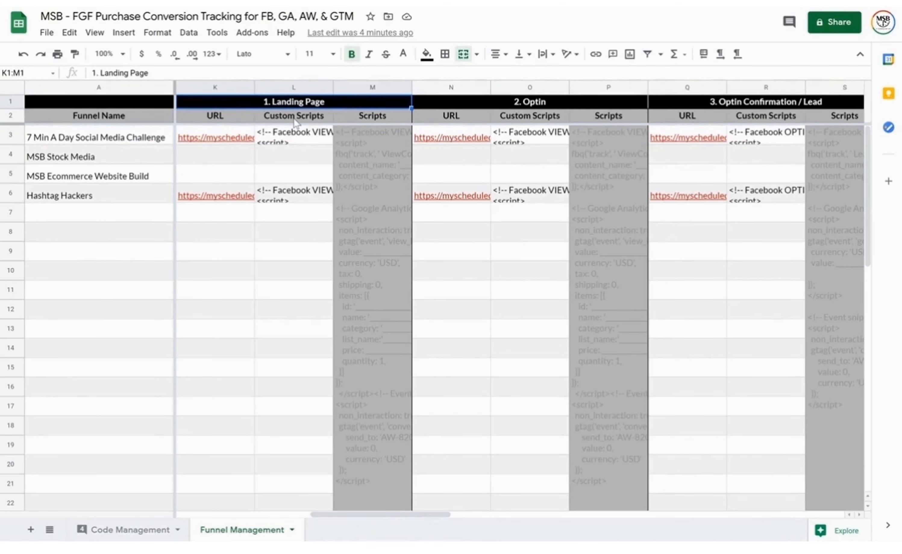
{"action": "key", "text": "ctrl+shift+Down"}
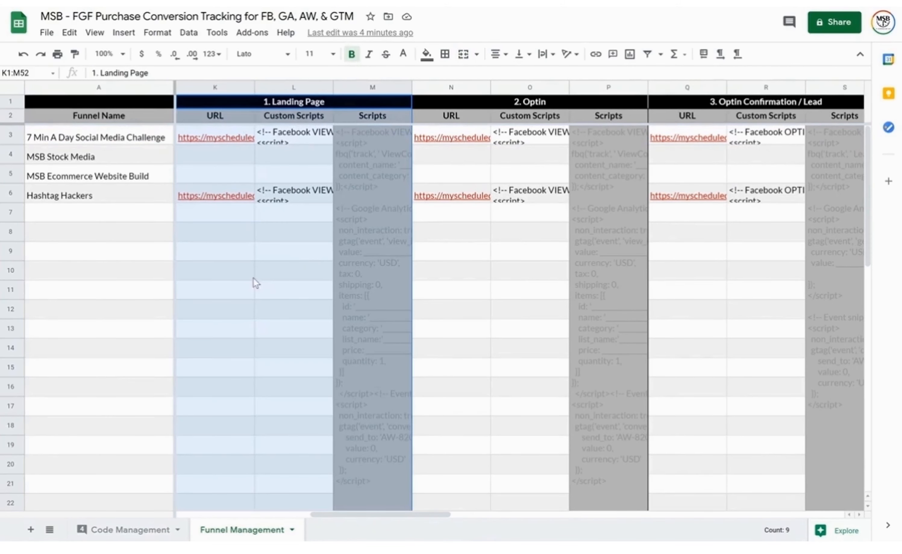
{"action": "left_click", "coordinate": [474, 104]}
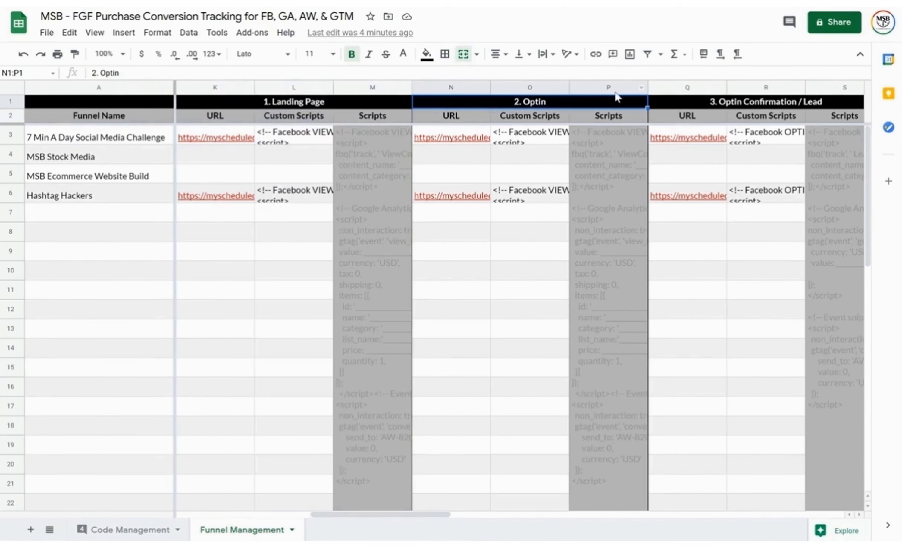
{"action": "key", "text": "ctrl+shift+Down"}
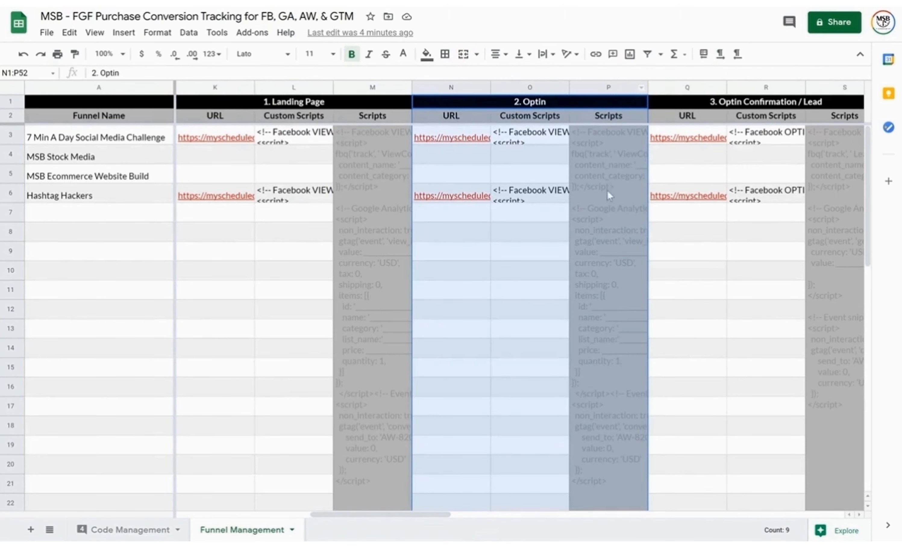
{"action": "left_click", "coordinate": [725, 104]}
{"action": "key", "text": "ctrl+shift+Down"}
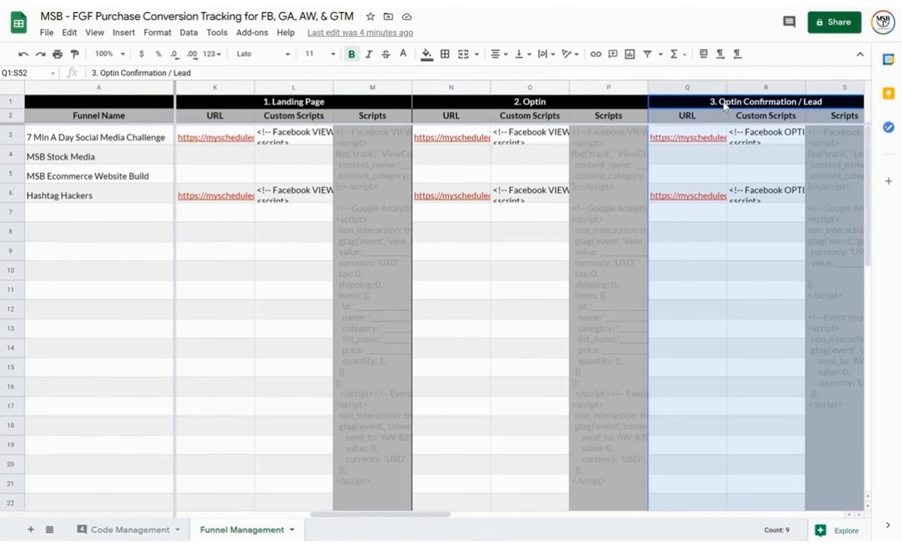
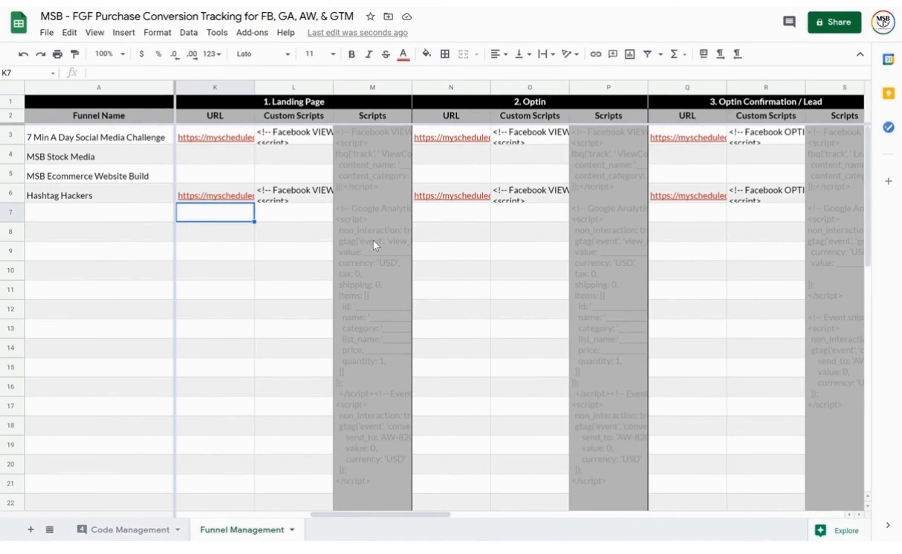
Glance at the Code Management sheet, then return to the Funnel Management sheet
{"action": "left_click", "coordinate": [128, 533]}
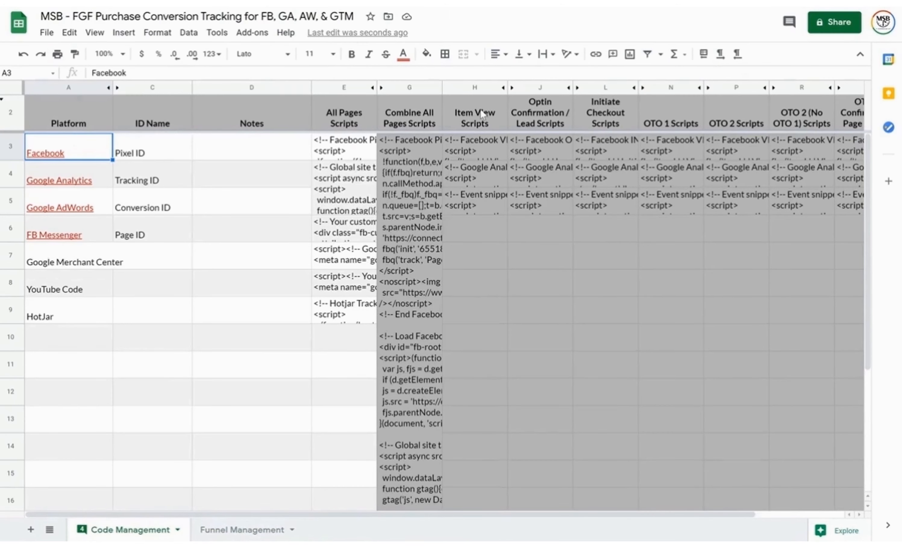
{"action": "left_click", "coordinate": [232, 530]}
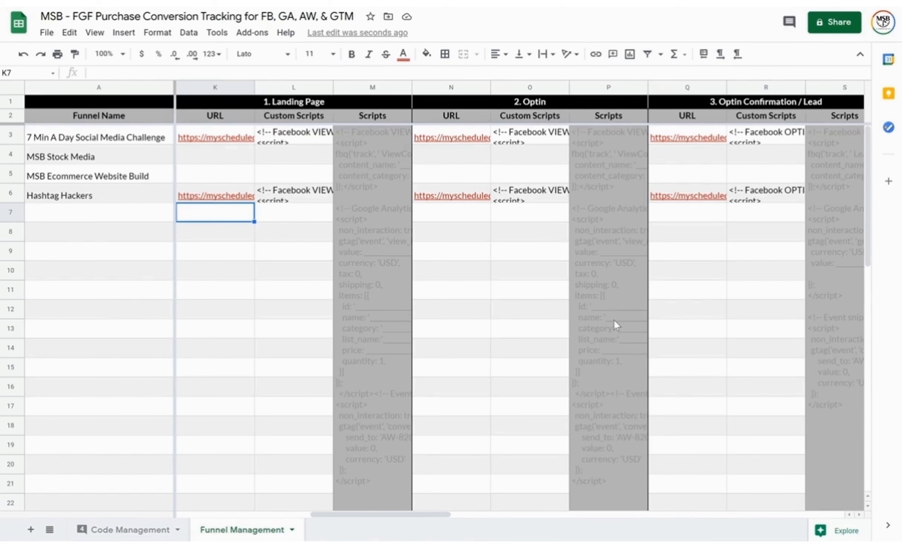
Copy the M3 landing page script template into MSB Stock Media's Custom Scripts cell L4
{"action": "left_click", "coordinate": [378, 166]}
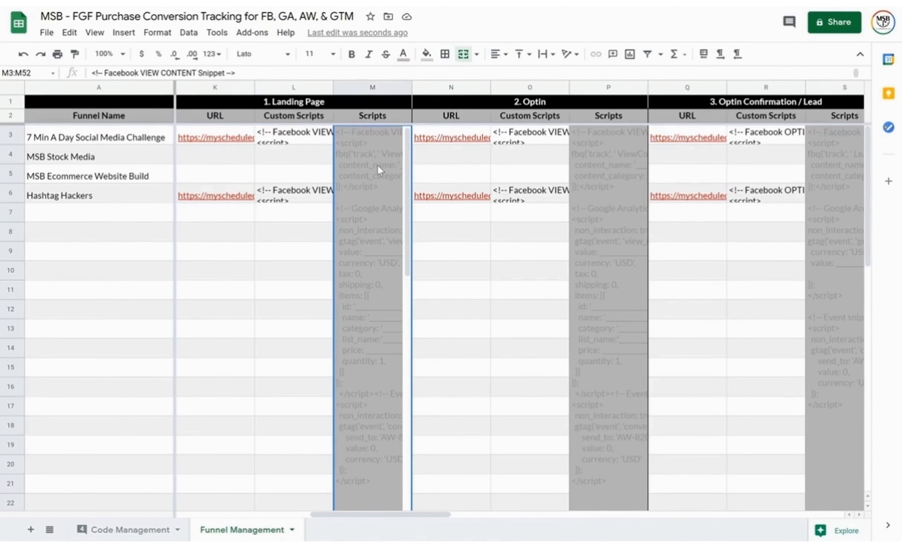
{"action": "double_click", "coordinate": [378, 165]}
{"action": "key", "text": "ctrl+a"}
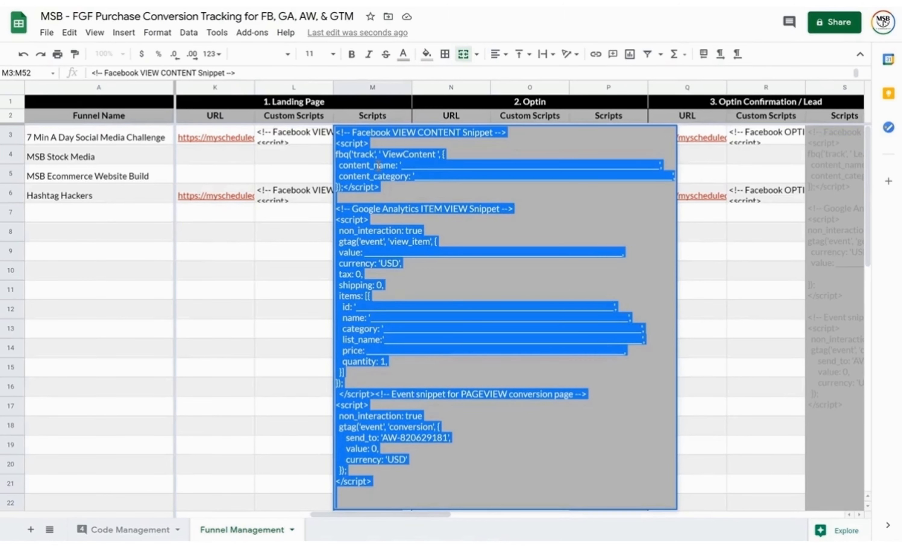
{"action": "right_click", "coordinate": [377, 163]}
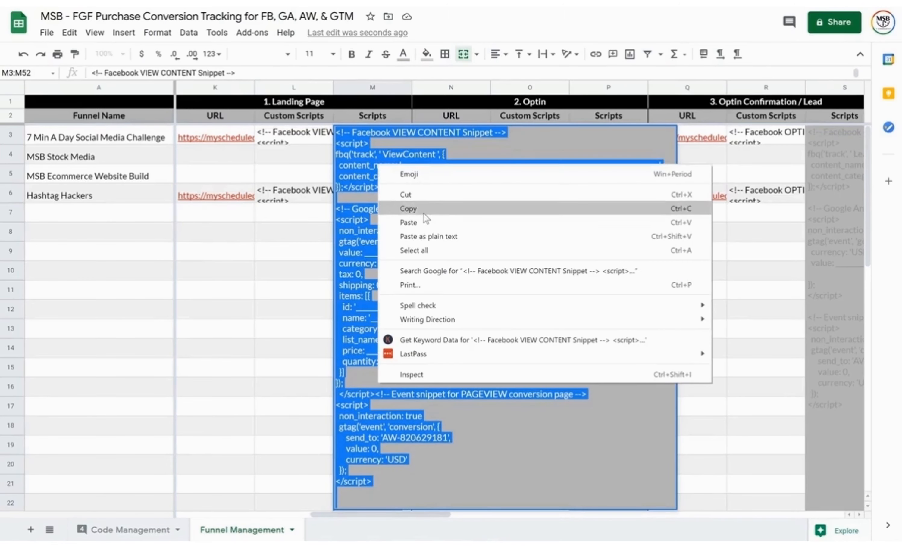
{"action": "left_click", "coordinate": [296, 141]}
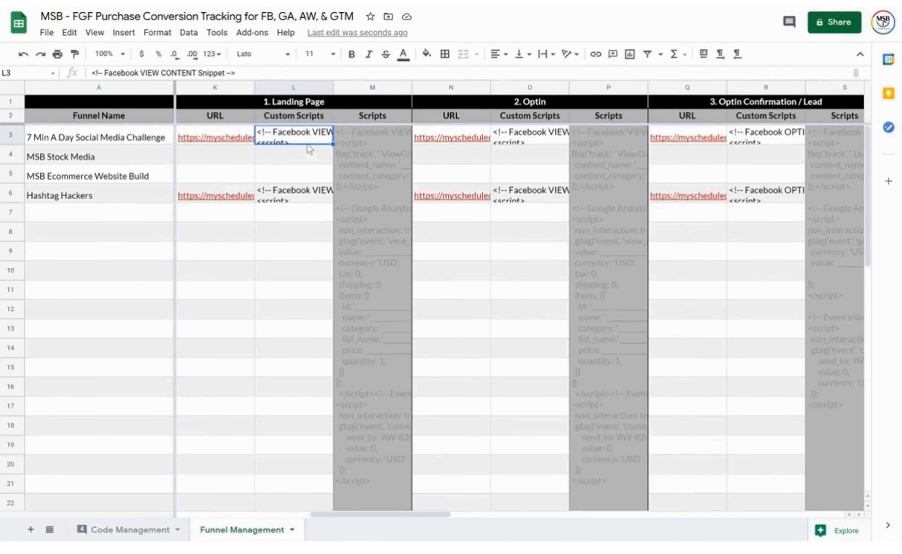
{"action": "left_click", "coordinate": [11, 160]}
{"action": "left_click", "coordinate": [300, 157]}
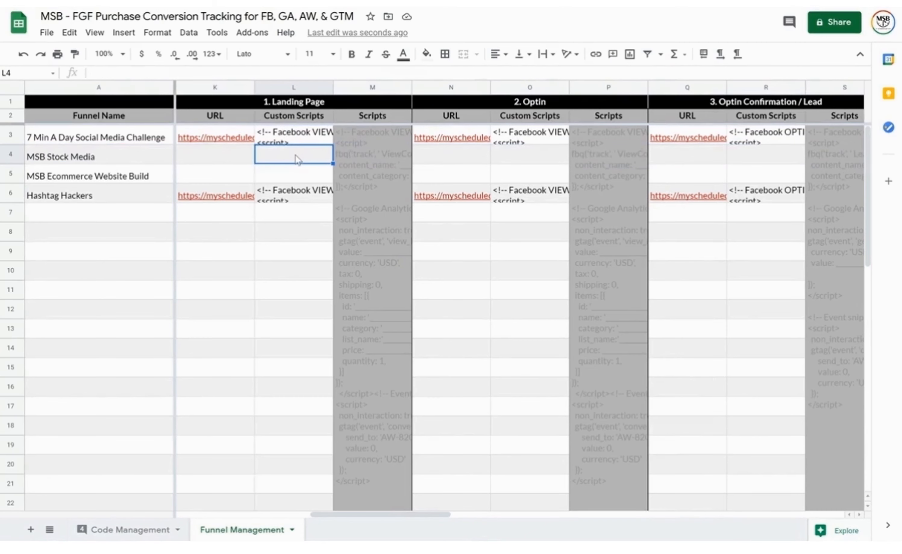
{"action": "double_click", "coordinate": [303, 160]}
{"action": "key", "text": "ctrl+v"}
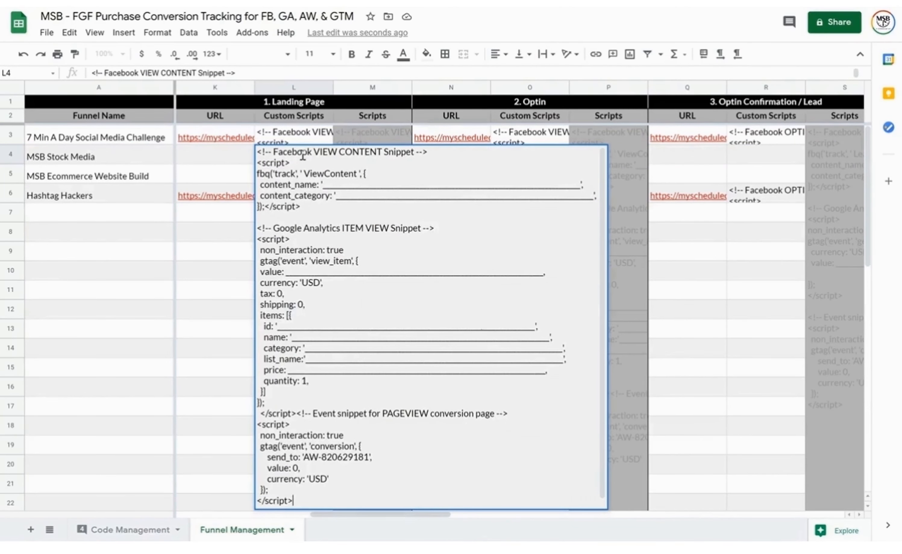
{"action": "key", "text": "Return"}
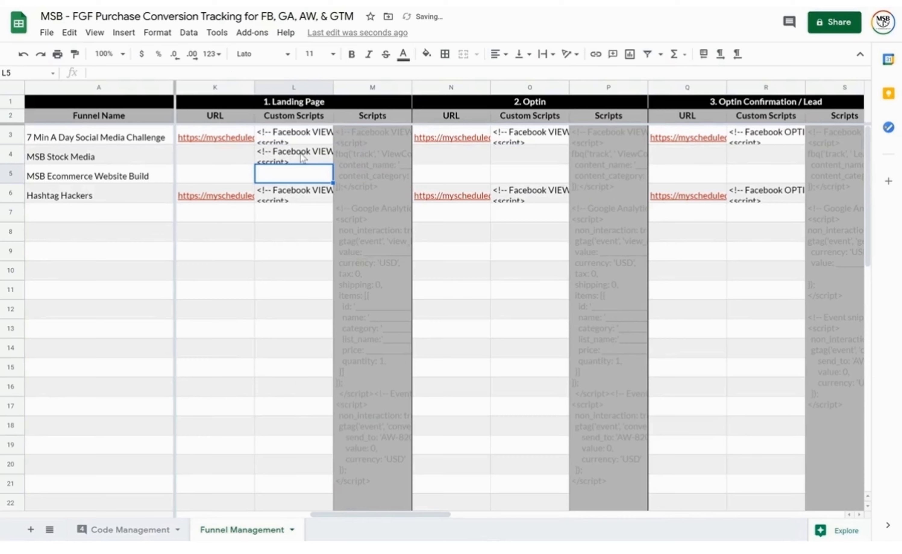
{"action": "left_click", "coordinate": [302, 158]}
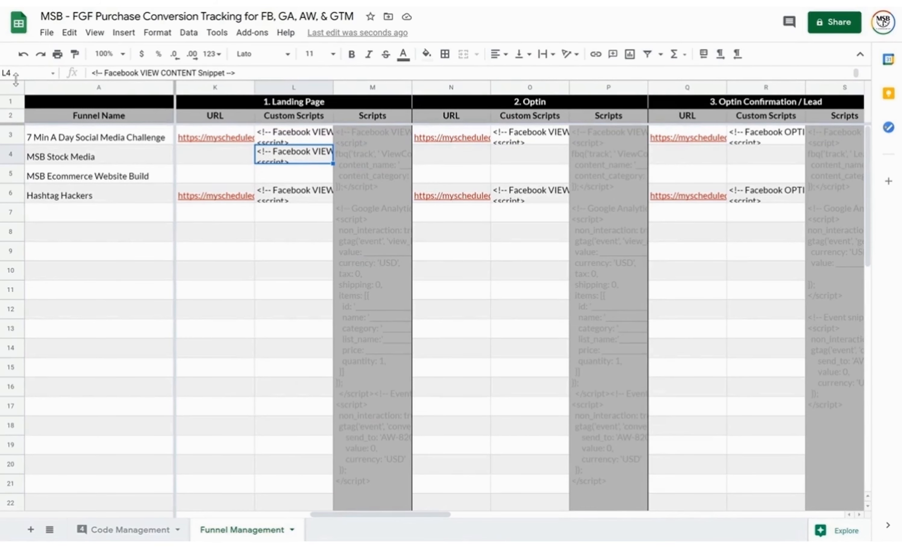
Enlarge the formula bar and scroll through L4's Facebook ViewContent script to find its blanks
{"action": "left_click_drag", "start_coordinate": [16, 79], "coordinate": [15, 248]}
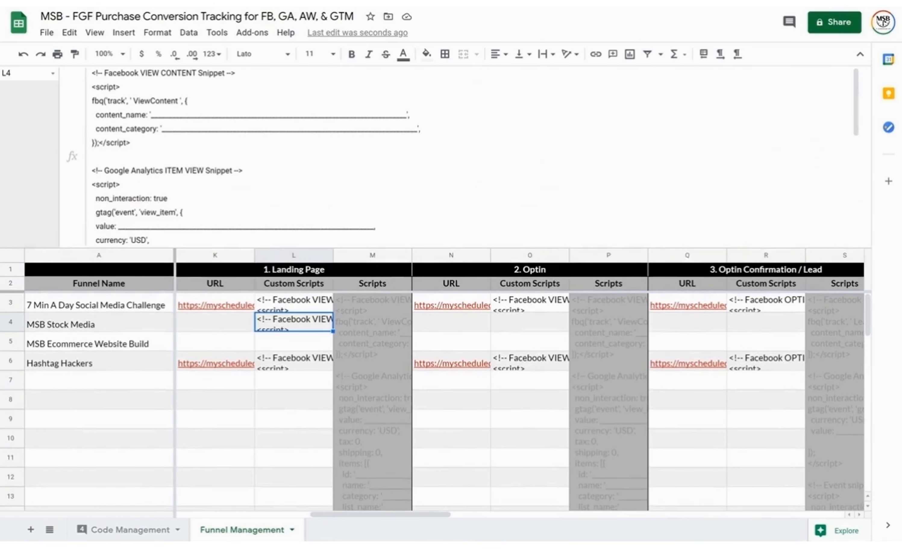
{"action": "left_click_drag", "start_coordinate": [154, 113], "coordinate": [407, 118]}
{"action": "left_click", "coordinate": [444, 118]}
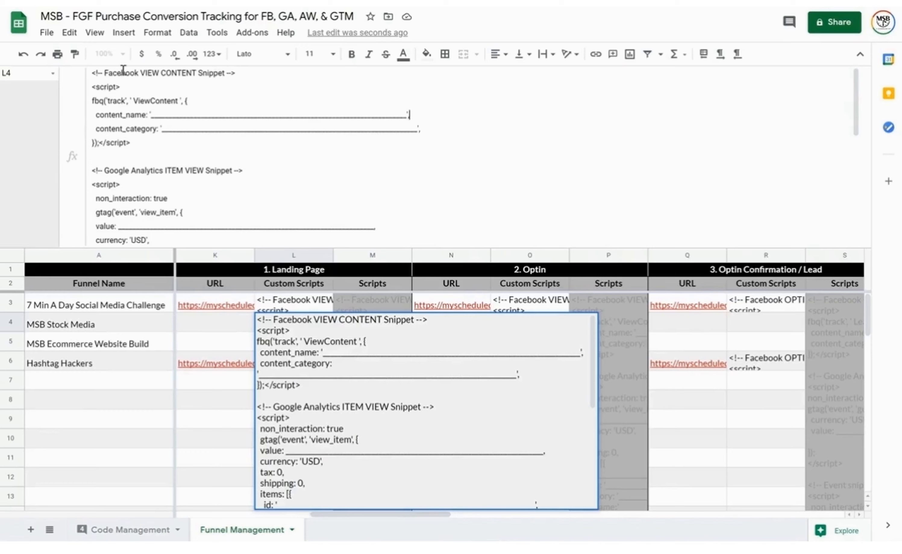
{"action": "left_click", "coordinate": [135, 171]}
{"action": "scroll", "coordinate": [136, 174], "scroll_direction": "down", "scroll_amount": 1}
{"action": "scroll", "coordinate": [135, 173], "scroll_direction": "down", "scroll_amount": 6}
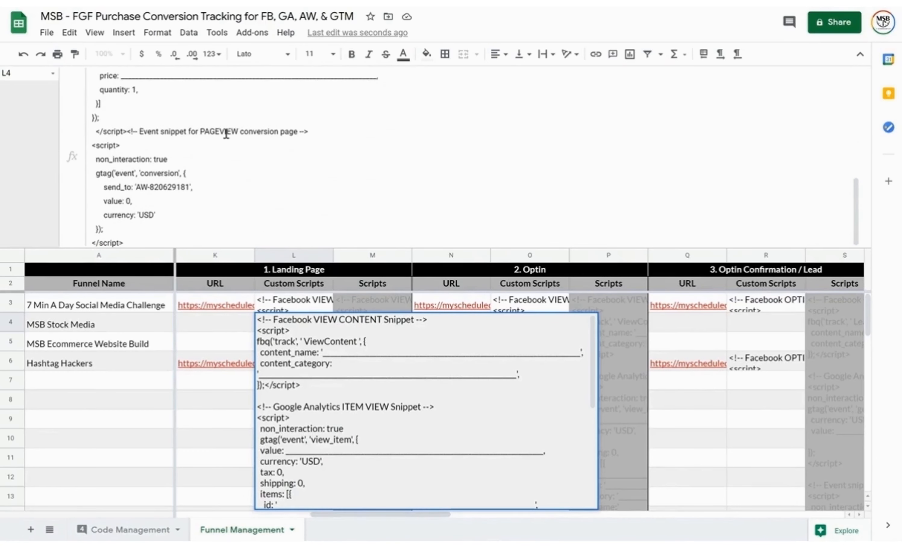
{"action": "scroll", "coordinate": [226, 133], "scroll_direction": "up", "scroll_amount": 7}
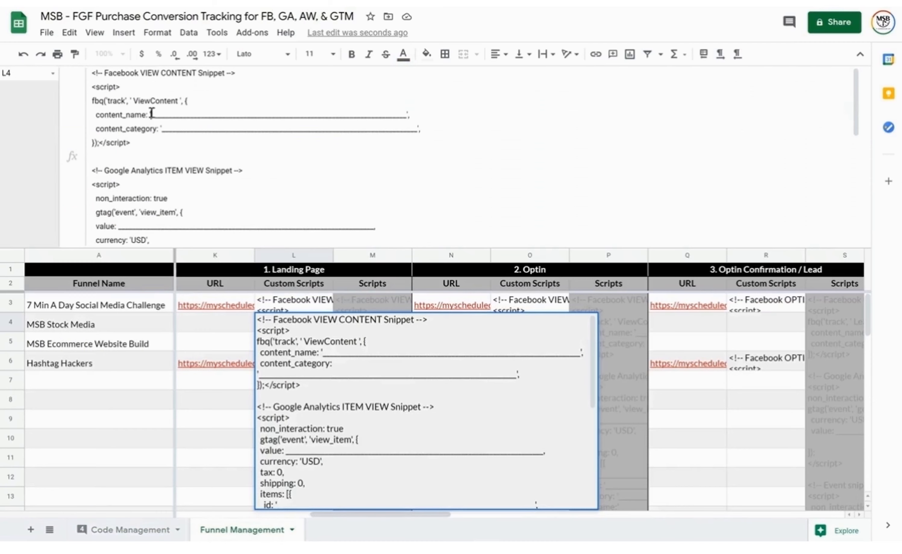
Enter '7 Minute A Day SMC' as the content_name in L4's script
{"action": "left_click_drag", "start_coordinate": [152, 113], "coordinate": [405, 113]}
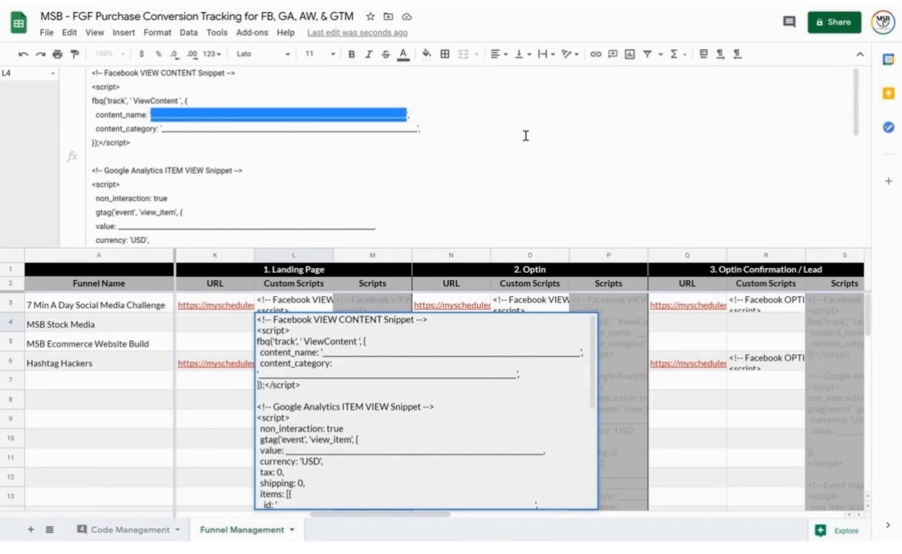
{"action": "type", "text": "7 "}
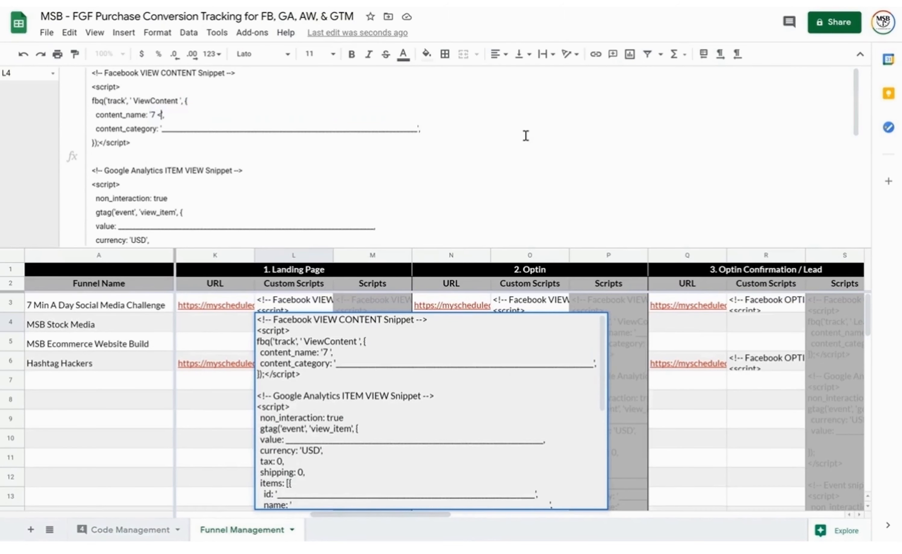
{"action": "type", "text": "<"}
{"action": "key", "text": "BackSpace"}
{"action": "type", "text": "Minute A Day SMC"}
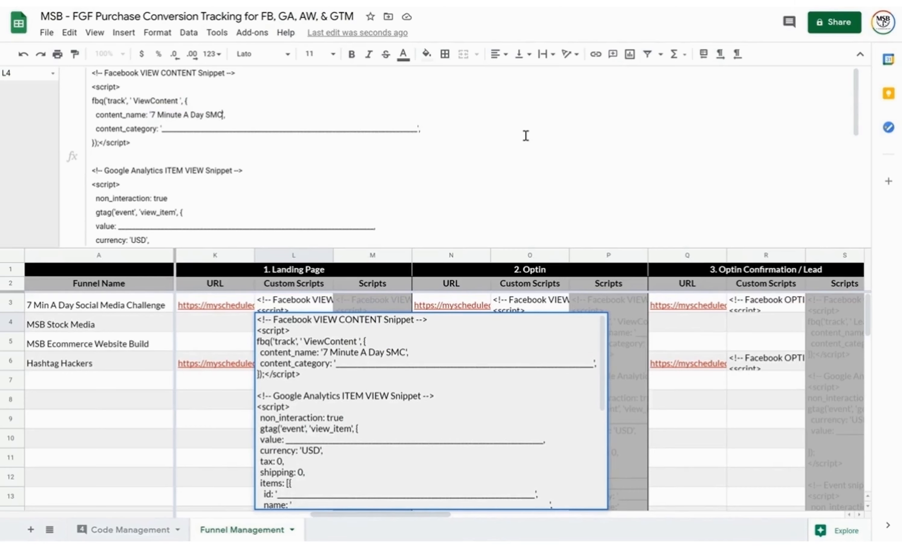
{"action": "key", "text": "ctrl+shift+Left"}
{"action": "key", "text": "ctrl+shift+Left"}
{"action": "key", "text": "ctrl+shift+Left"}
{"action": "key", "text": "ctrl+shift+Left"}
{"action": "key", "text": "ctrl+shift+Left"}
{"action": "key", "text": "ctrl+c"}
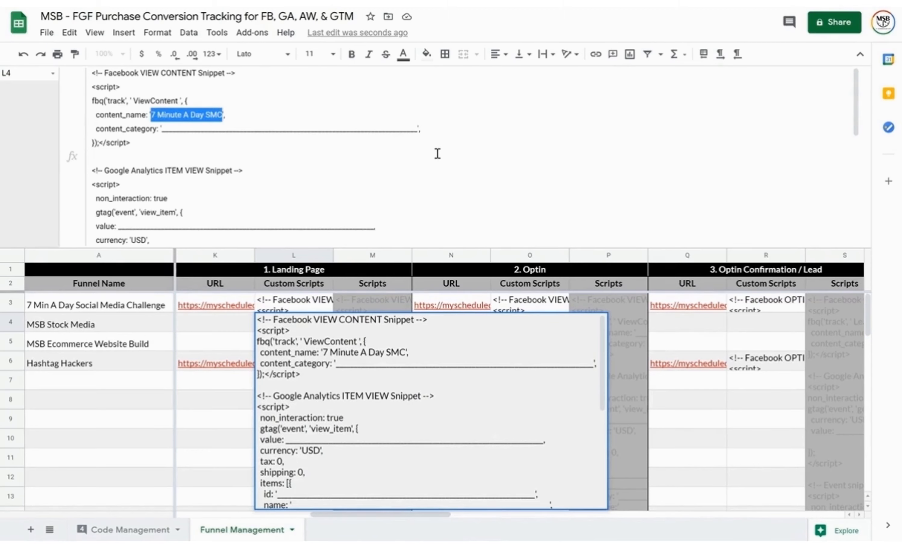
{"action": "scroll", "coordinate": [436, 153], "scroll_direction": "down", "scroll_amount": 1}
{"action": "scroll", "coordinate": [264, 203], "scroll_direction": "down", "scroll_amount": 9}
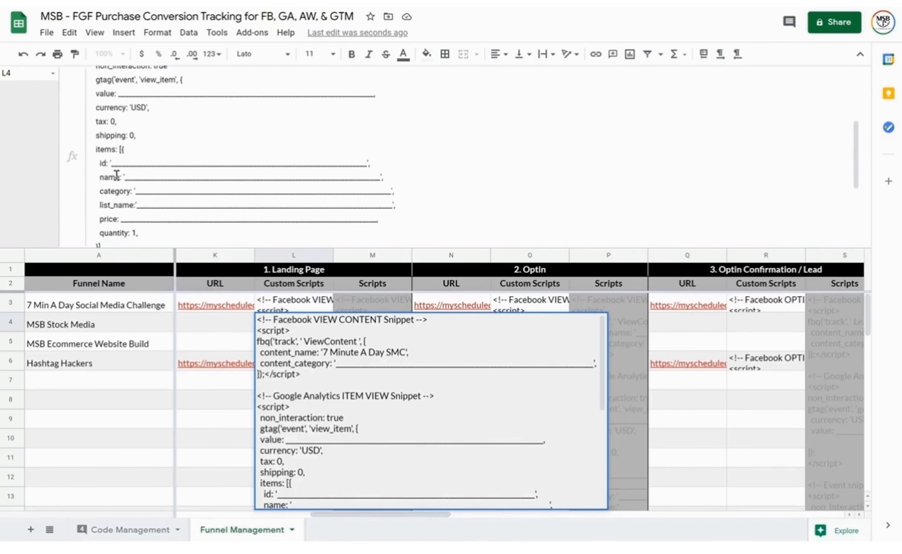
Paste '7 Minute A Day SMC' into the Analytics item id and name fields
{"action": "left_click", "coordinate": [367, 162]}
{"action": "key", "text": "ctrl+shift+Left"}
{"action": "key", "text": "shift+Right"}
{"action": "key", "text": "ctrl+v"}
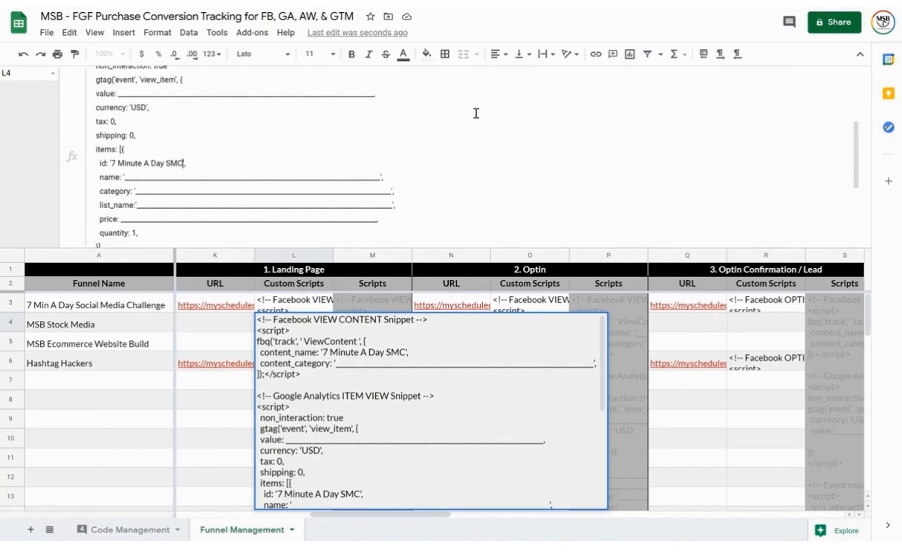
{"action": "left_click", "coordinate": [381, 175]}
{"action": "key", "text": "ctrl+shift+Left"}
{"action": "key", "text": "ctrl+v"}
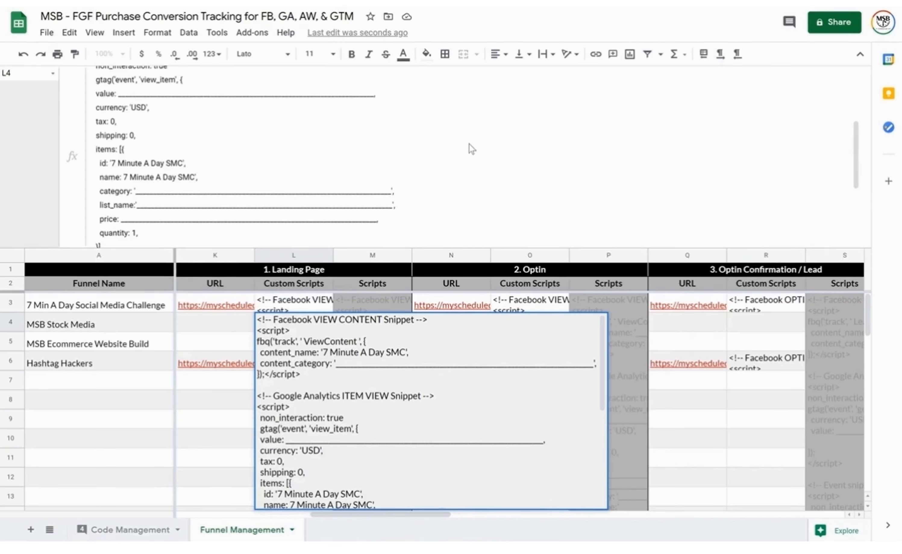
{"action": "key", "text": "ctrl+Left"}
{"action": "key", "text": "ctrl+Left"}
{"action": "key", "text": "ctrl+Left"}
{"action": "key", "text": "ctrl+Left"}
{"action": "key", "text": "ctrl+Left"}
{"action": "type", "text": "'"}
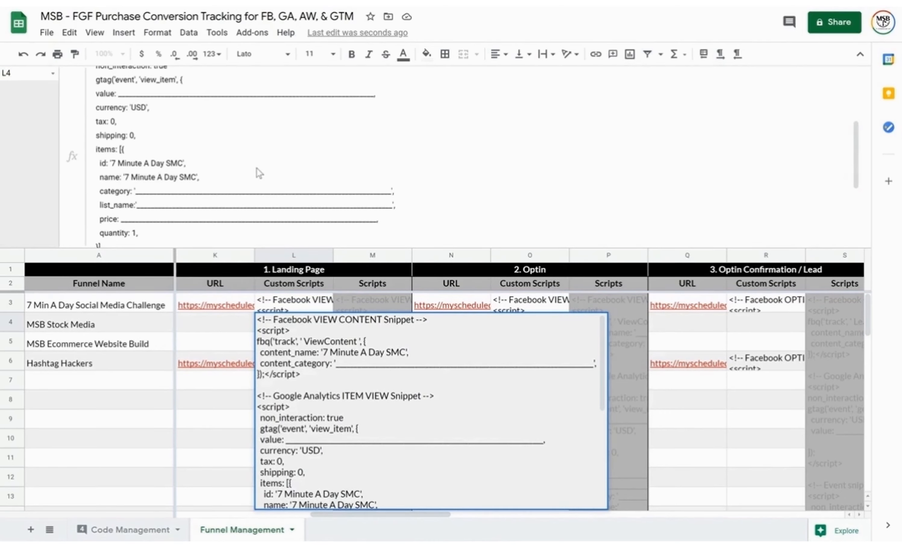
{"action": "scroll", "coordinate": [257, 172], "scroll_direction": "up", "scroll_amount": 5}
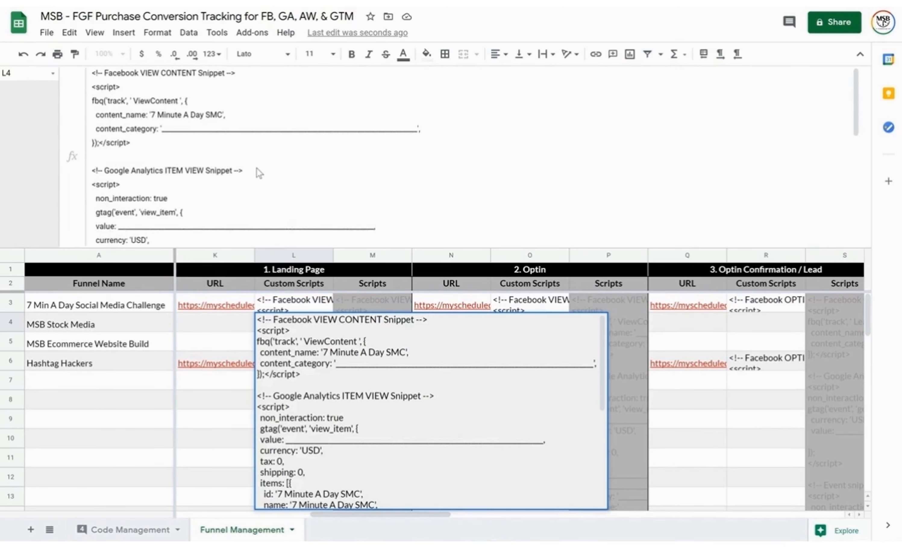
{"action": "scroll", "coordinate": [259, 173], "scroll_direction": "down", "scroll_amount": 10}
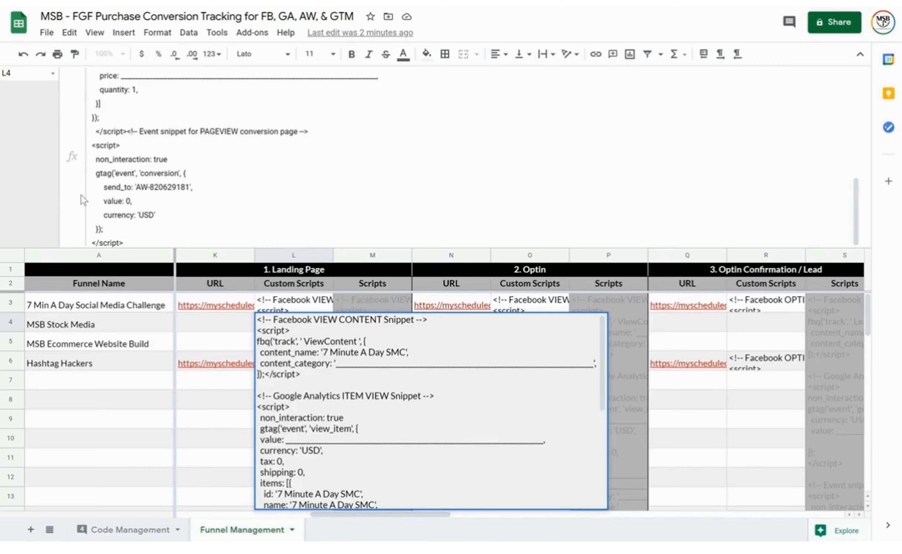
Fill the item category, list_name and content_category blanks with 'Challenge'
{"action": "scroll", "coordinate": [267, 177], "scroll_direction": "up", "scroll_amount": 3}
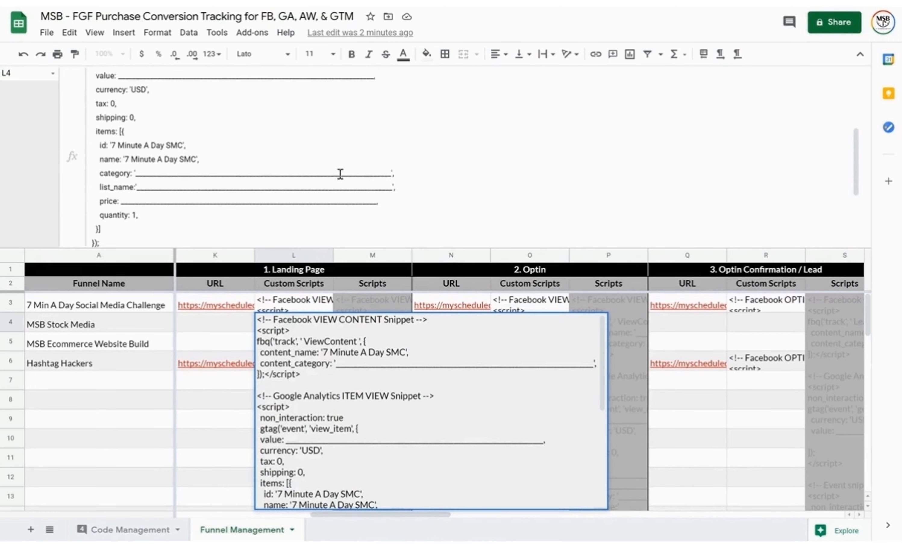
{"action": "left_click_drag", "start_coordinate": [391, 172], "coordinate": [135, 173]}
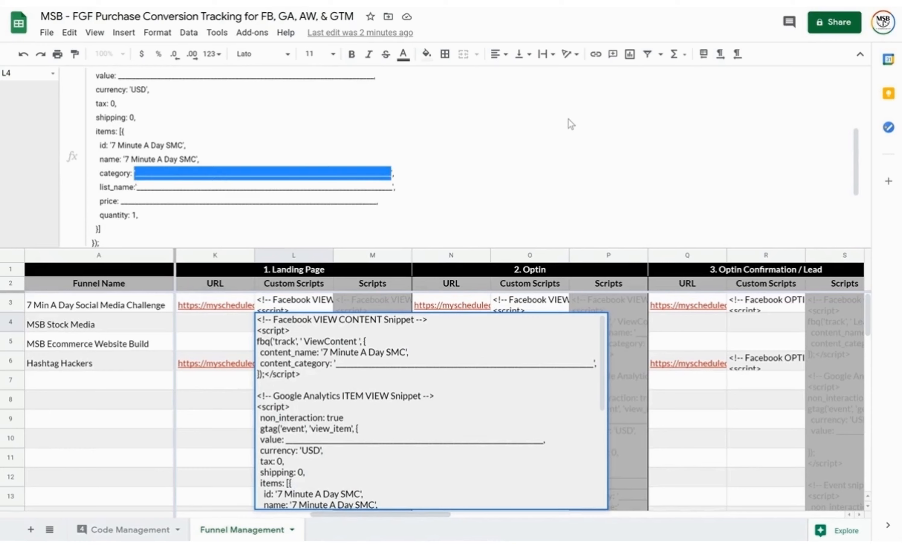
{"action": "type", "text": "'Challenge"}
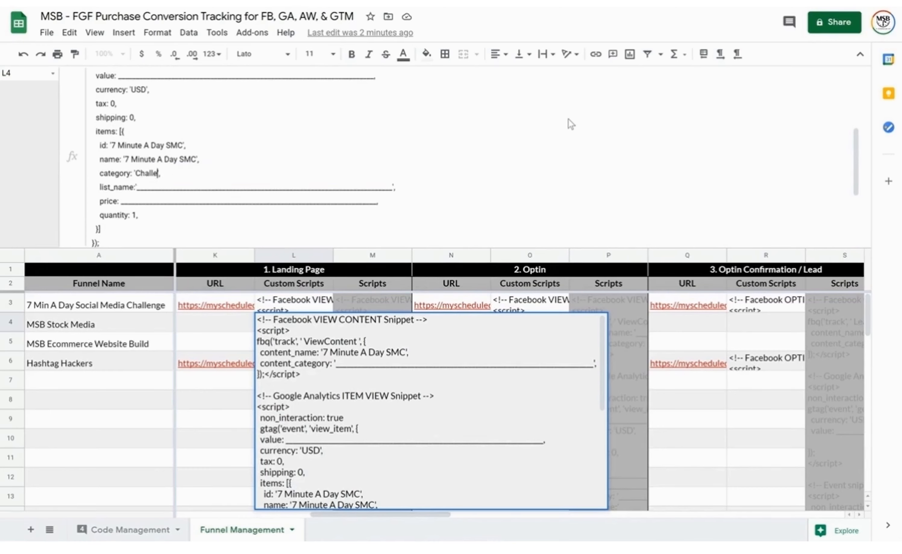
{"action": "key", "text": "ctrl+shift+Left"}
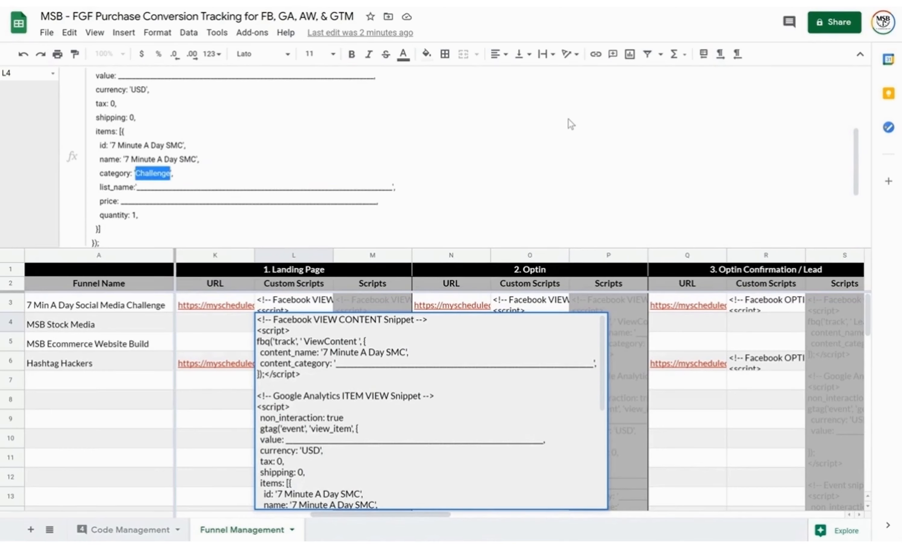
{"action": "left_click", "coordinate": [391, 187]}
{"action": "key", "text": "ctrl+shift+Left"}
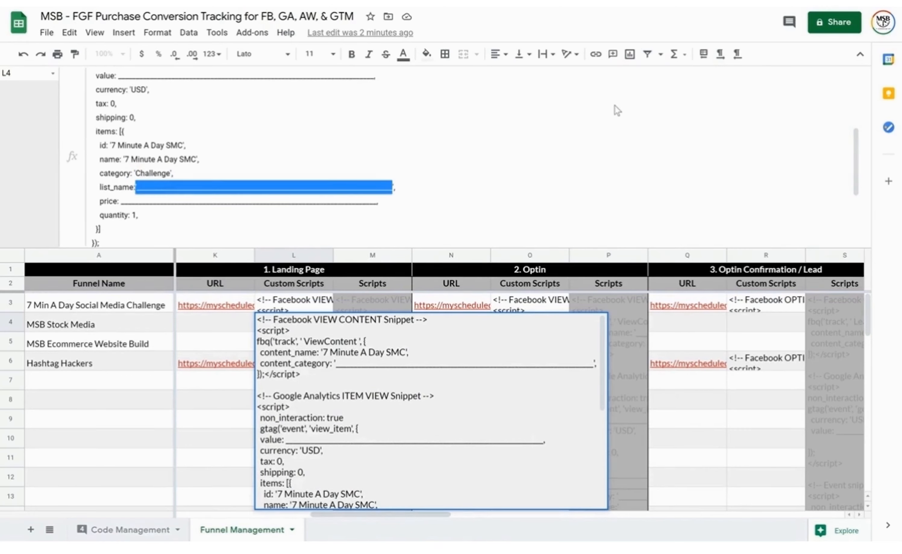
{"action": "type", "text": "Challenge"}
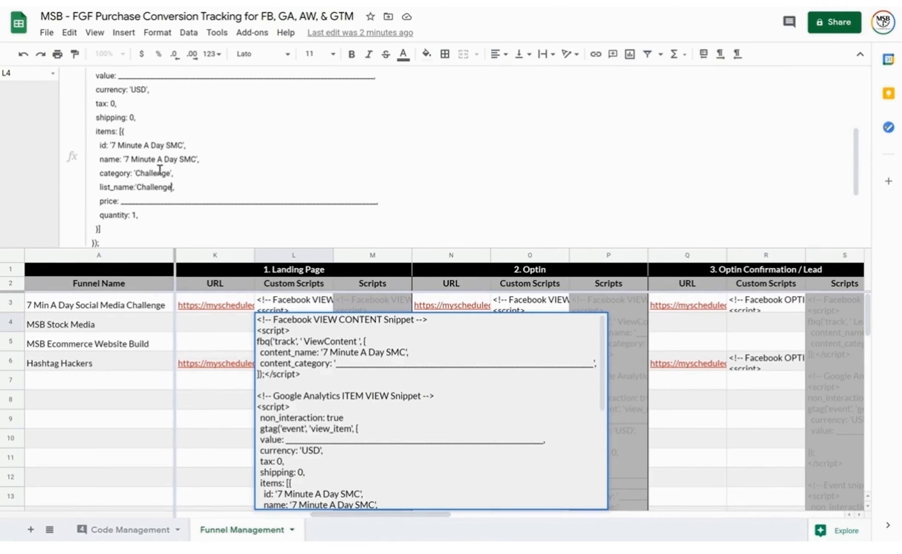
{"action": "scroll", "coordinate": [306, 138], "scroll_direction": "up", "scroll_amount": 2}
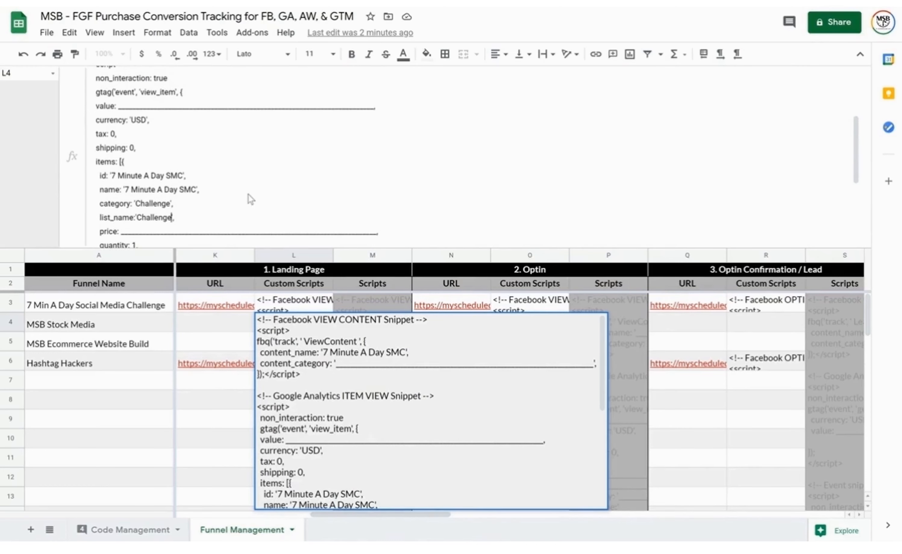
{"action": "scroll", "coordinate": [248, 197], "scroll_direction": "up", "scroll_amount": 3}
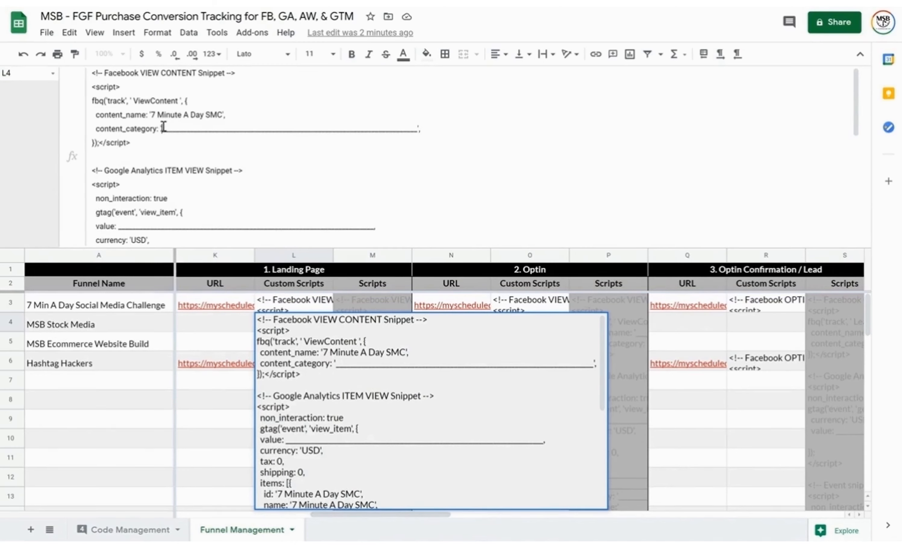
{"action": "left_click_drag", "start_coordinate": [164, 128], "coordinate": [418, 128]}
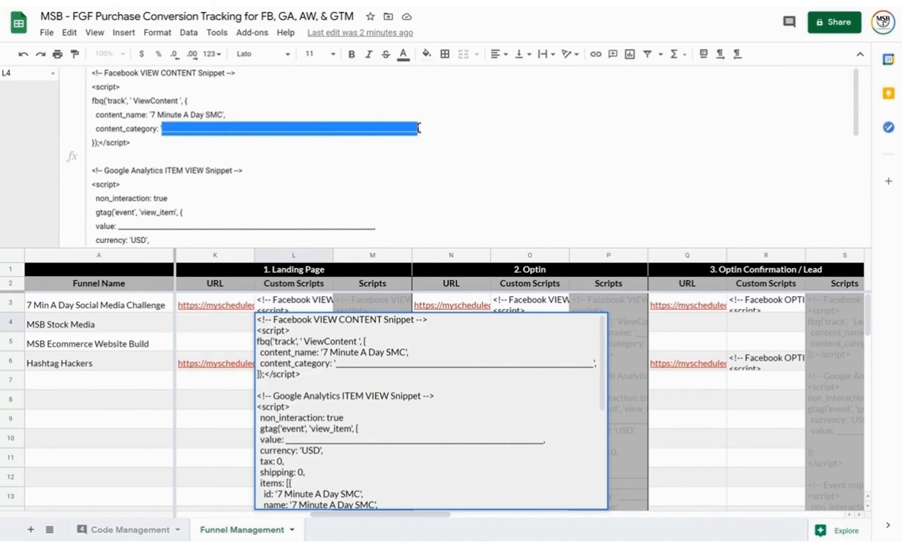
{"action": "type", "text": "Challenge"}
Set the value and price to 100.00 and commit L4's landing page script
{"action": "scroll", "coordinate": [356, 169], "scroll_direction": "down", "scroll_amount": 1}
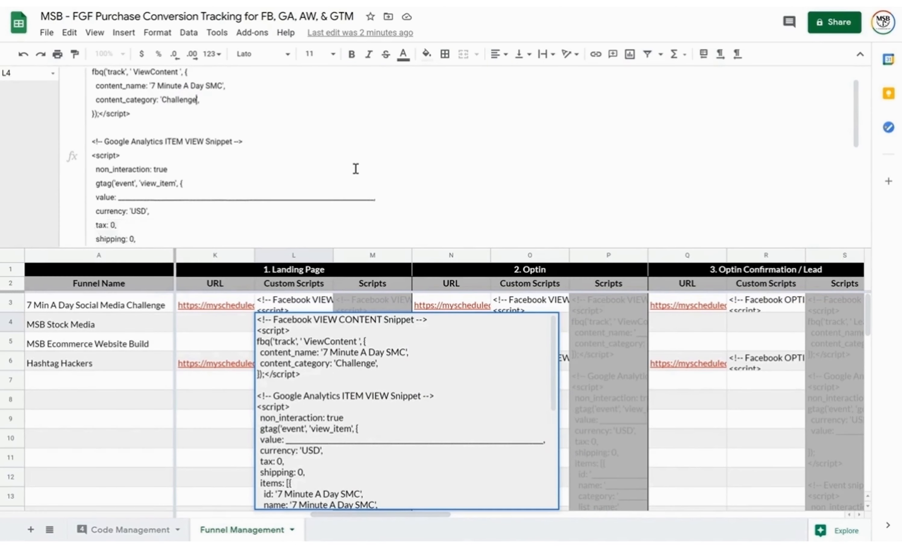
{"action": "scroll", "coordinate": [355, 169], "scroll_direction": "down", "scroll_amount": 1}
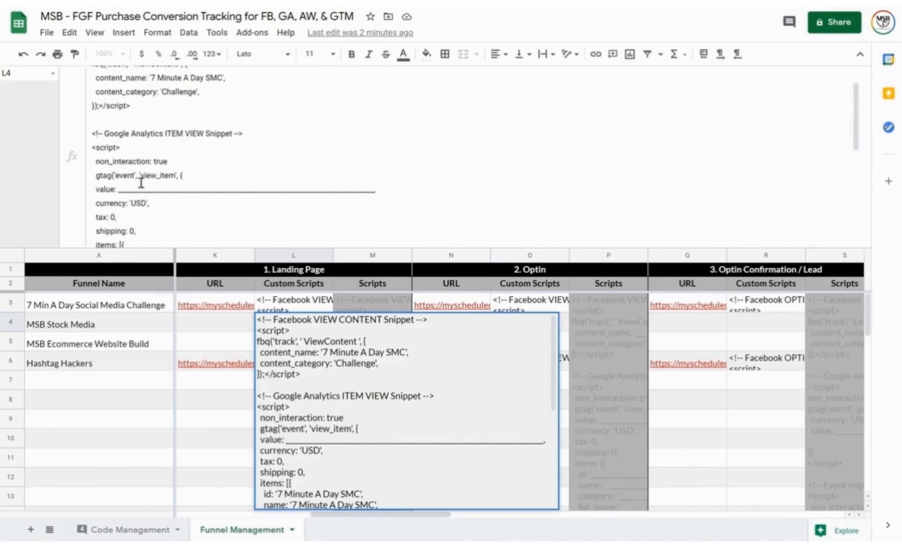
{"action": "left_click", "coordinate": [374, 189]}
{"action": "key", "text": "ctrl+shift+Left"}
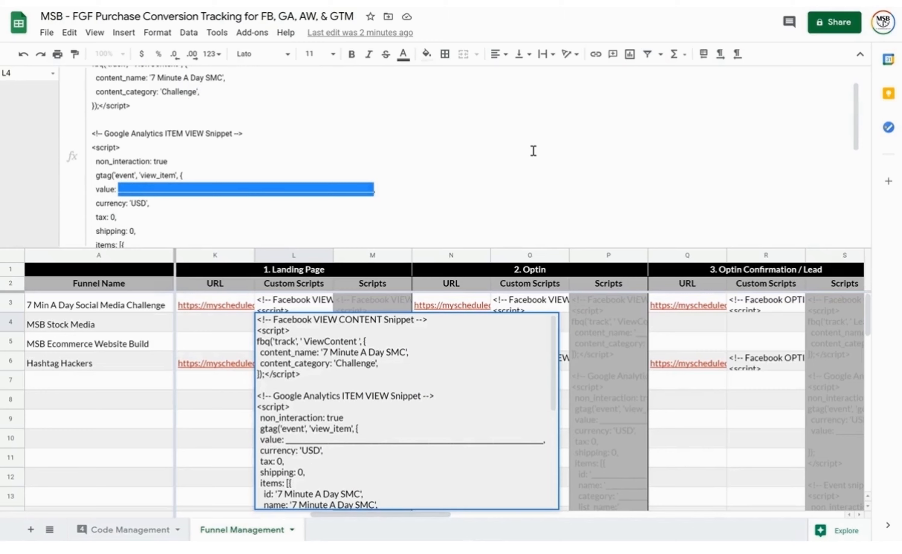
{"action": "type", "text": "100.00,"}
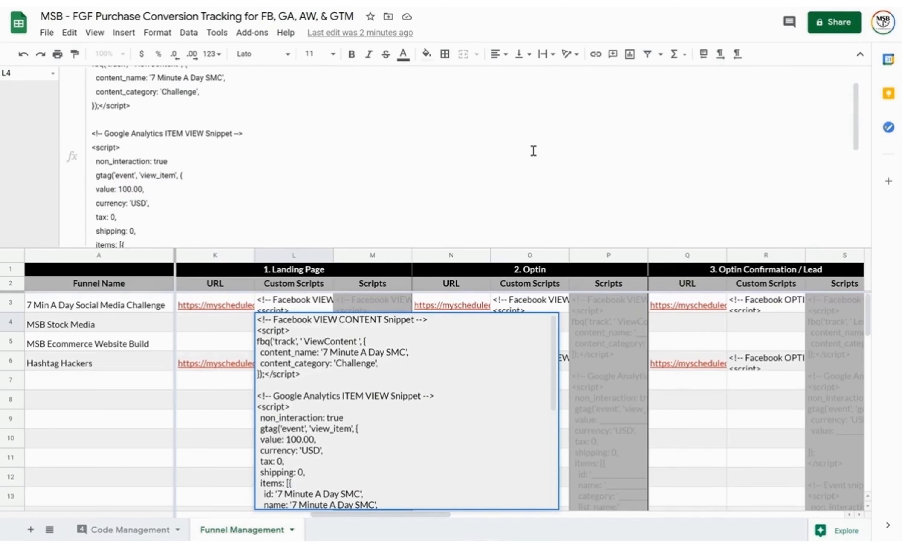
{"action": "key", "text": "ctrl+shift+Left"}
{"action": "key", "text": "ctrl+c"}
{"action": "scroll", "coordinate": [533, 151], "scroll_direction": "down", "scroll_amount": 5}
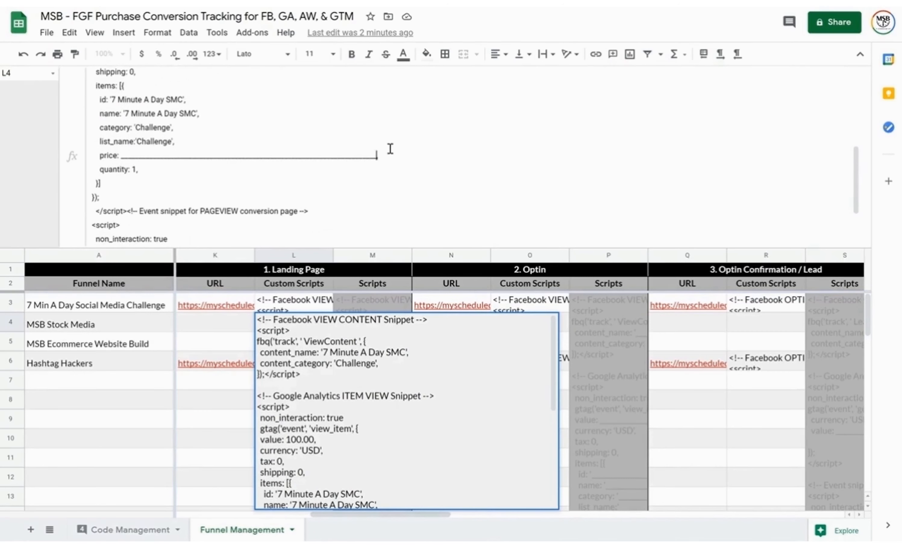
{"action": "key", "text": "ctrl+shift+Left"}
{"action": "key", "text": "ctrl+v"}
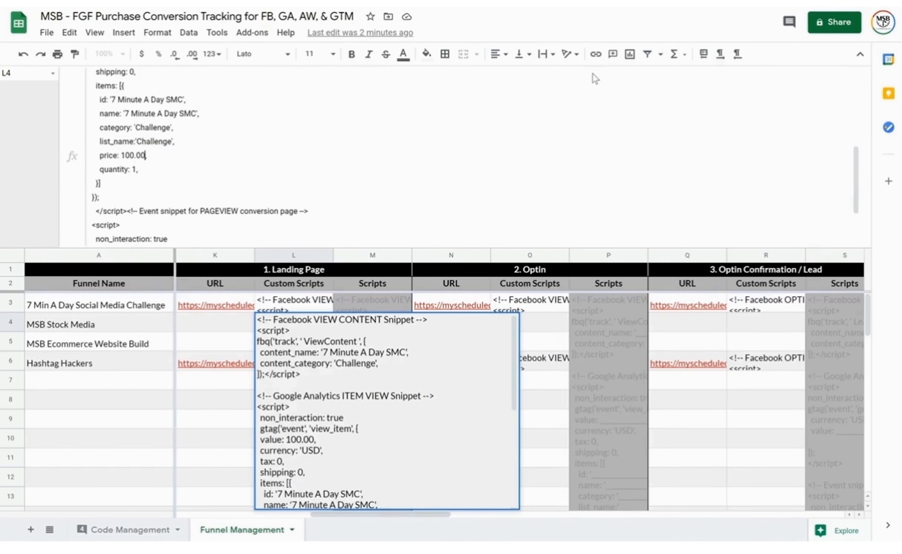
{"action": "scroll", "coordinate": [557, 135], "scroll_direction": "down", "scroll_amount": 3}
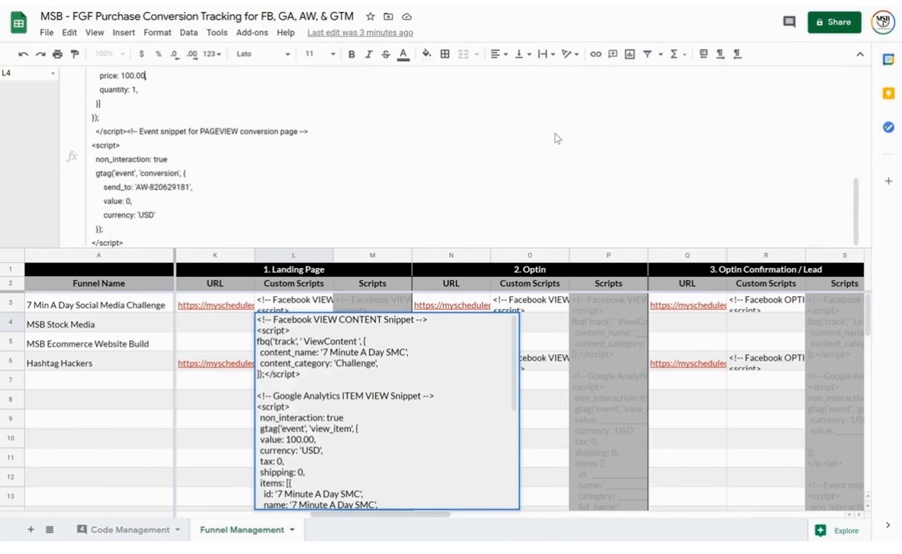
{"action": "scroll", "coordinate": [555, 133], "scroll_direction": "up", "scroll_amount": 10}
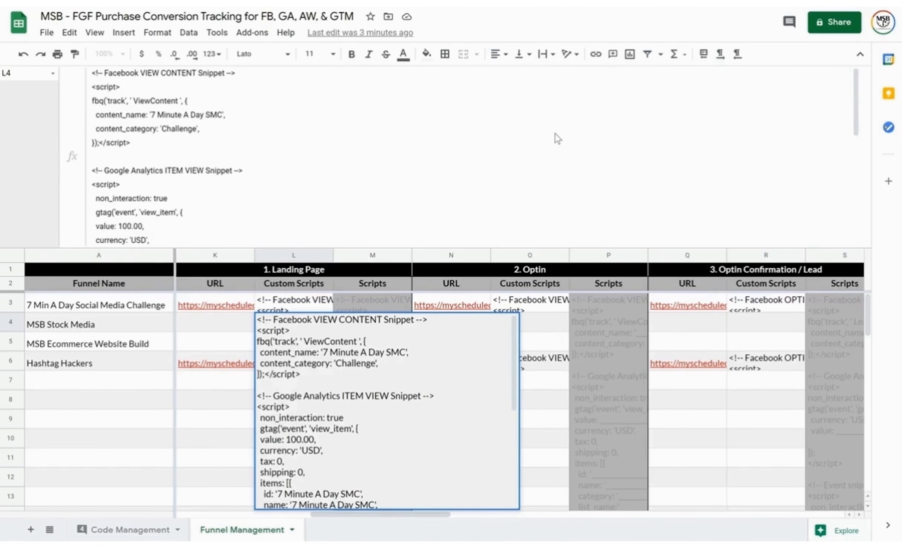
{"action": "key", "text": "Return"}
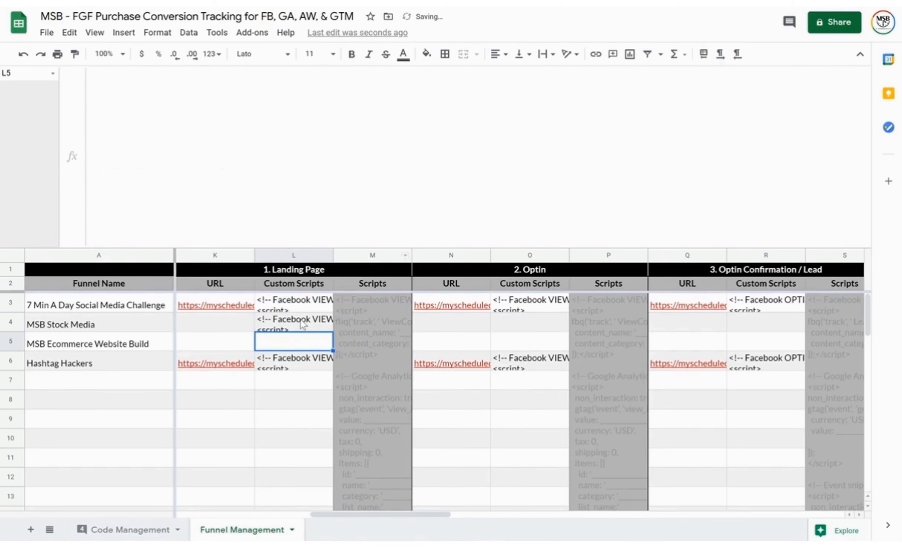
Select all of L4's finished script text and go to the challenge funnel in FG Funnels
{"action": "left_click", "coordinate": [302, 324]}
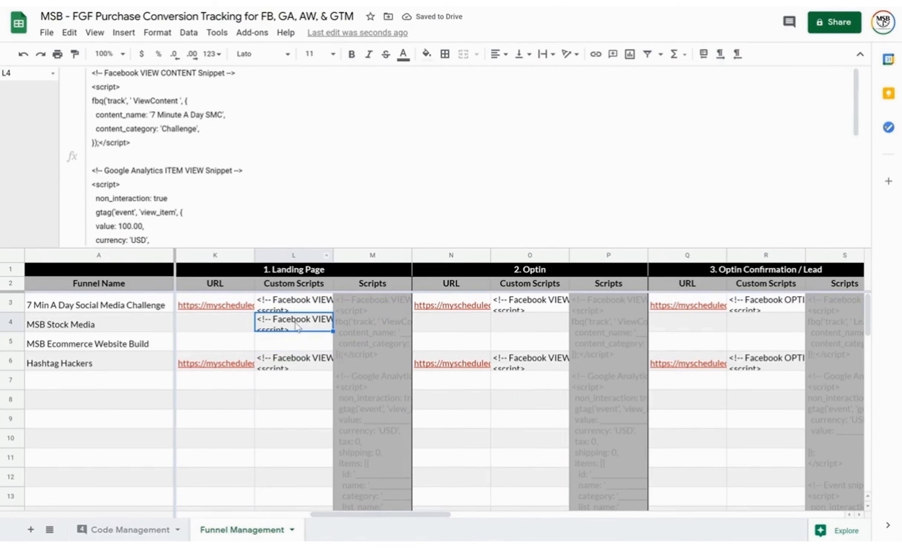
{"action": "left_click", "coordinate": [190, 180]}
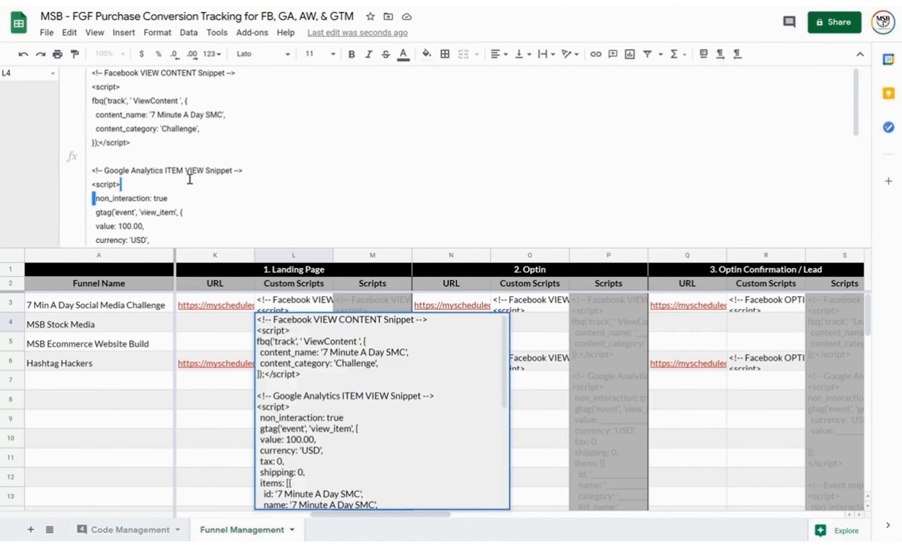
{"action": "key", "text": "ctrl+a"}
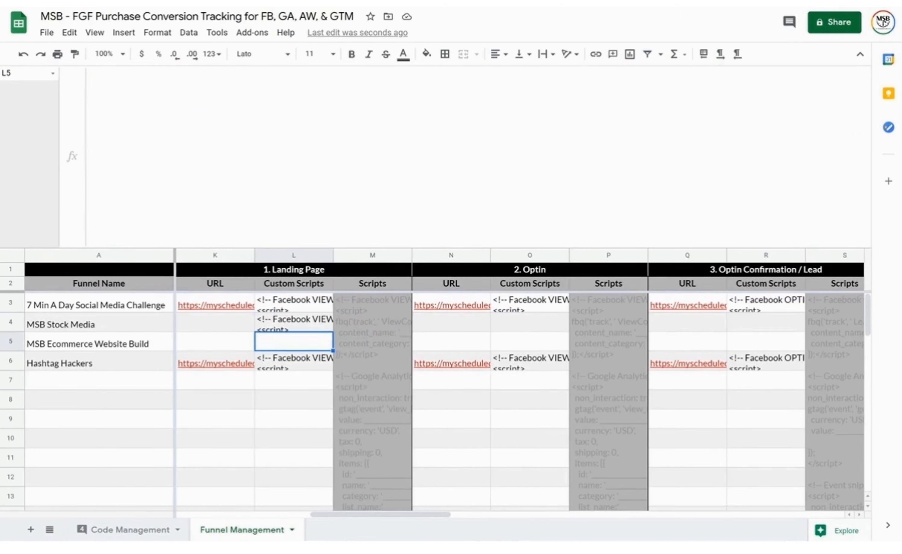
{"action": "key", "text": "ctrl+Tab"}
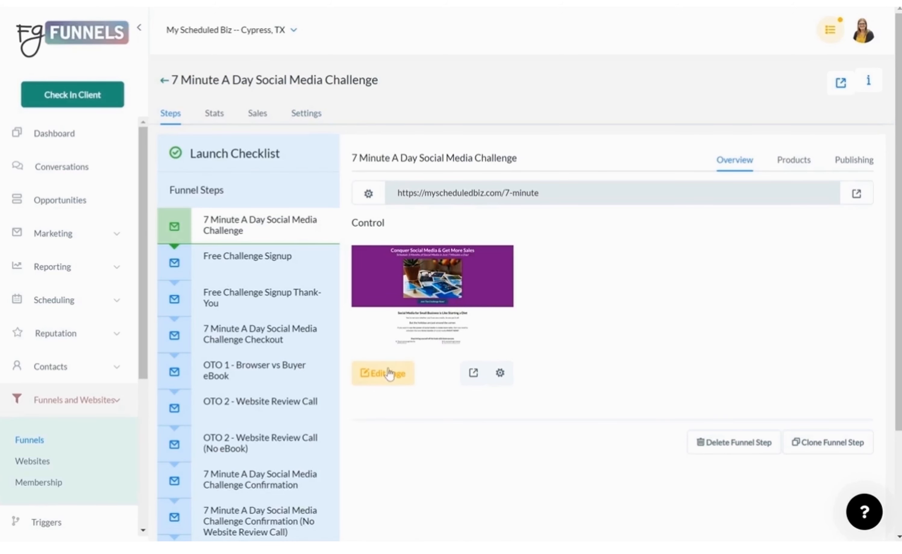
Open the challenge landing page's Tracking Code editor in the page builder
{"action": "left_click", "coordinate": [388, 374]}
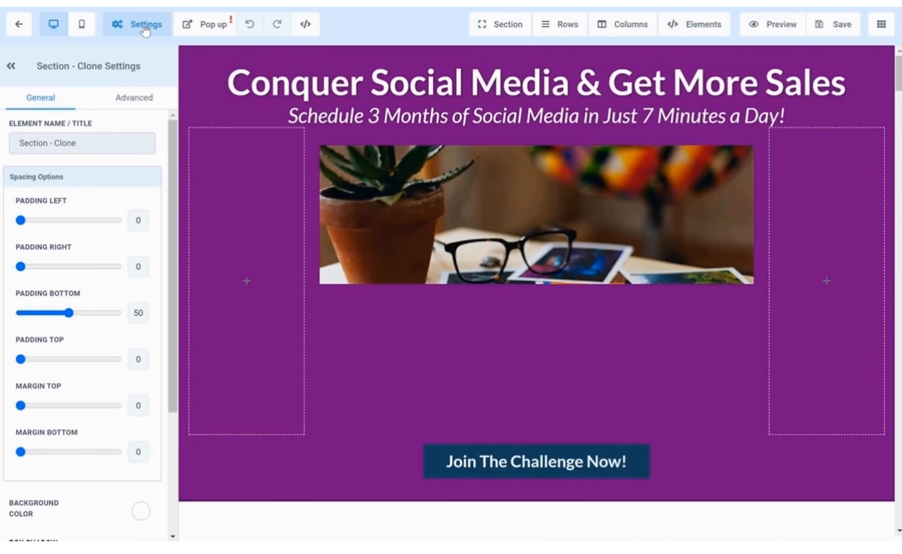
{"action": "left_click", "coordinate": [144, 25]}
{"action": "left_click", "coordinate": [159, 65]}
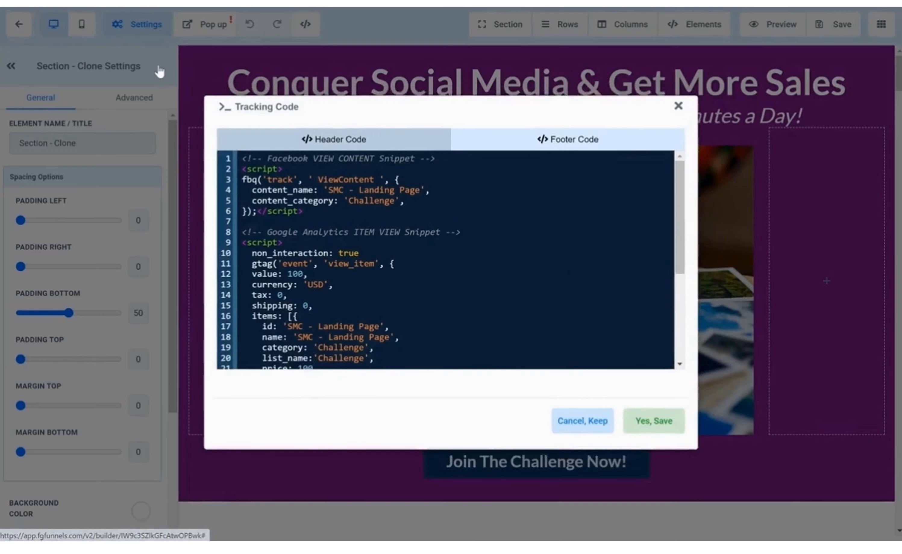
{"action": "left_click", "coordinate": [389, 237]}
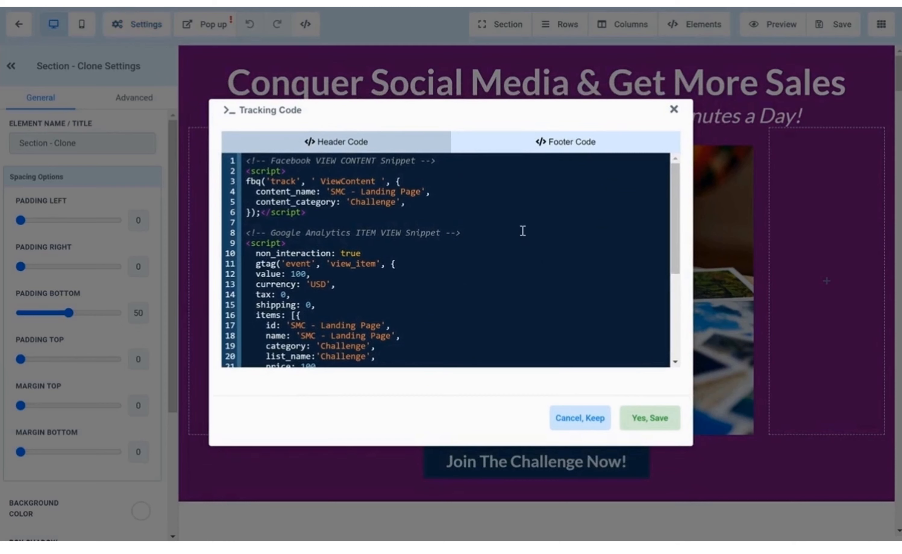
Leave the footer code empty, keep the header scripts, and save the tracking code and page
{"action": "left_click", "coordinate": [540, 146]}
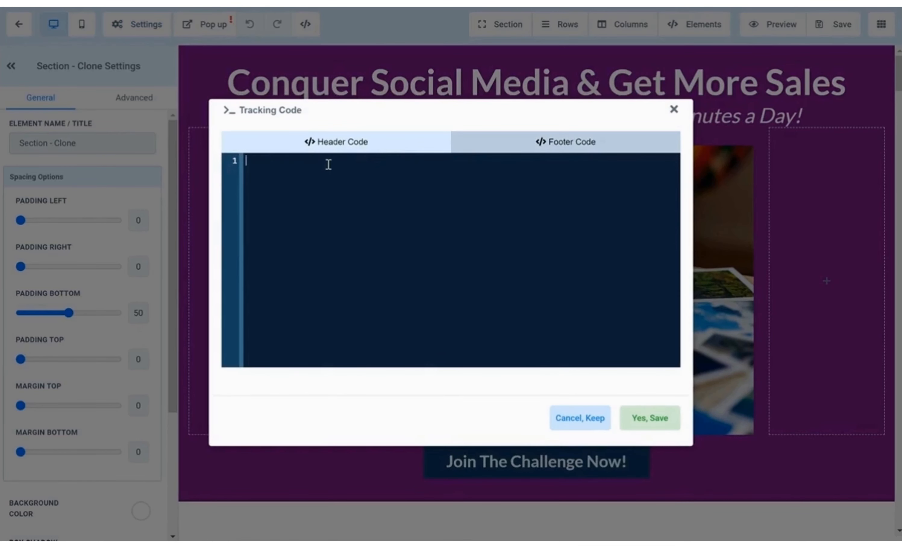
{"action": "key", "text": "ctrl+v"}
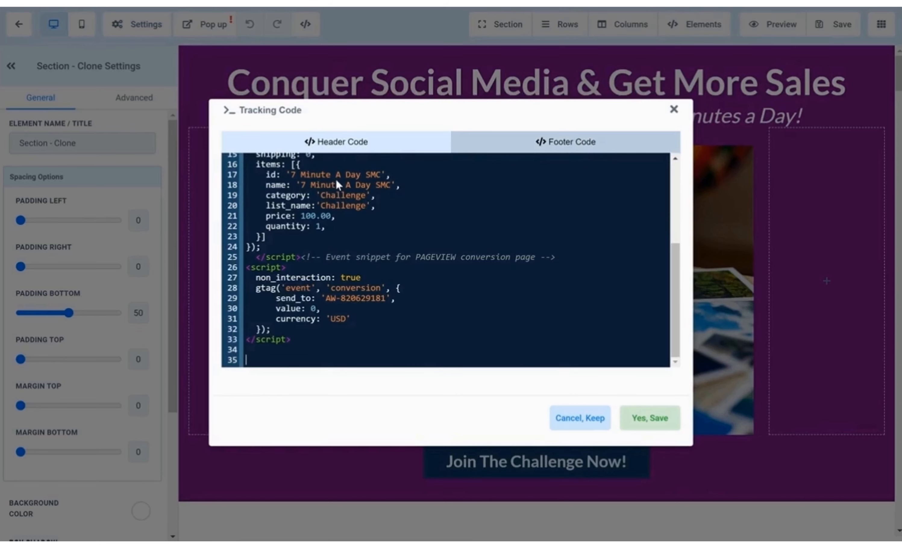
{"action": "key", "text": "ctrl+a"}
{"action": "key", "text": "BackSpace"}
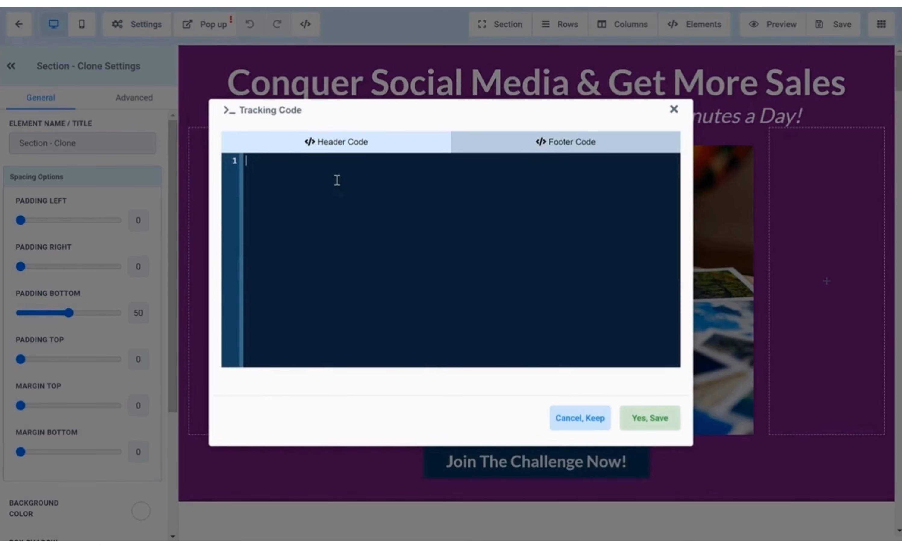
{"action": "left_click", "coordinate": [361, 140]}
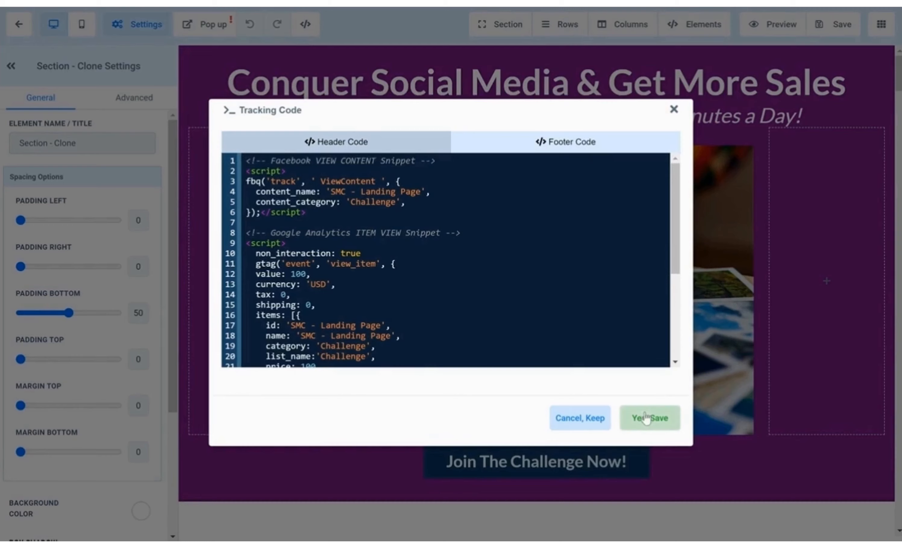
{"action": "left_click", "coordinate": [649, 418]}
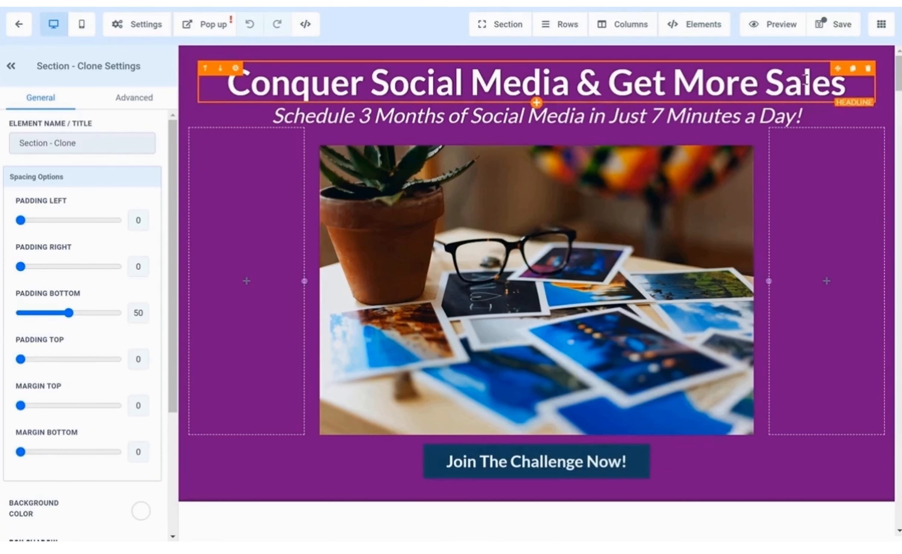
{"action": "left_click", "coordinate": [839, 26]}
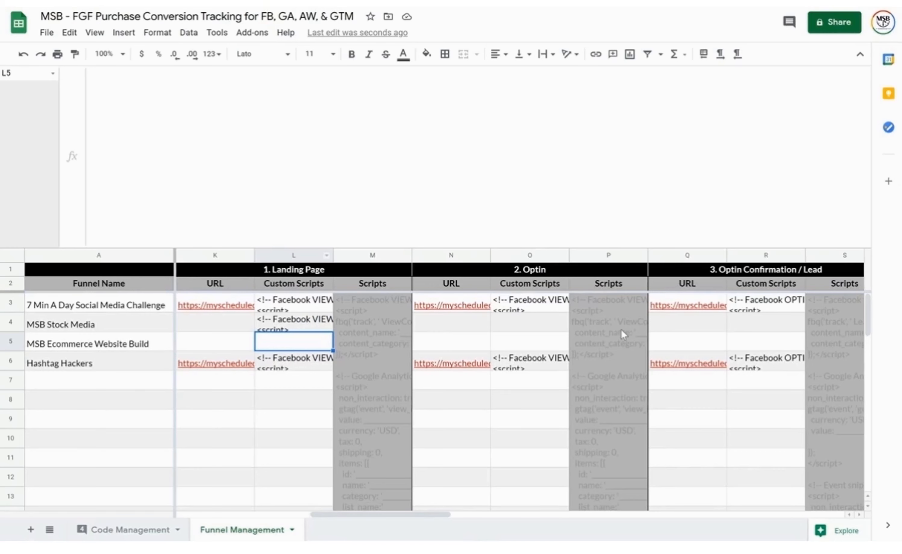
Copy the optin script template into MSB Stock Media's Optin custom script cell O4
{"action": "left_click", "coordinate": [624, 334]}
{"action": "left_click", "coordinate": [344, 130]}
{"action": "key", "text": "ctrl+a"}
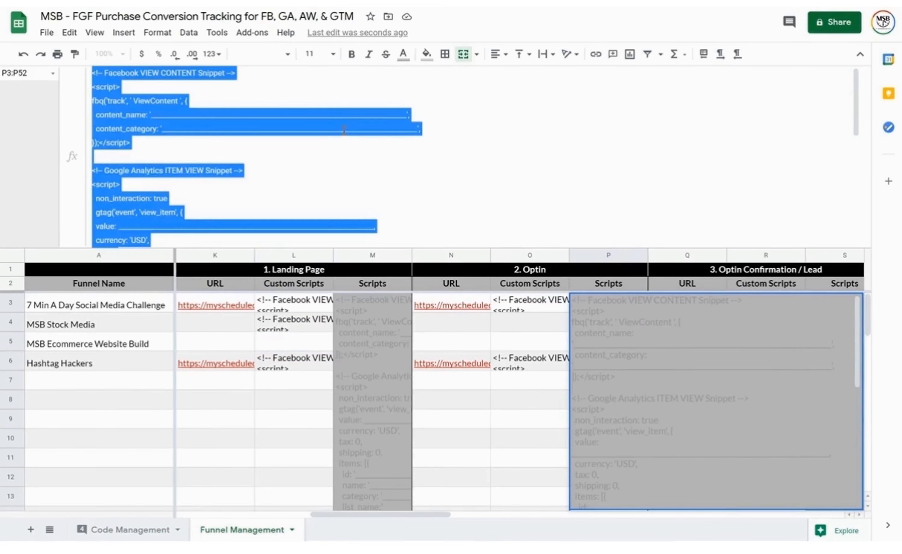
{"action": "left_click", "coordinate": [522, 329]}
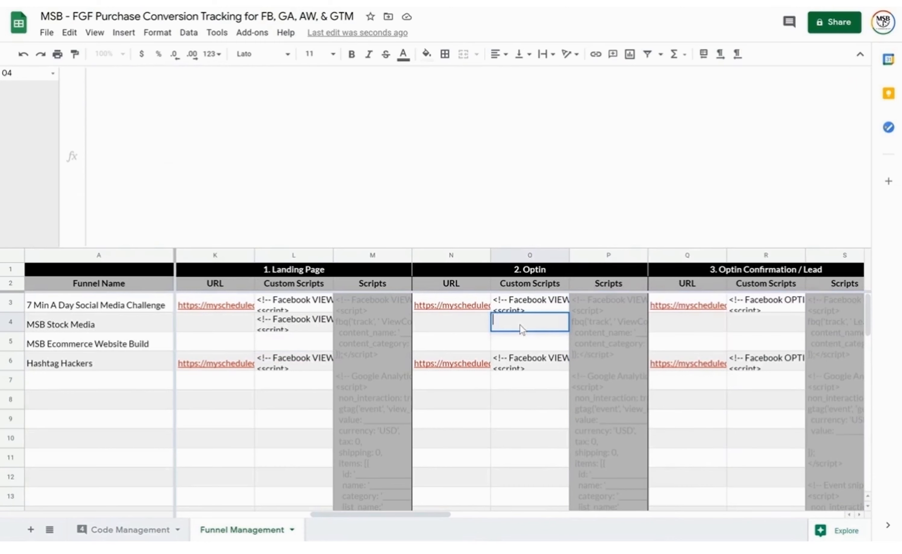
{"action": "left_click", "coordinate": [426, 146]}
{"action": "key", "text": "ctrl+v"}
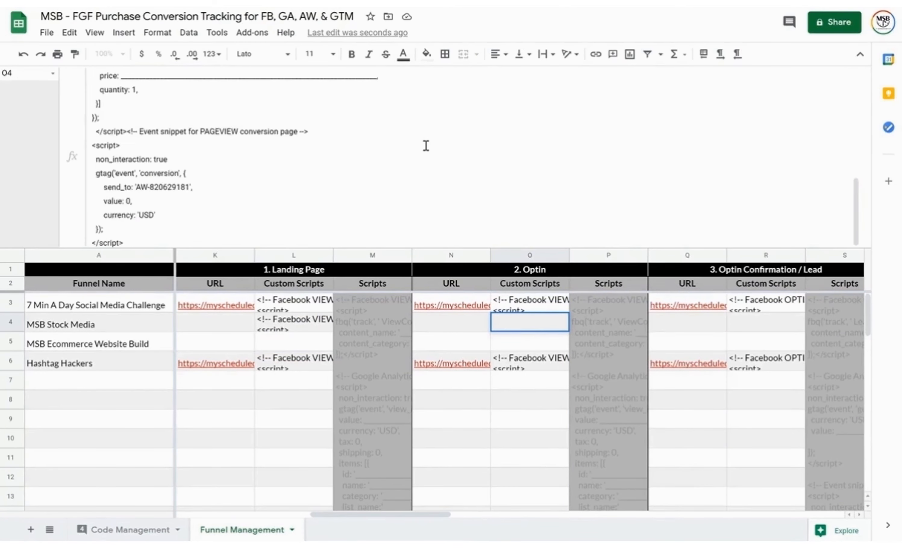
{"action": "scroll", "coordinate": [370, 124], "scroll_direction": "up", "scroll_amount": 10}
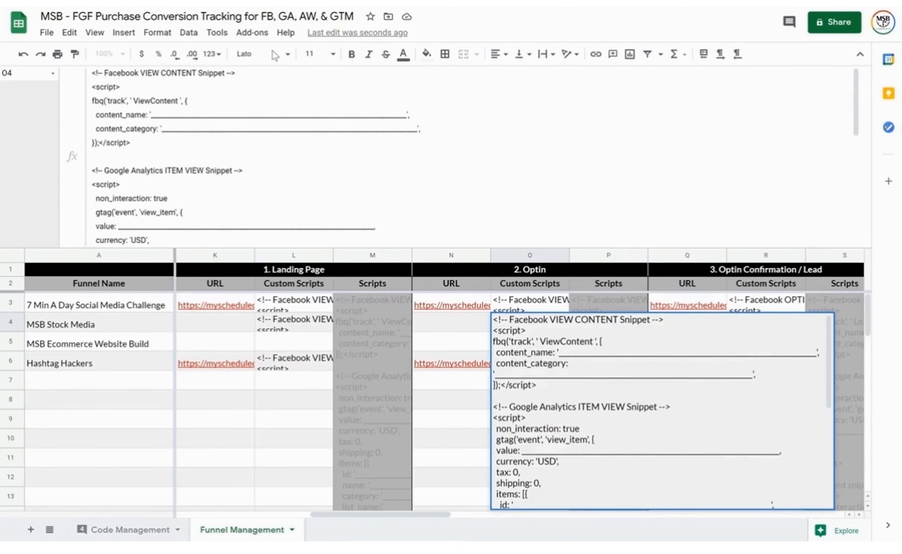
{"action": "left_click", "coordinate": [459, 364]}
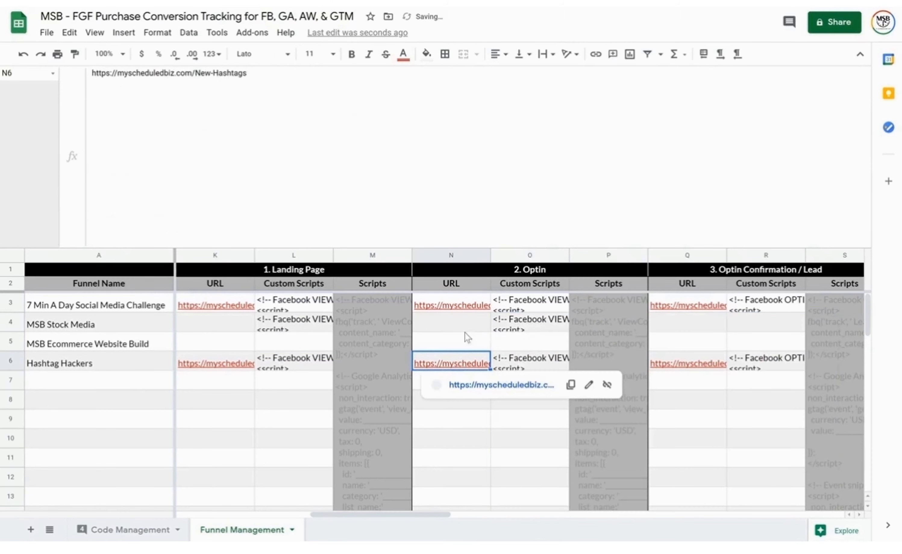
{"action": "left_click", "coordinate": [545, 320]}
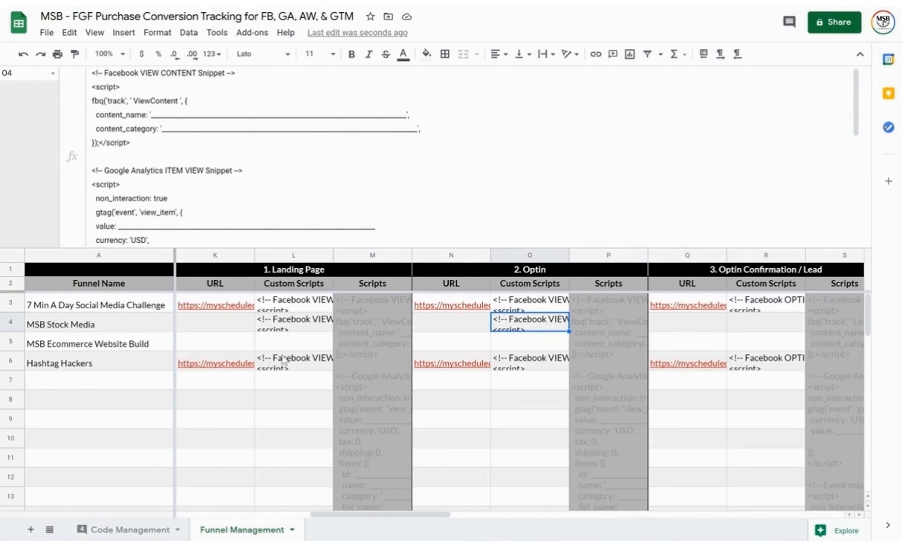
Set content_name, id and name in O4's script to 'FREE -SMC - Optin'
{"action": "left_click_drag", "start_coordinate": [406, 114], "coordinate": [162, 111]}
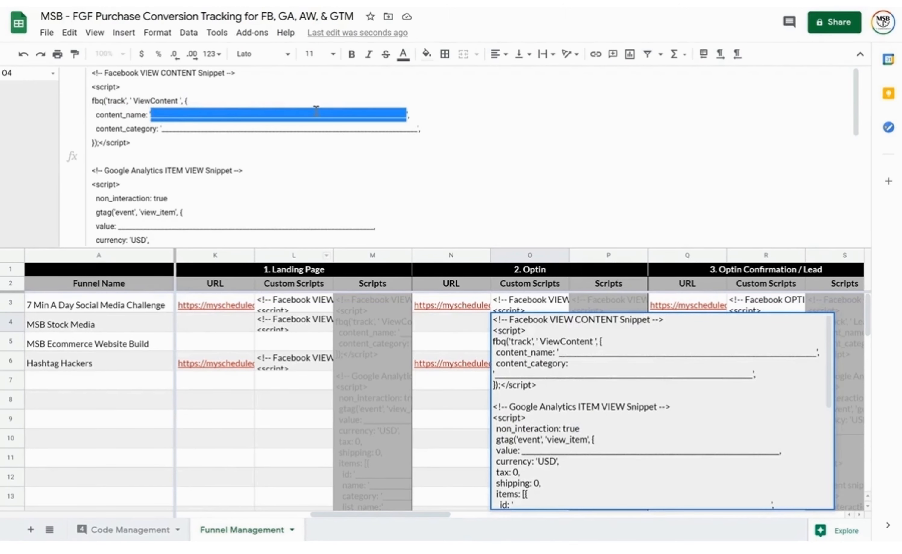
{"action": "type", "text": "FREE -"}
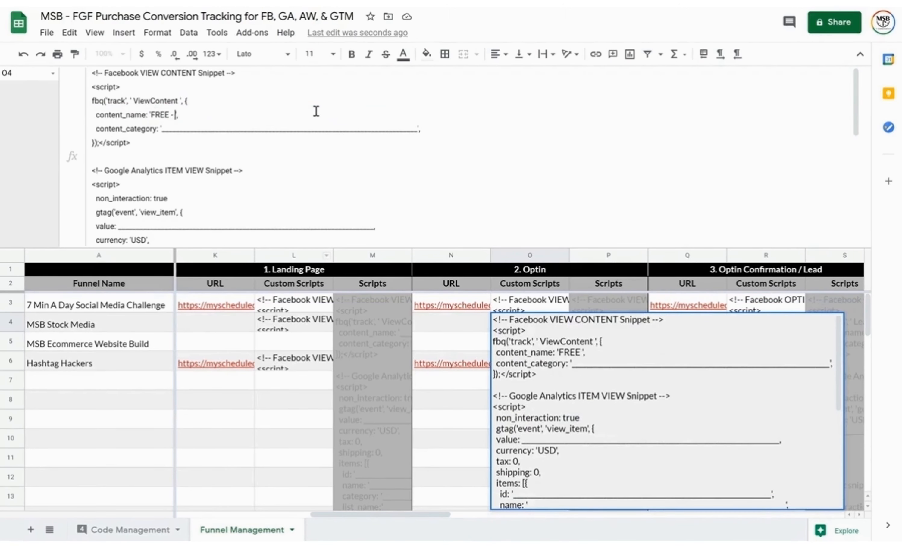
{"action": "type", "text": "SMC - Optin"}
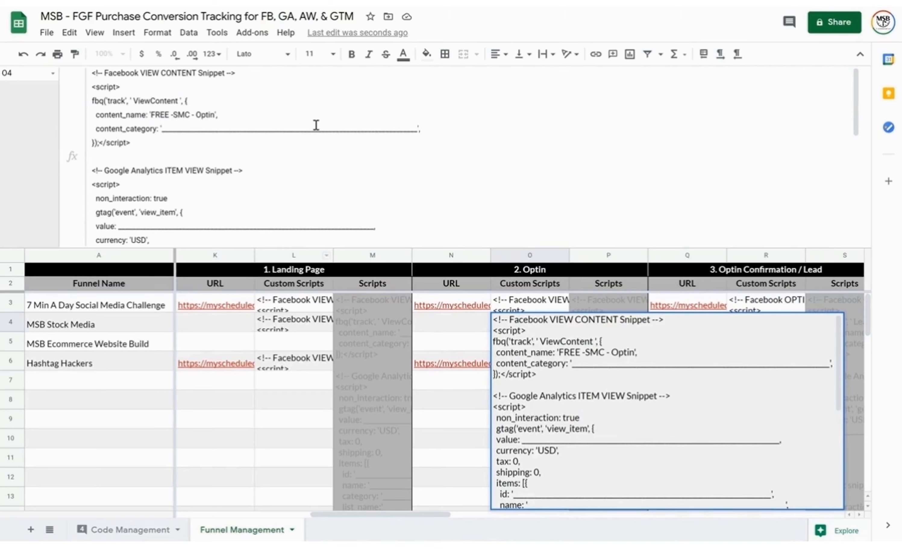
{"action": "key", "text": "ctrl+shift+Left"}
{"action": "key", "text": "ctrl+shift+Left"}
{"action": "key", "text": "ctrl+shift+Left"}
{"action": "key", "text": "ctrl+shift+Left"}
{"action": "key", "text": "ctrl+shift+Left"}
{"action": "key", "text": "ctrl+c"}
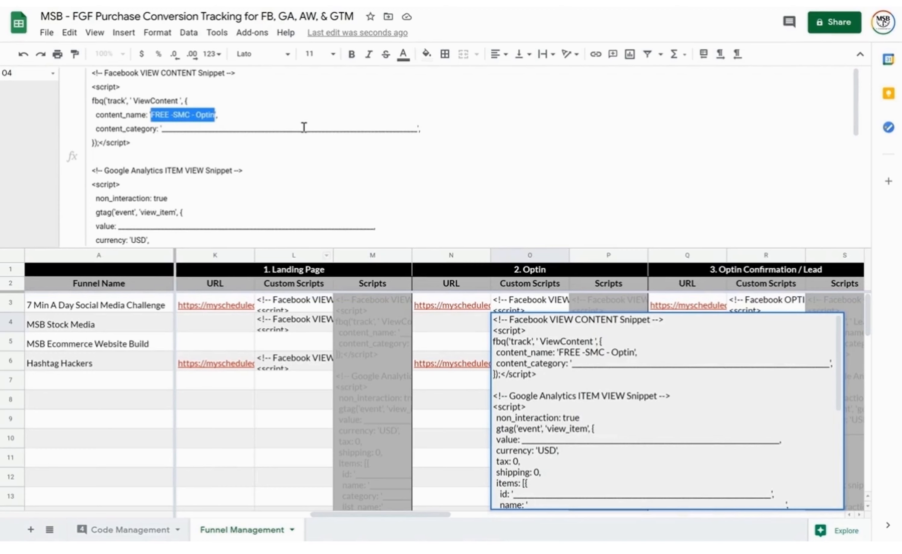
{"action": "scroll", "coordinate": [306, 149], "scroll_direction": "down", "scroll_amount": 5}
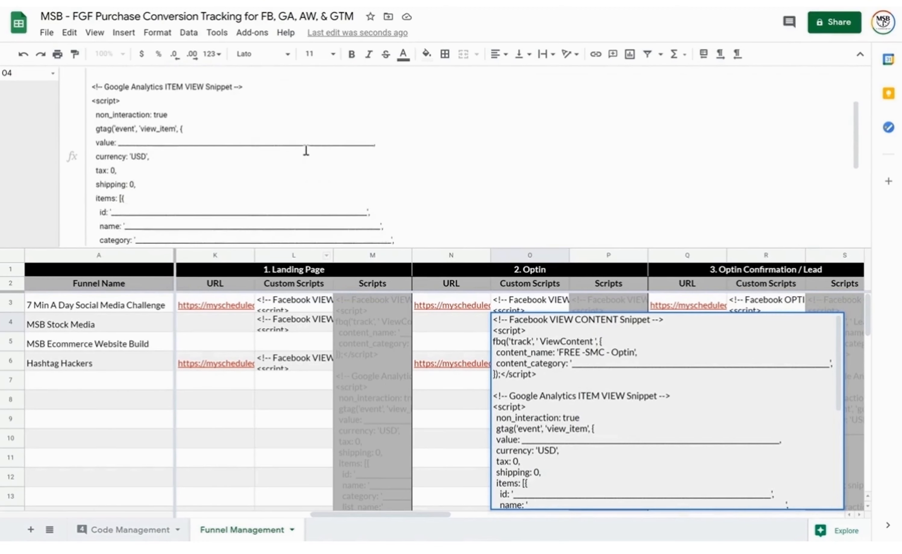
{"action": "left_click_drag", "start_coordinate": [366, 130], "coordinate": [112, 130]}
{"action": "key", "text": "ctrl+v"}
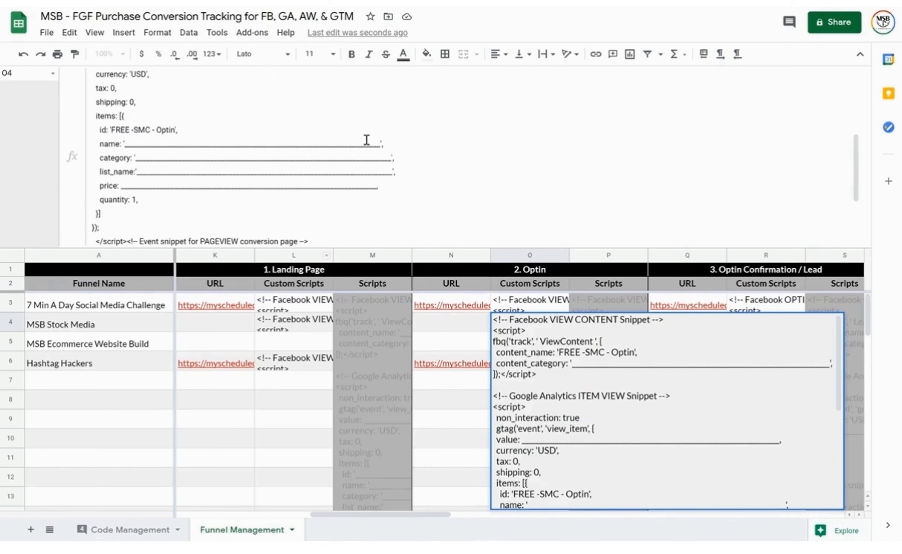
{"action": "left_click_drag", "start_coordinate": [380, 144], "coordinate": [125, 143]}
{"action": "key", "text": "ctrl+v"}
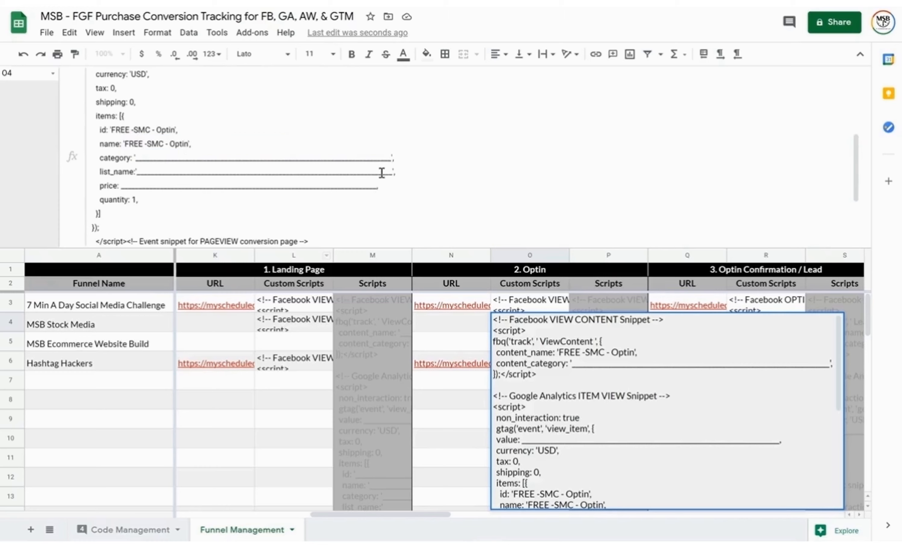
Fill the category, list_name and content_category blanks with 'Optin'
{"action": "left_click_drag", "start_coordinate": [391, 157], "coordinate": [135, 158]}
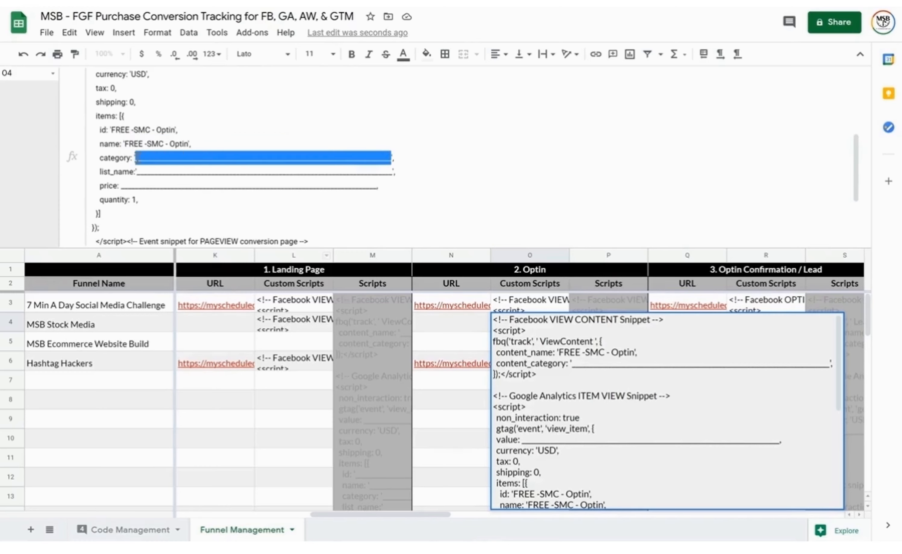
{"action": "type", "text": "Optin"}
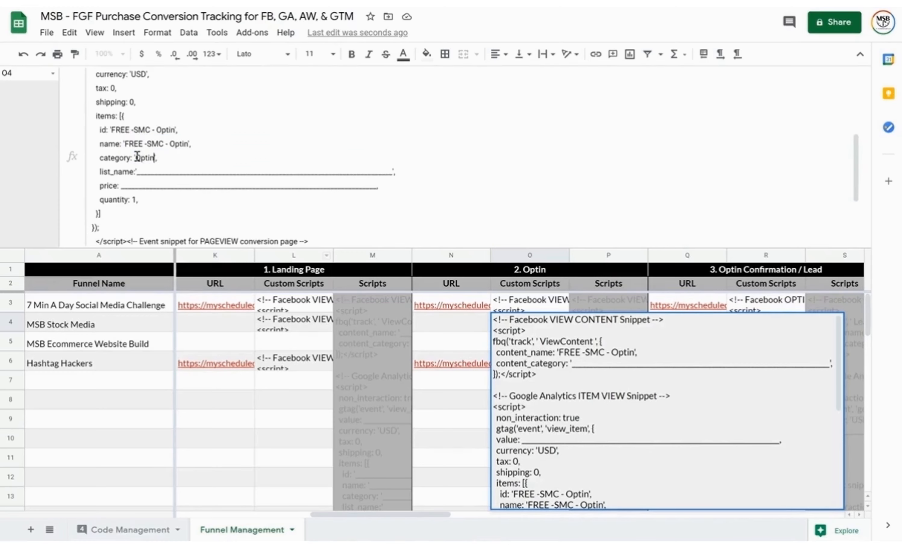
{"action": "double_click", "coordinate": [140, 158]}
{"action": "key", "text": "ctrl+c"}
{"action": "left_click_drag", "start_coordinate": [393, 171], "coordinate": [137, 171]}
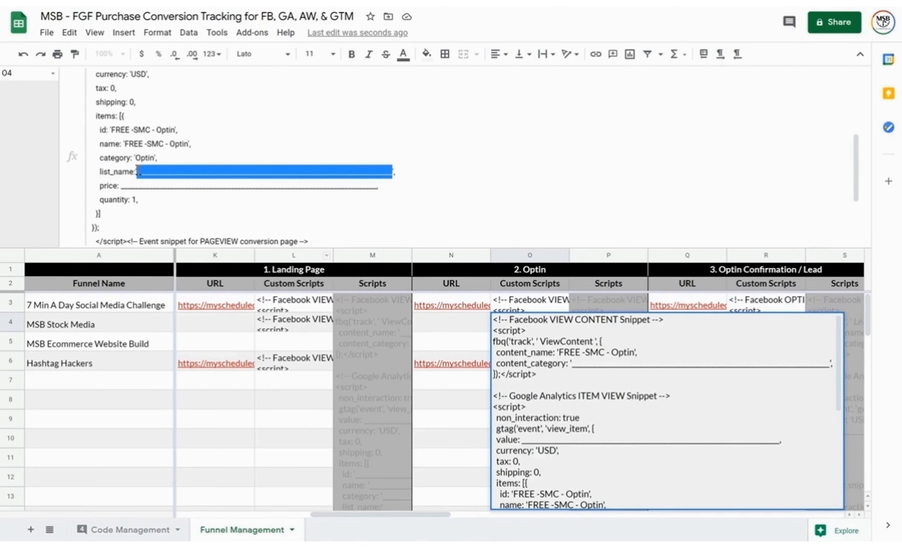
{"action": "key", "text": "ctrl+v"}
{"action": "scroll", "coordinate": [334, 137], "scroll_direction": "up", "scroll_amount": 5}
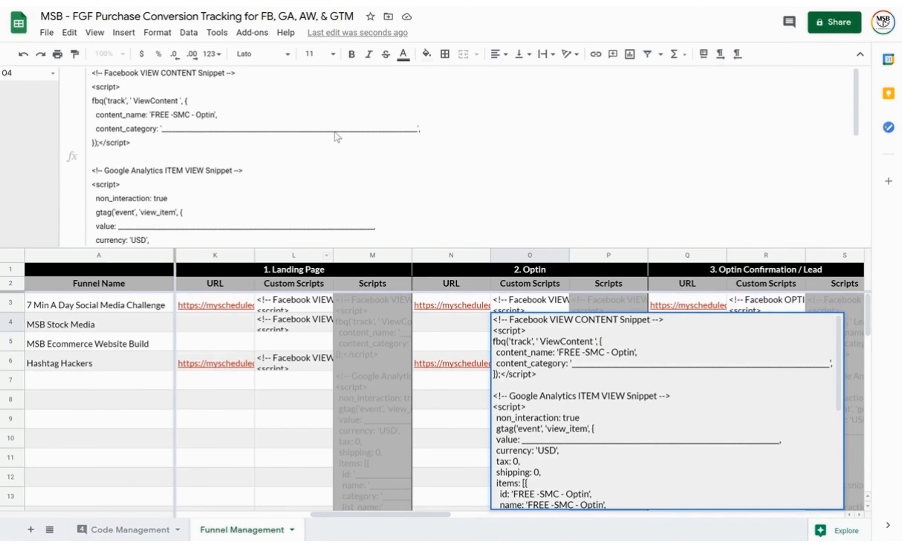
{"action": "left_click_drag", "start_coordinate": [417, 128], "coordinate": [162, 125]}
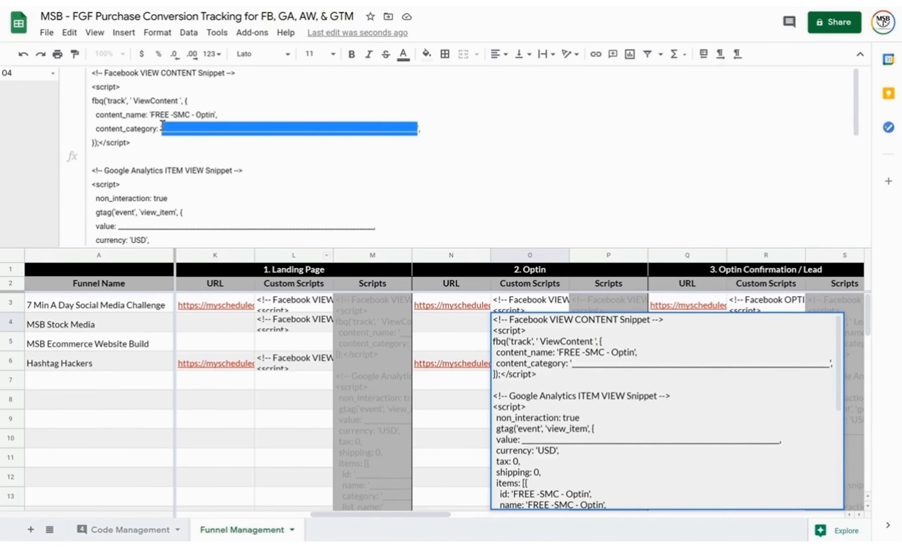
{"action": "key", "text": "ctrl+v"}
Set the value and price to 0 and commit the Optin script
{"action": "scroll", "coordinate": [250, 147], "scroll_direction": "down", "scroll_amount": 3}
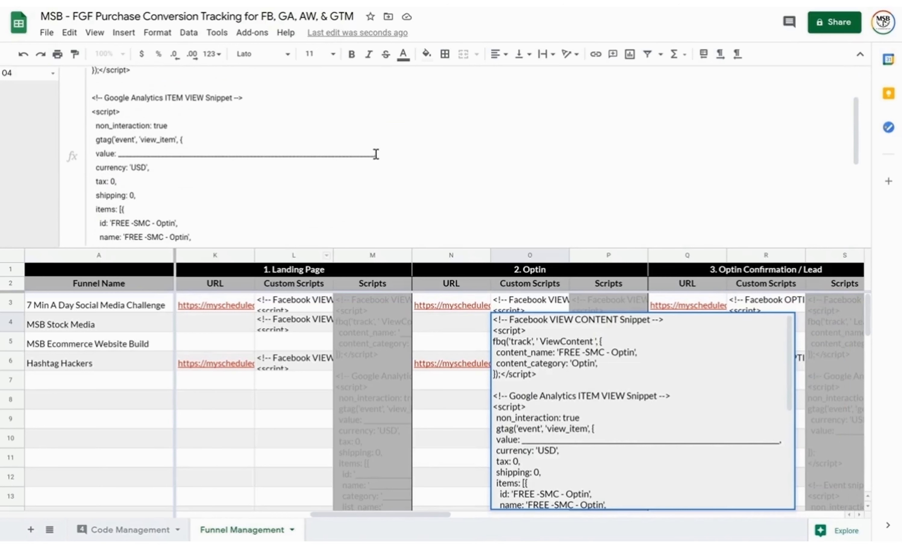
{"action": "double_click", "coordinate": [374, 154]}
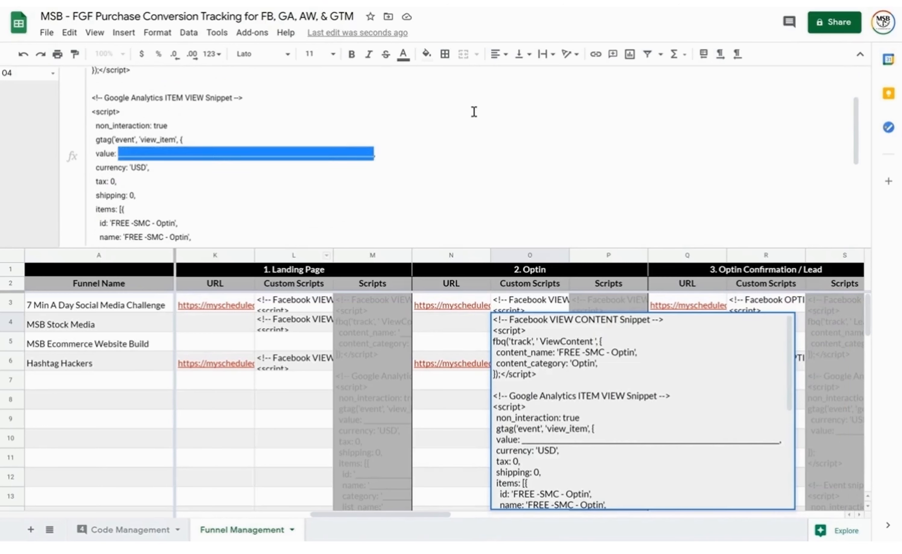
{"action": "type", "text": "0,"}
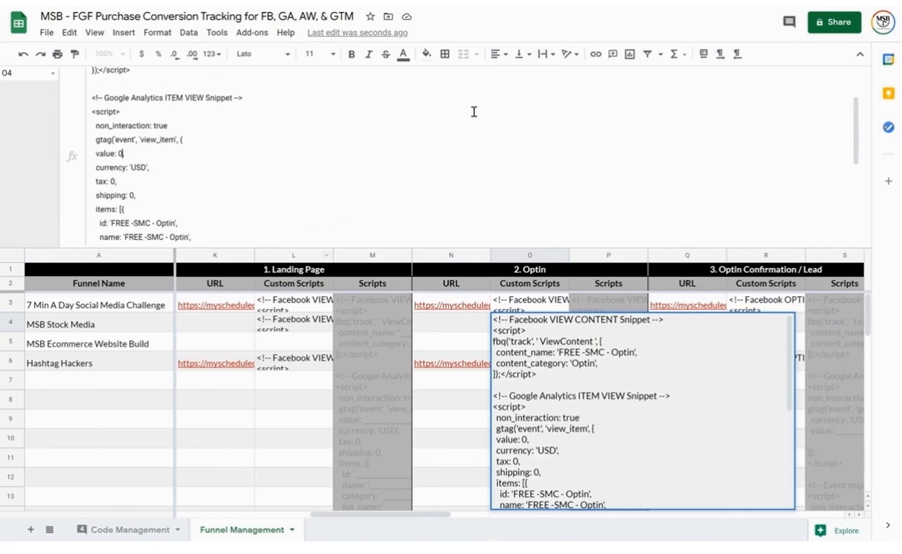
{"action": "scroll", "coordinate": [474, 112], "scroll_direction": "down", "scroll_amount": 5}
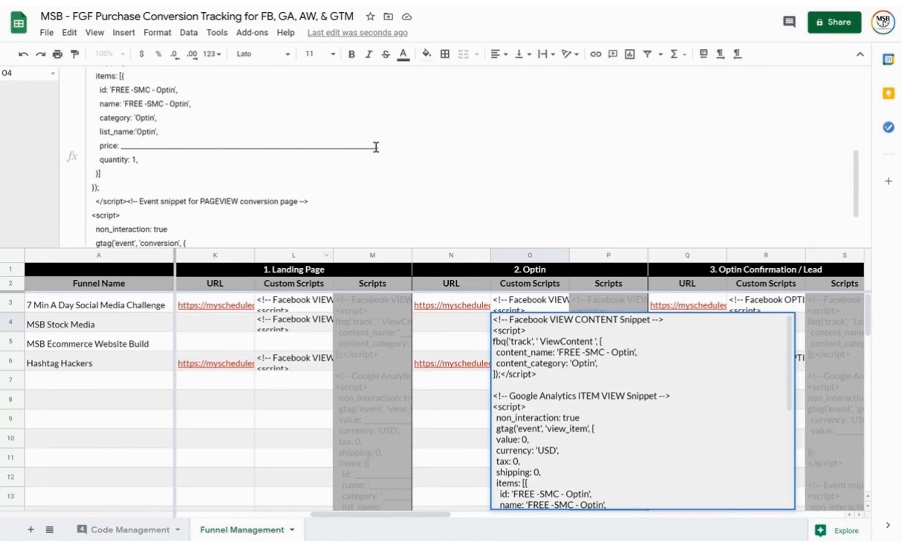
{"action": "double_click", "coordinate": [375, 147]}
{"action": "type", "text": "0"}
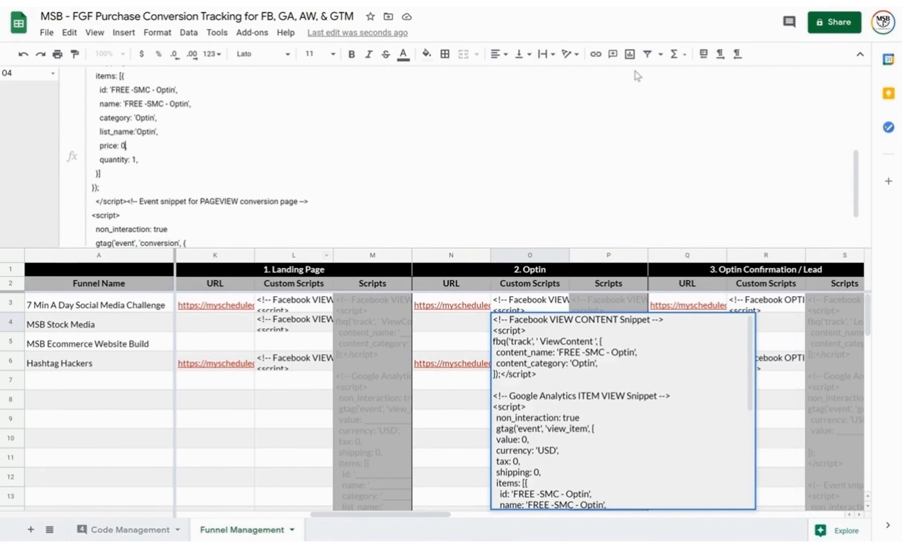
{"action": "scroll", "coordinate": [528, 181], "scroll_direction": "down", "scroll_amount": 2}
{"action": "scroll", "coordinate": [530, 181], "scroll_direction": "up", "scroll_amount": 10}
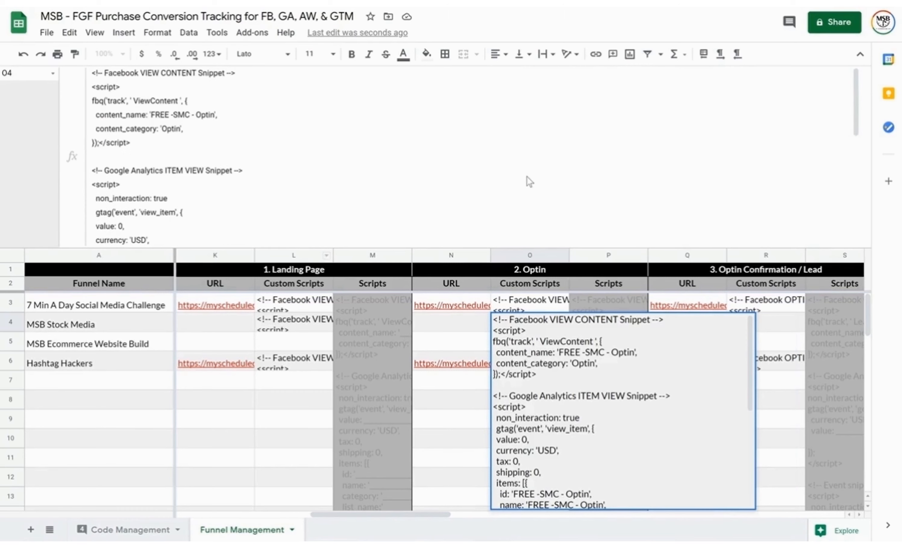
{"action": "key", "text": "Tab"}
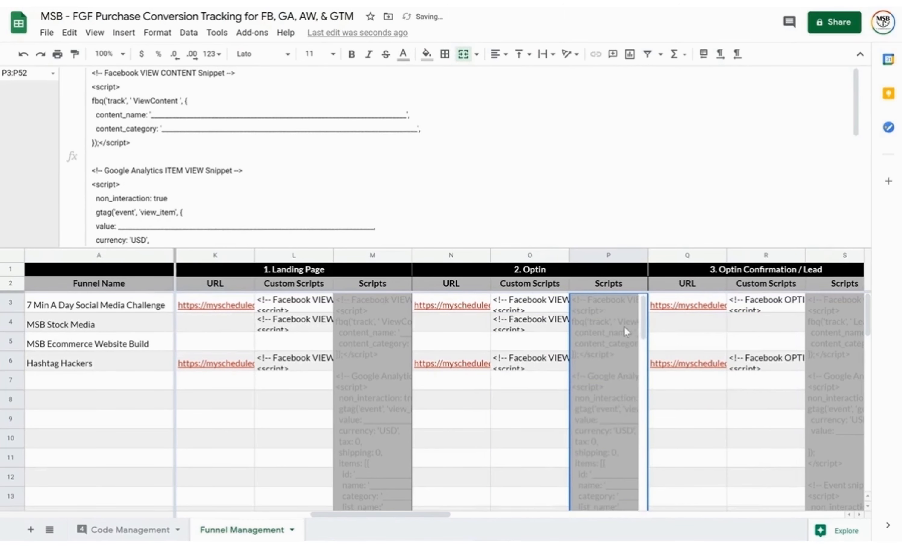
Scroll through the S3 Optin Confirmation / Lead template, highlighting its Analytics generate_lead snippet
{"action": "left_click", "coordinate": [833, 321]}
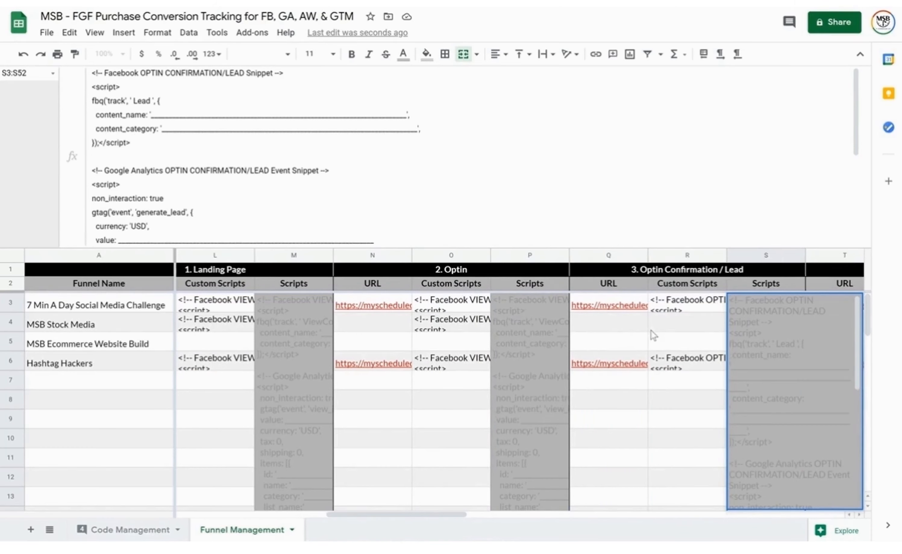
{"action": "left_click", "coordinate": [375, 127]}
{"action": "scroll", "coordinate": [271, 159], "scroll_direction": "down", "scroll_amount": 3}
{"action": "scroll", "coordinate": [239, 109], "scroll_direction": "down", "scroll_amount": 2}
{"action": "scroll", "coordinate": [240, 109], "scroll_direction": "up", "scroll_amount": 3}
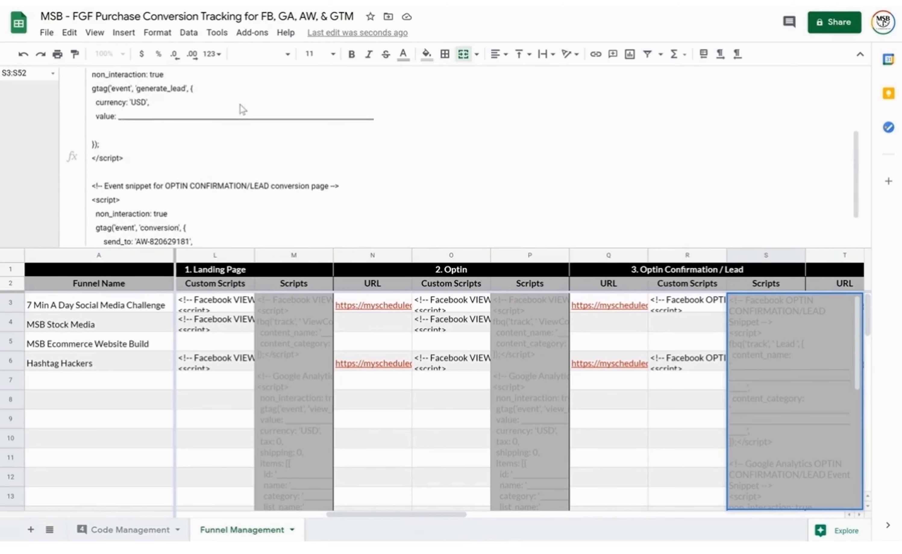
{"action": "scroll", "coordinate": [236, 155], "scroll_direction": "up", "scroll_amount": 3}
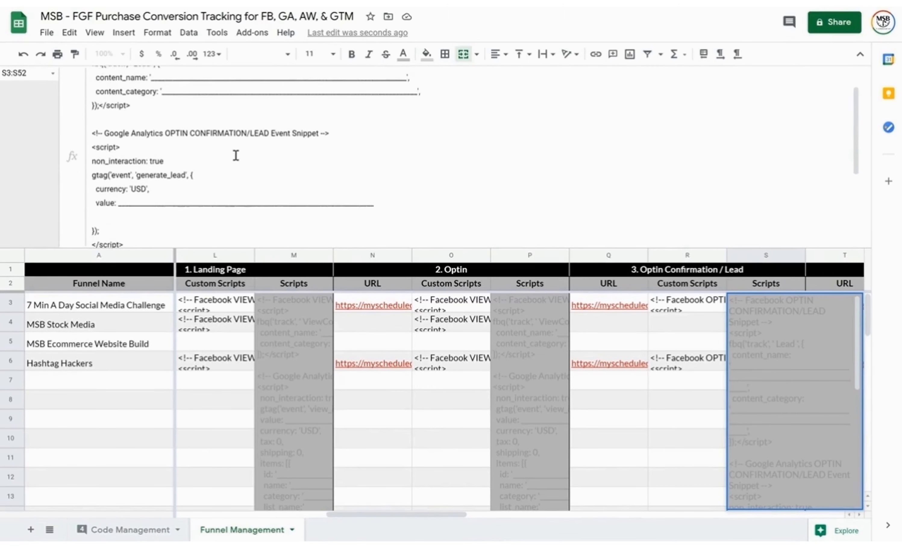
{"action": "left_click_drag", "start_coordinate": [391, 203], "coordinate": [81, 140]}
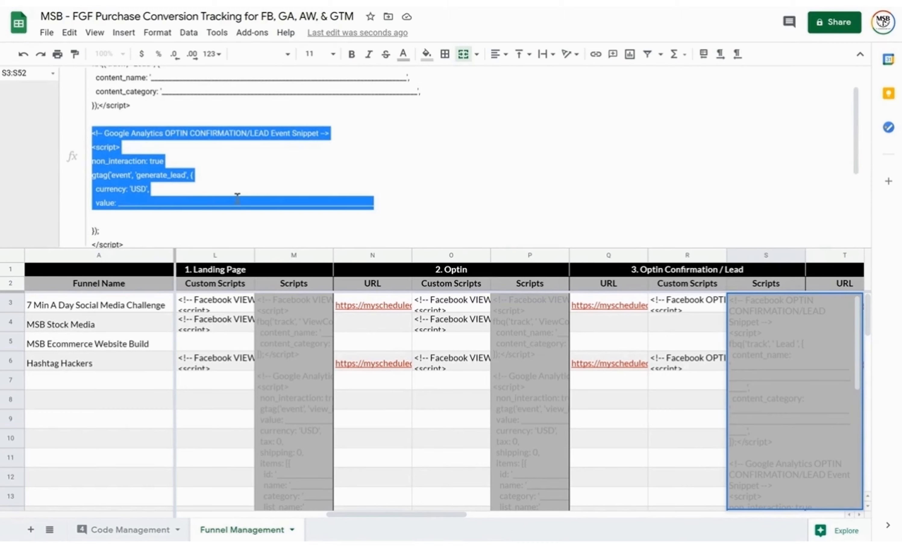
{"action": "scroll", "coordinate": [264, 200], "scroll_direction": "down", "scroll_amount": 2}
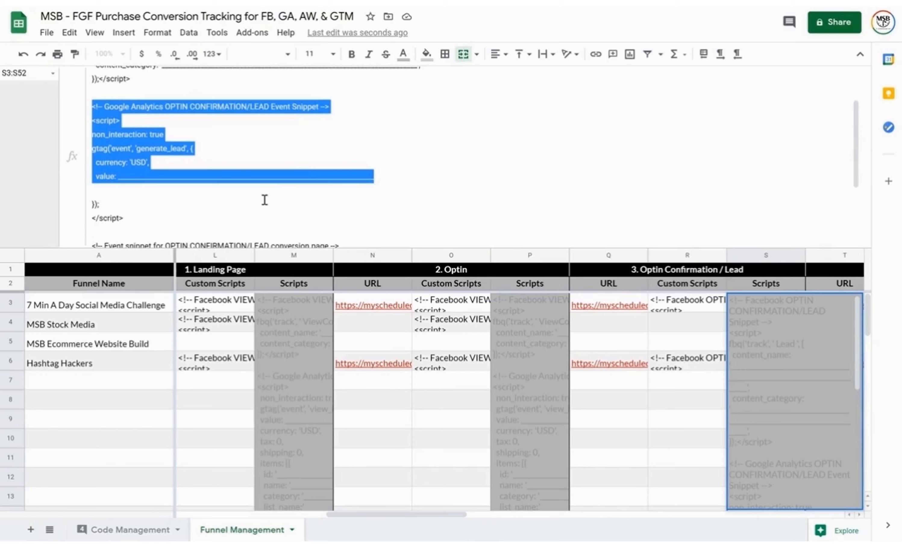
{"action": "scroll", "coordinate": [295, 161], "scroll_direction": "up", "scroll_amount": 3}
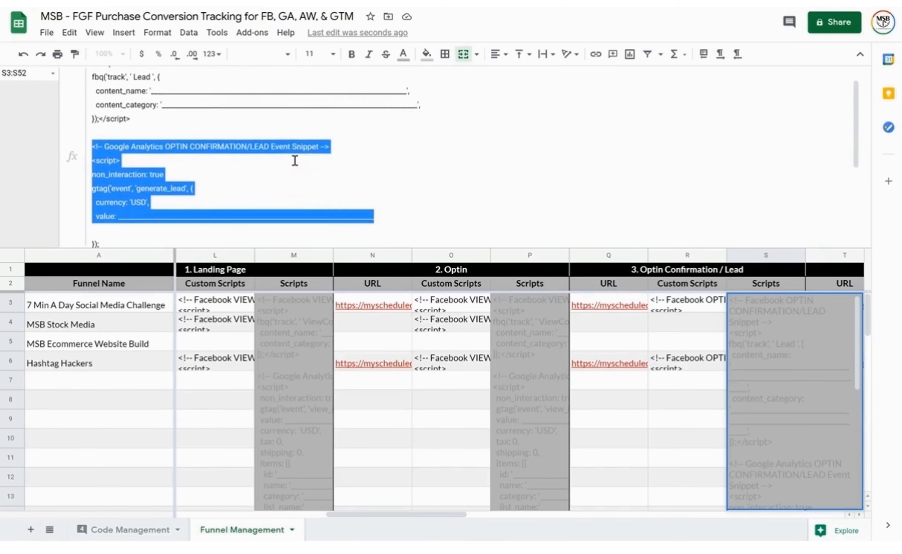
{"action": "scroll", "coordinate": [295, 161], "scroll_direction": "up", "scroll_amount": 1}
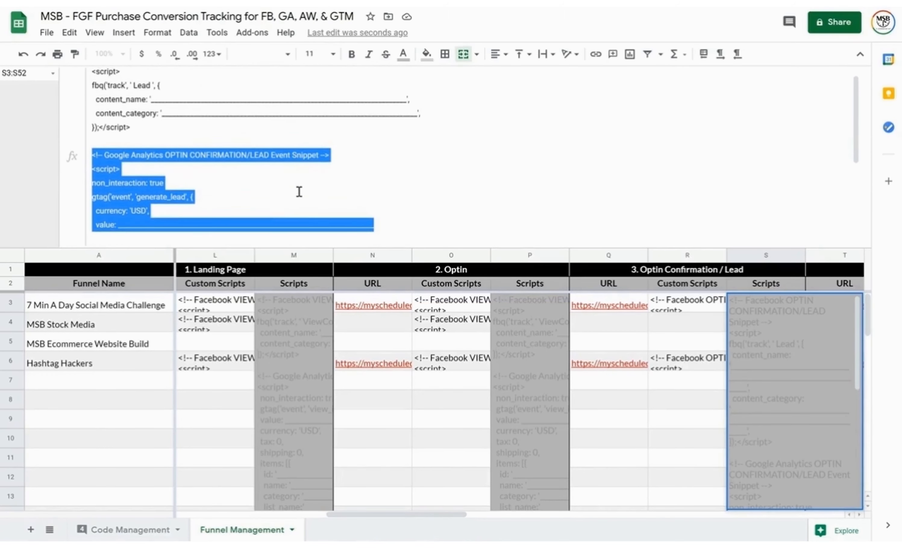
{"action": "scroll", "coordinate": [298, 191], "scroll_direction": "up", "scroll_amount": 1}
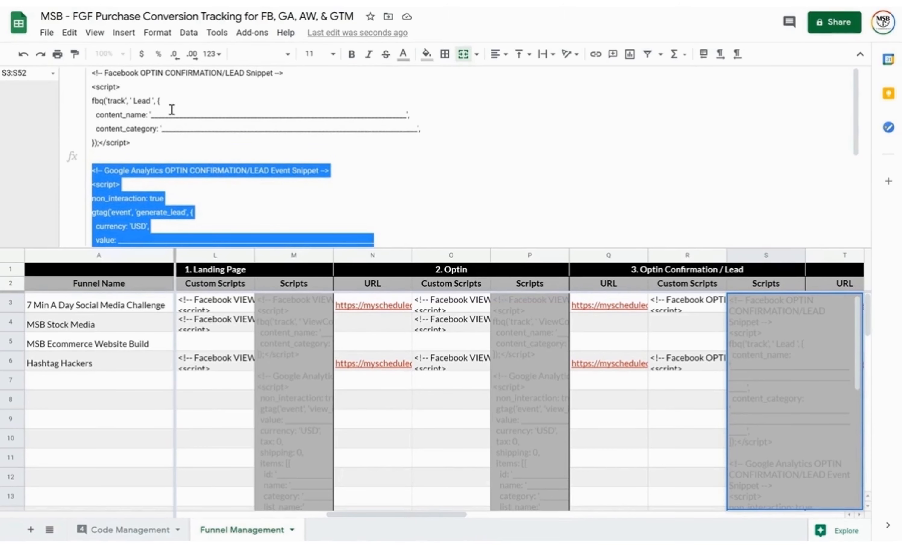
Review the Initiate Checkout template script in V3, then move on toward the OTO 1 scripts
{"action": "left_click", "coordinate": [474, 203]}
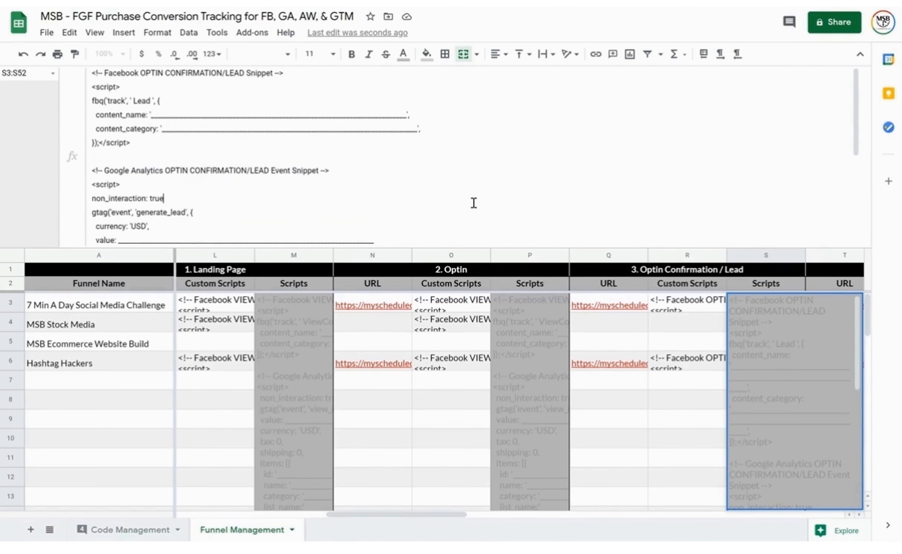
{"action": "key", "text": "Tab"}
{"action": "key", "text": "Tab"}
{"action": "key", "text": "Tab"}
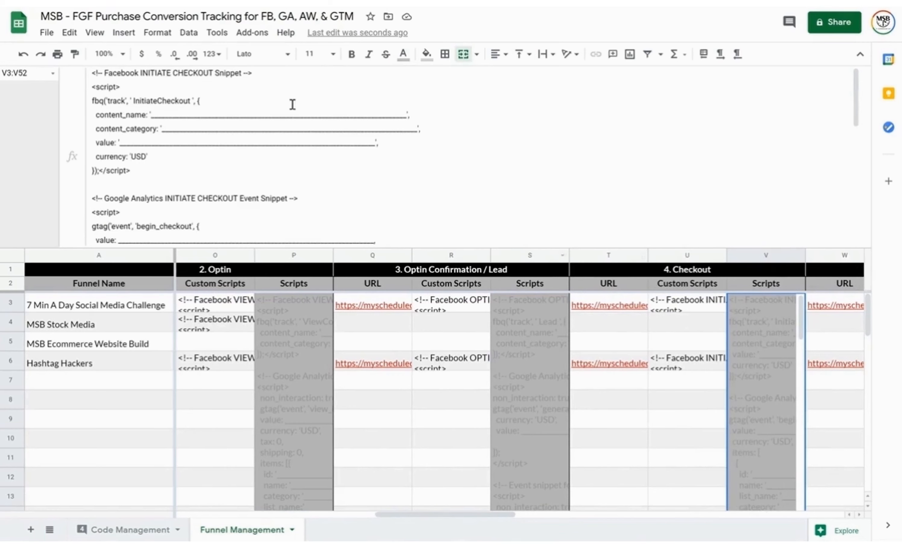
{"action": "left_click_drag", "start_coordinate": [215, 73], "coordinate": [140, 73]}
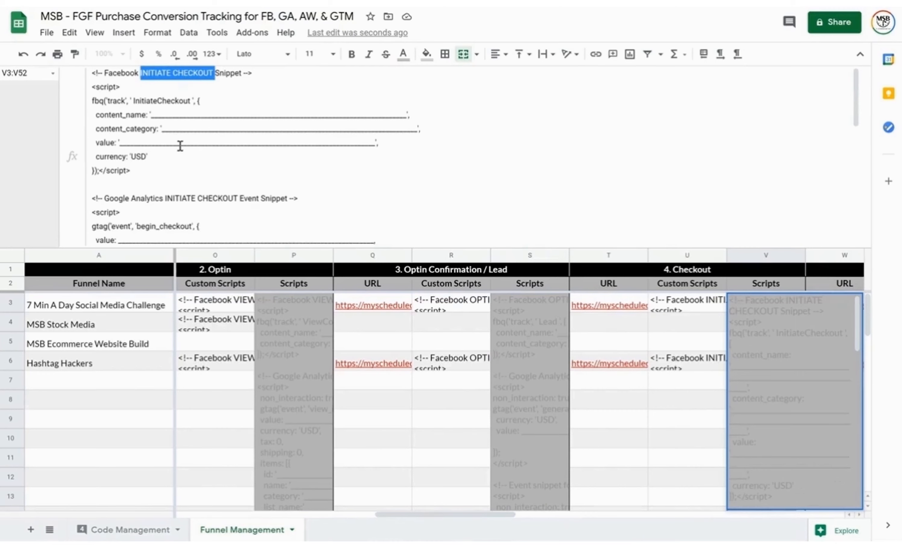
{"action": "scroll", "coordinate": [235, 164], "scroll_direction": "down", "scroll_amount": 3}
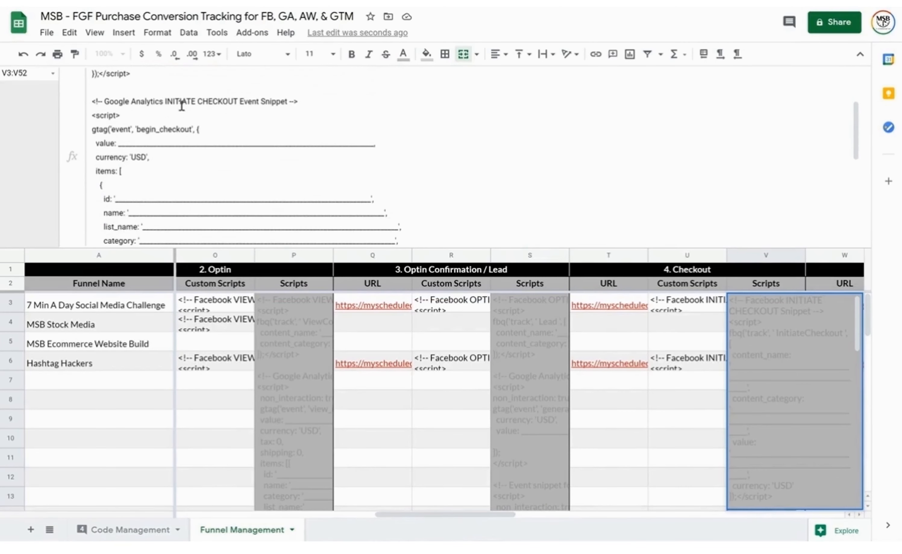
{"action": "scroll", "coordinate": [217, 196], "scroll_direction": "down", "scroll_amount": 8}
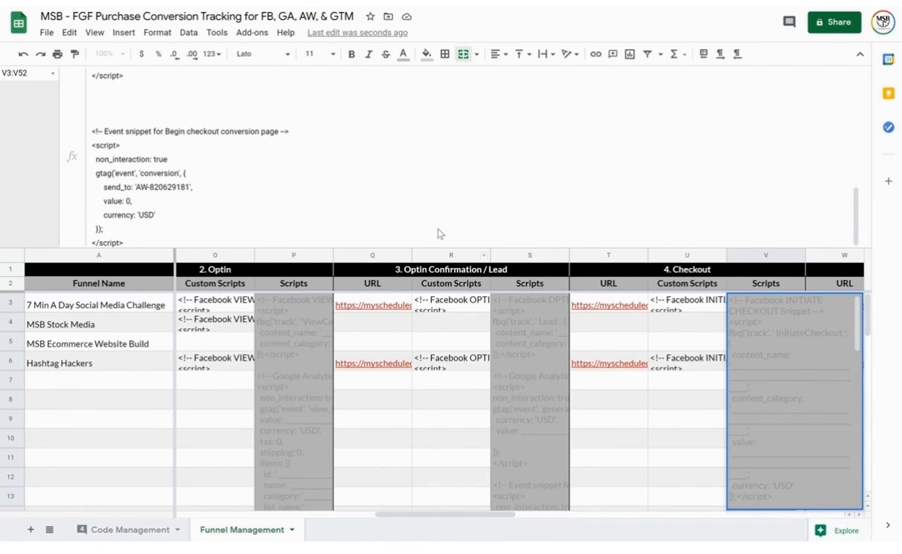
{"action": "key", "text": "Right"}
{"action": "key", "text": "Right"}
{"action": "key", "text": "Right"}
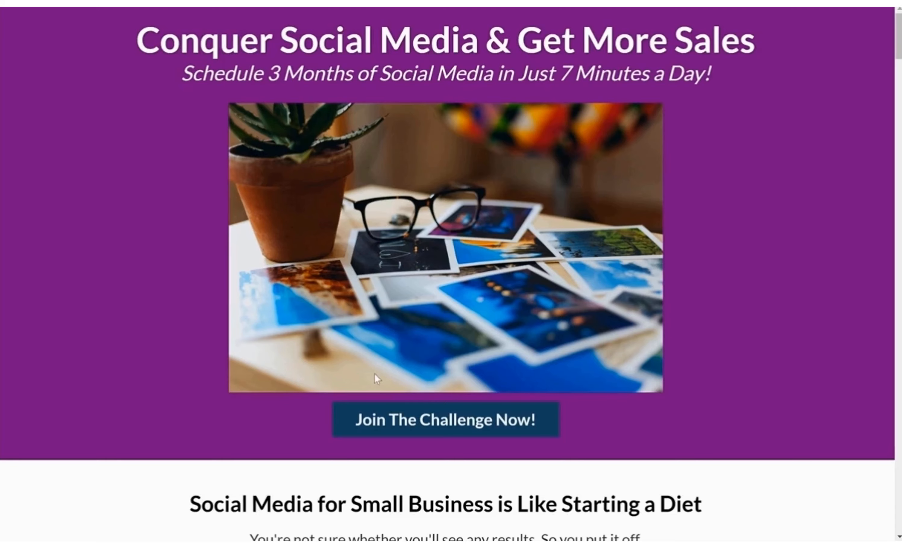
Scroll the live challenge landing page down to the FREE versus Paid Challenge comparison
{"action": "scroll", "coordinate": [374, 371], "scroll_direction": "down", "scroll_amount": 20}
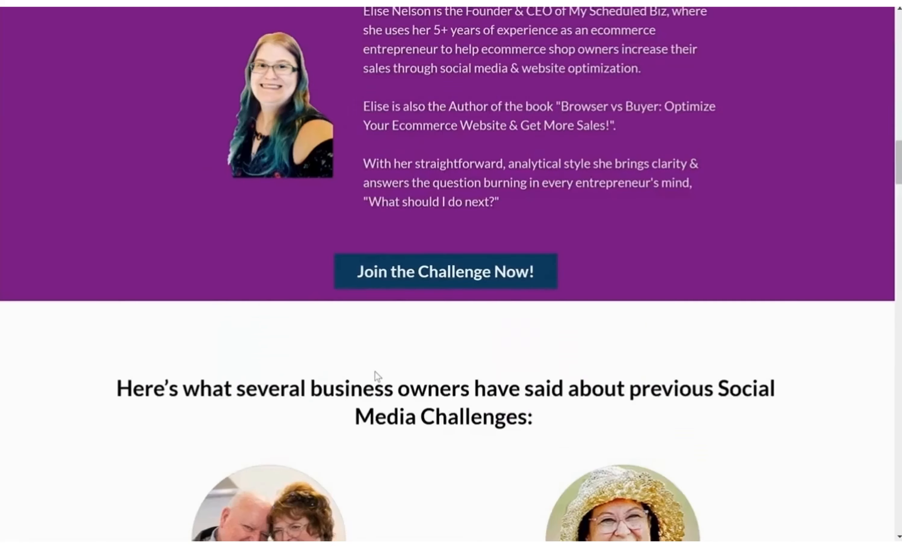
{"action": "scroll", "coordinate": [375, 371], "scroll_direction": "down", "scroll_amount": 15}
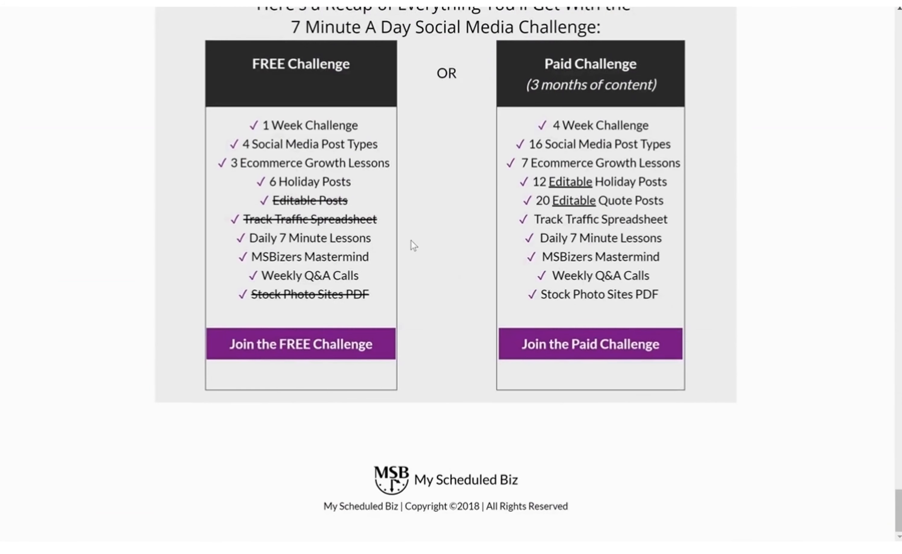
{"action": "scroll", "coordinate": [411, 239], "scroll_direction": "up", "scroll_amount": 3}
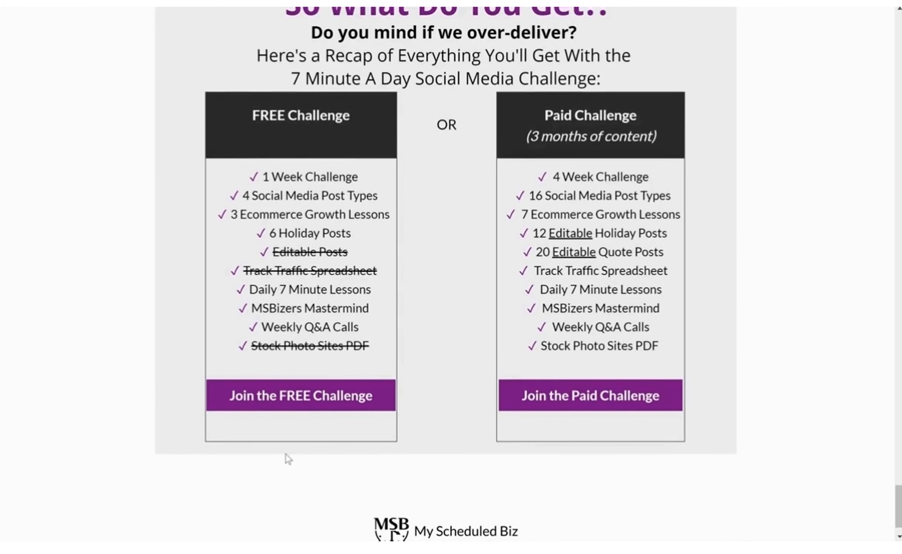
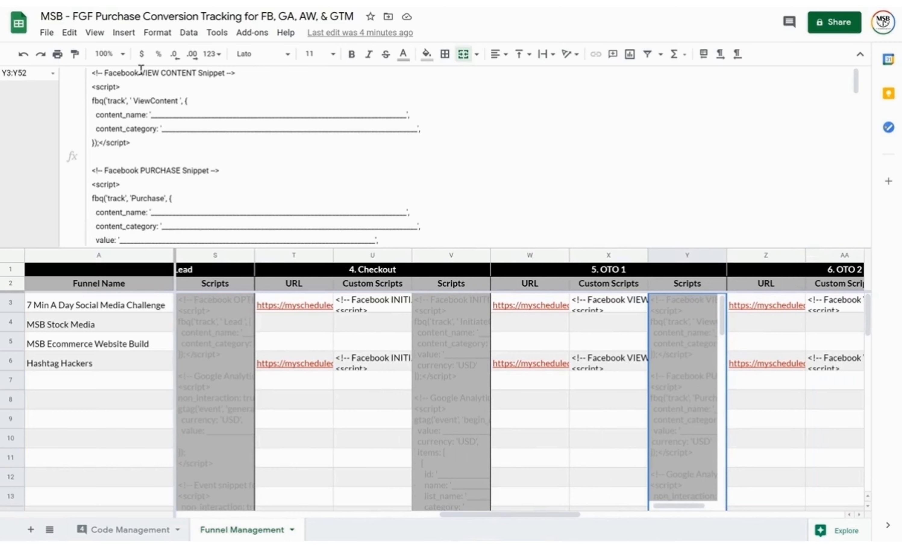
Highlight Y3's ViewContent and Purchase headings and blank content_name fields, then select X3
{"action": "left_click_drag", "start_coordinate": [141, 71], "coordinate": [227, 76]}
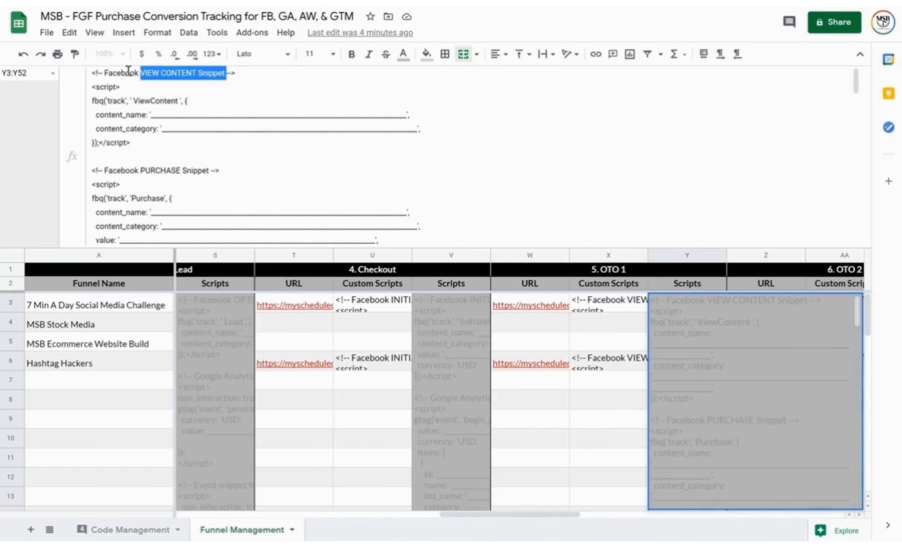
{"action": "left_click_drag", "start_coordinate": [104, 170], "coordinate": [213, 171]}
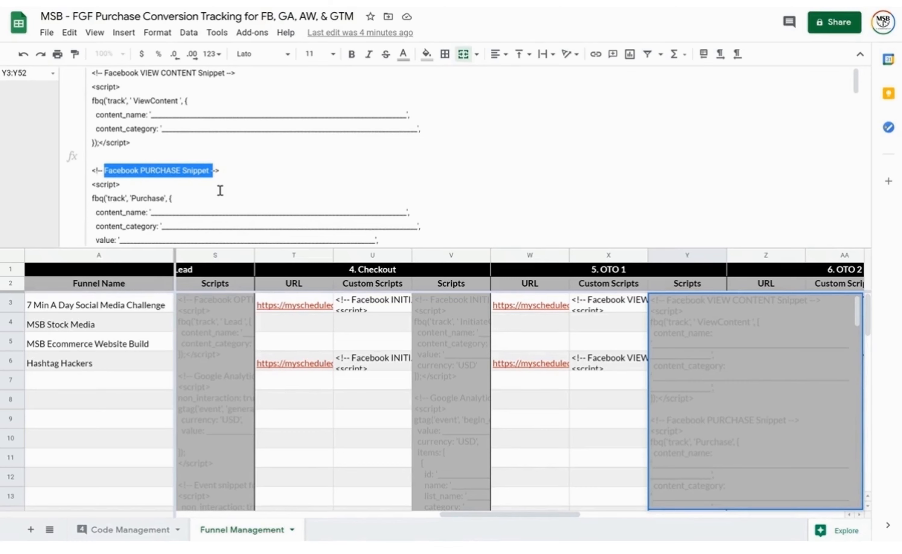
{"action": "left_click_drag", "start_coordinate": [152, 210], "coordinate": [405, 207]}
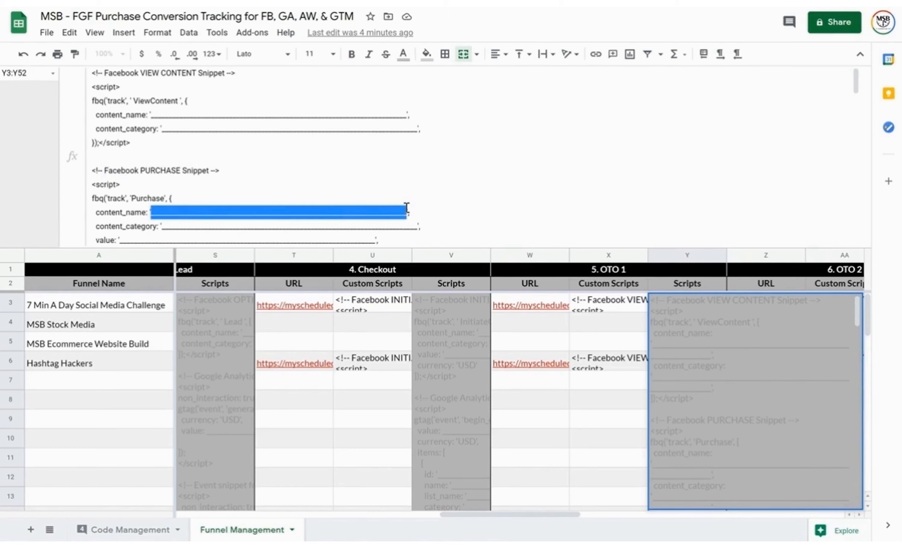
{"action": "left_click_drag", "start_coordinate": [406, 114], "coordinate": [151, 112]}
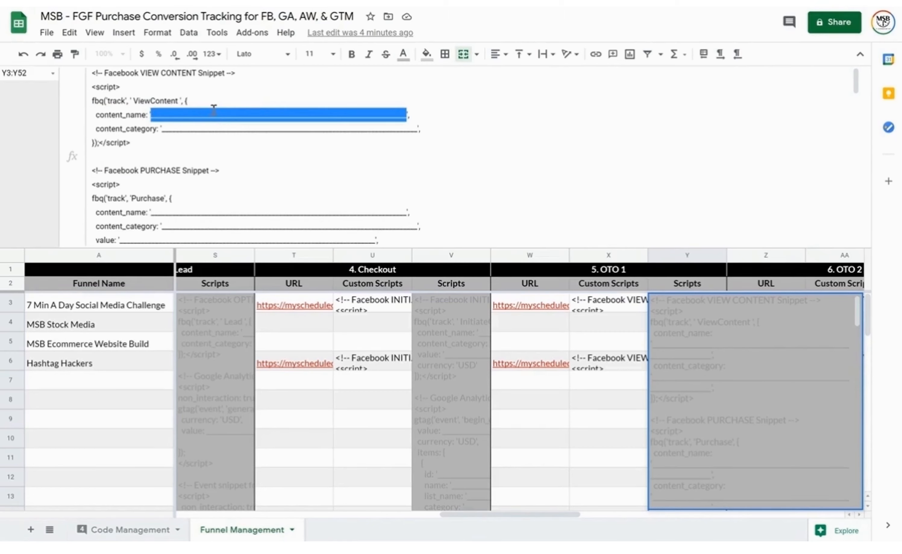
{"action": "left_click", "coordinate": [595, 299]}
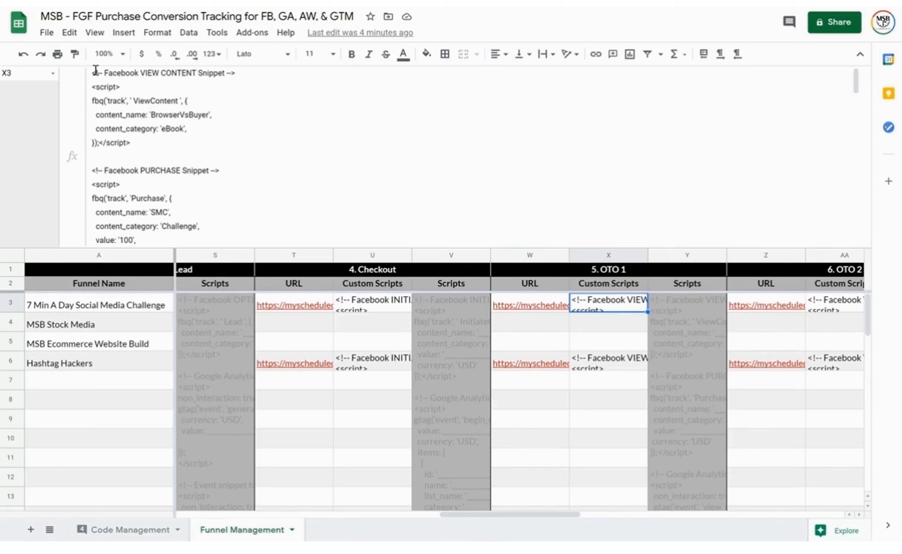
Highlight X3's Facebook ViewContent values, content name BrowserVsBuyer and category Challenge
{"action": "left_click_drag", "start_coordinate": [103, 73], "coordinate": [242, 84]}
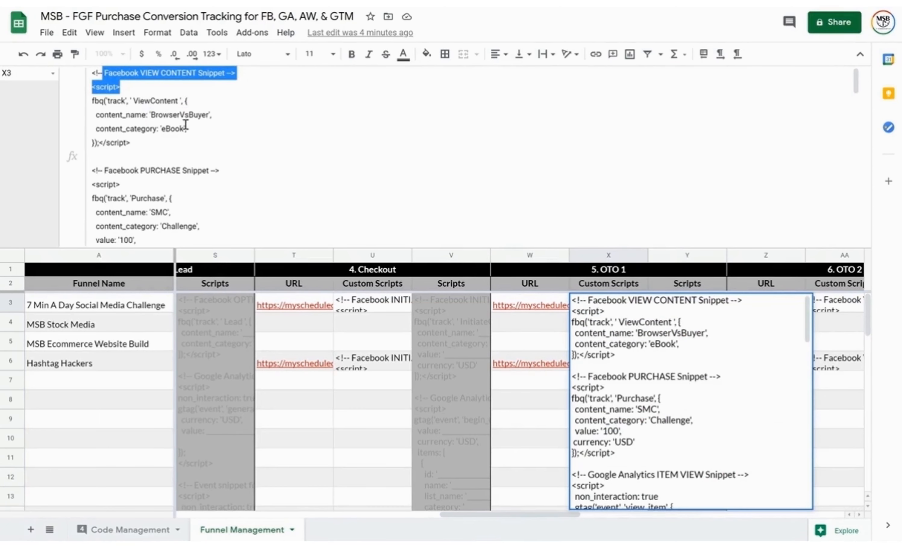
{"action": "mouse_move", "coordinate": [149, 115]}
{"action": "left_mouse_down"}
{"action": "mouse_move", "coordinate": [214, 115]}
{"action": "mouse_move", "coordinate": [162, 129]}
{"action": "left_mouse_up"}
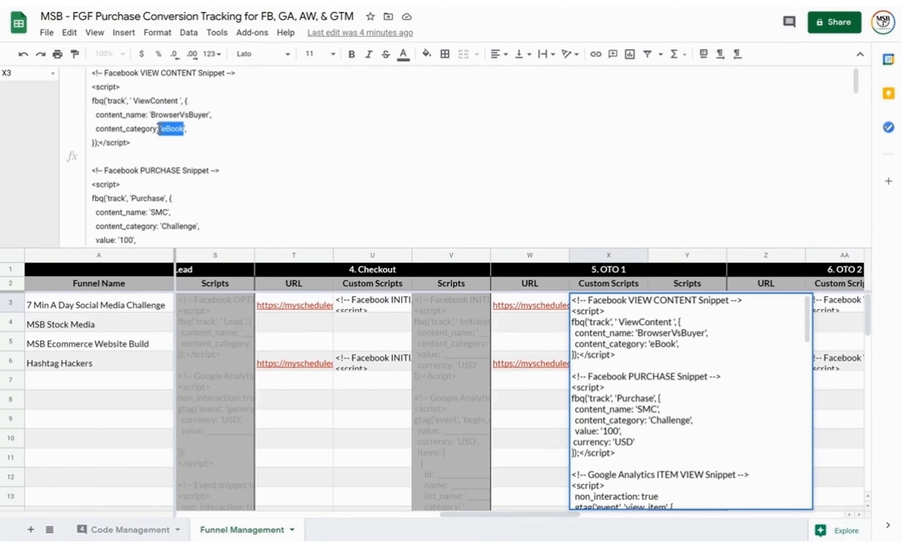
{"action": "scroll", "coordinate": [205, 174], "scroll_direction": "down", "scroll_amount": 3}
{"action": "left_click_drag", "start_coordinate": [180, 107], "coordinate": [142, 105]}
{"action": "left_click_drag", "start_coordinate": [170, 148], "coordinate": [119, 176]}
{"action": "scroll", "coordinate": [163, 189], "scroll_direction": "down", "scroll_amount": 5}
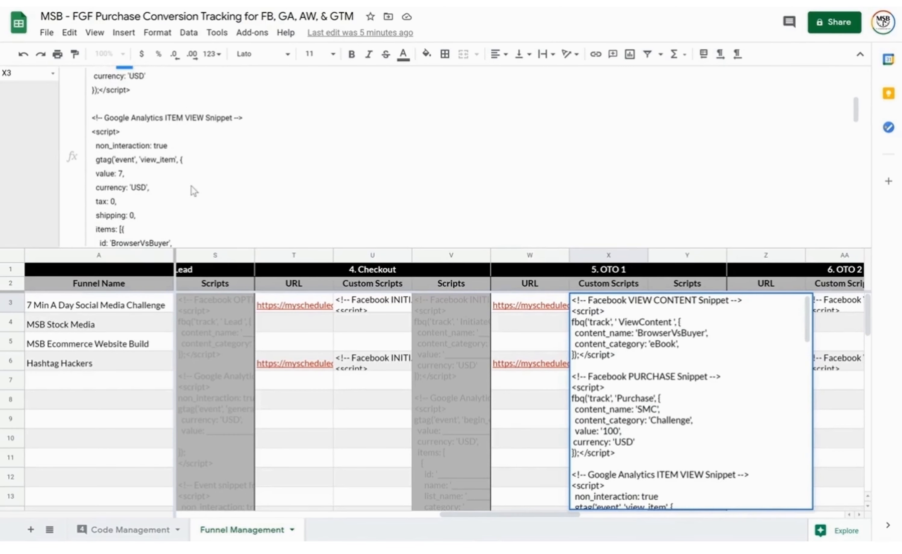
Highlight the Google Analytics item view snippet's value 7 and item category eBook
{"action": "left_click_drag", "start_coordinate": [104, 115], "coordinate": [234, 115]}
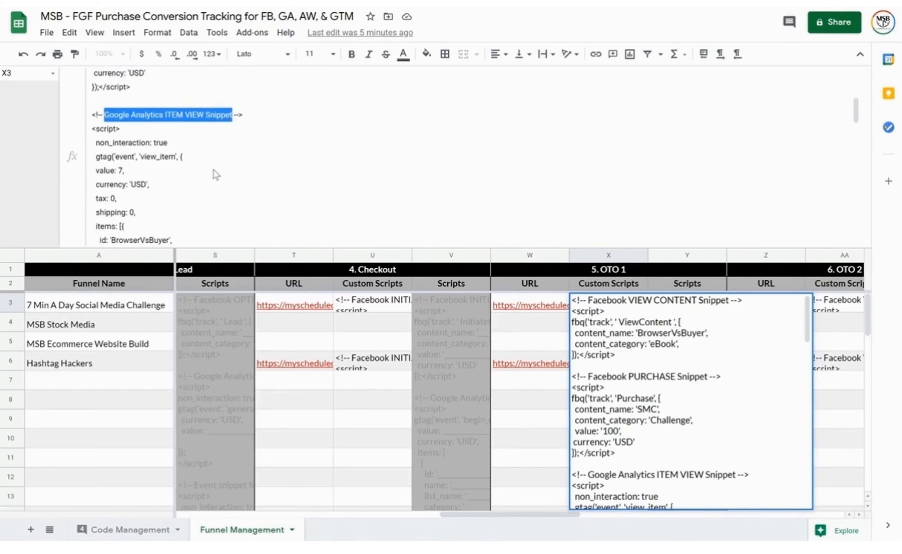
{"action": "scroll", "coordinate": [217, 174], "scroll_direction": "down", "scroll_amount": 2}
{"action": "left_click", "coordinate": [123, 120]}
{"action": "left_click_drag", "start_coordinate": [122, 120], "coordinate": [116, 120]}
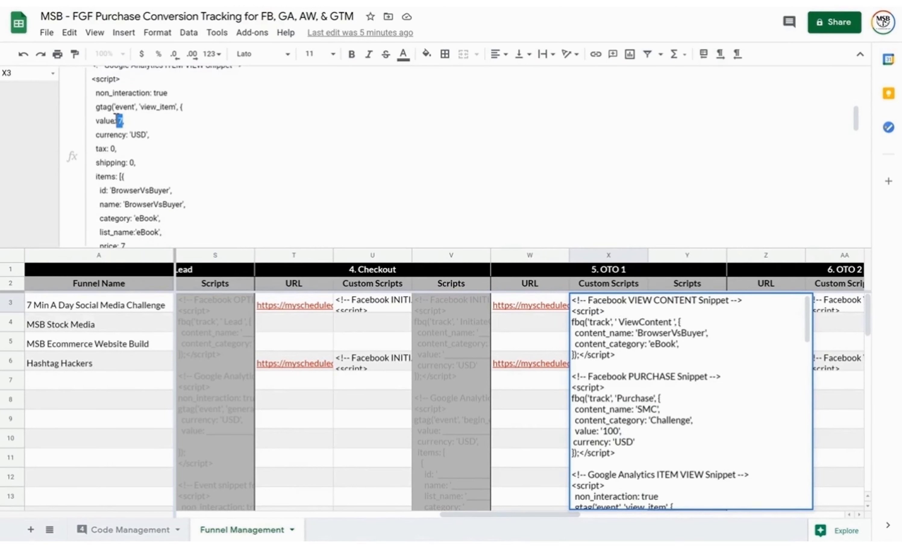
{"action": "scroll", "coordinate": [203, 157], "scroll_direction": "down", "scroll_amount": 3}
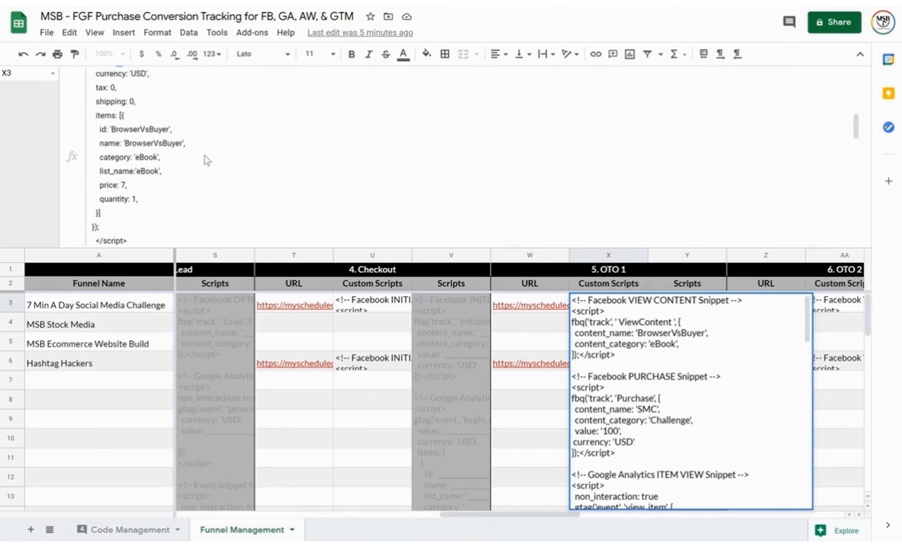
{"action": "left_click_drag", "start_coordinate": [171, 125], "coordinate": [110, 125]}
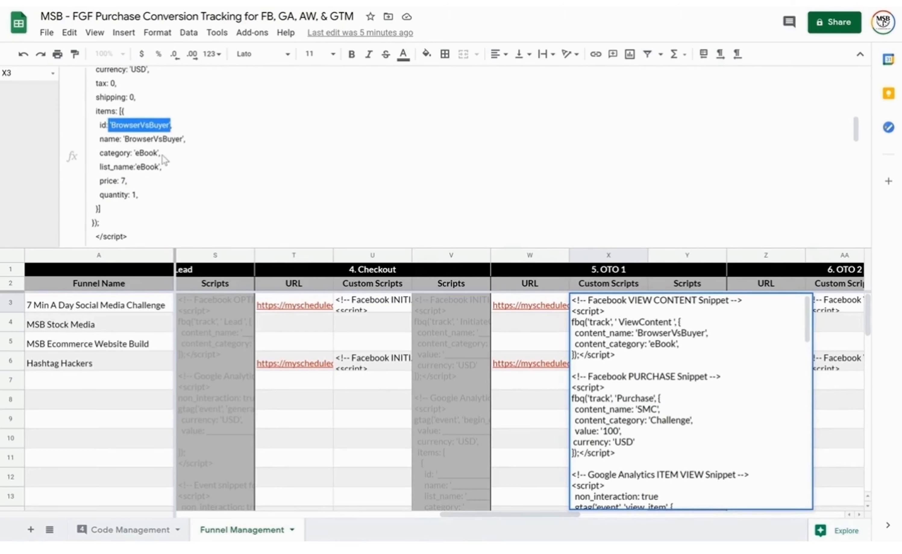
{"action": "left_click_drag", "start_coordinate": [158, 153], "coordinate": [136, 151]}
{"action": "scroll", "coordinate": [222, 182], "scroll_direction": "down", "scroll_amount": 2}
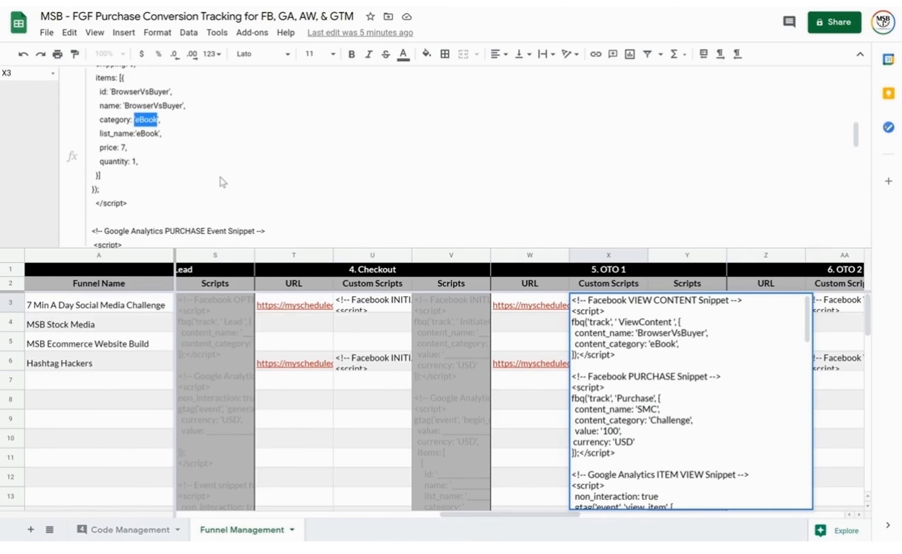
{"action": "scroll", "coordinate": [222, 182], "scroll_direction": "down", "scroll_amount": 6}
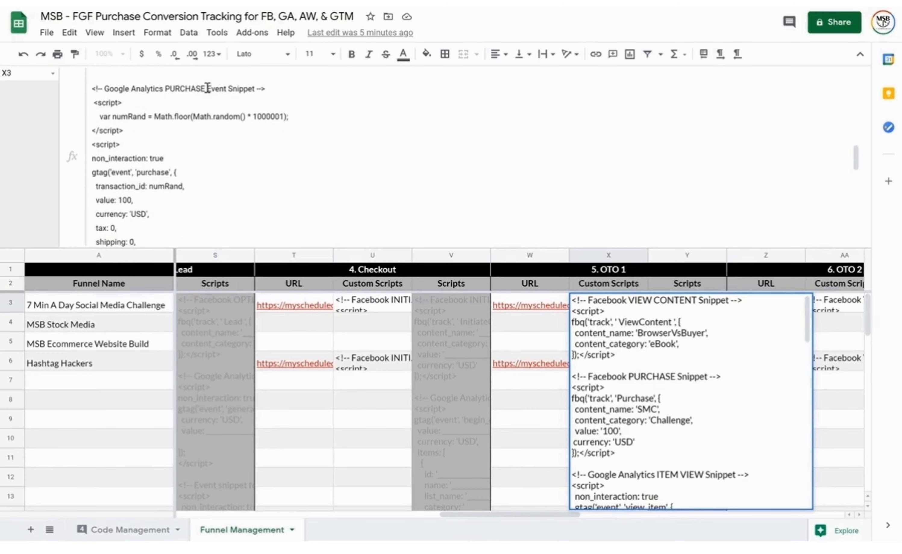
{"action": "left_click_drag", "start_coordinate": [207, 89], "coordinate": [161, 83]}
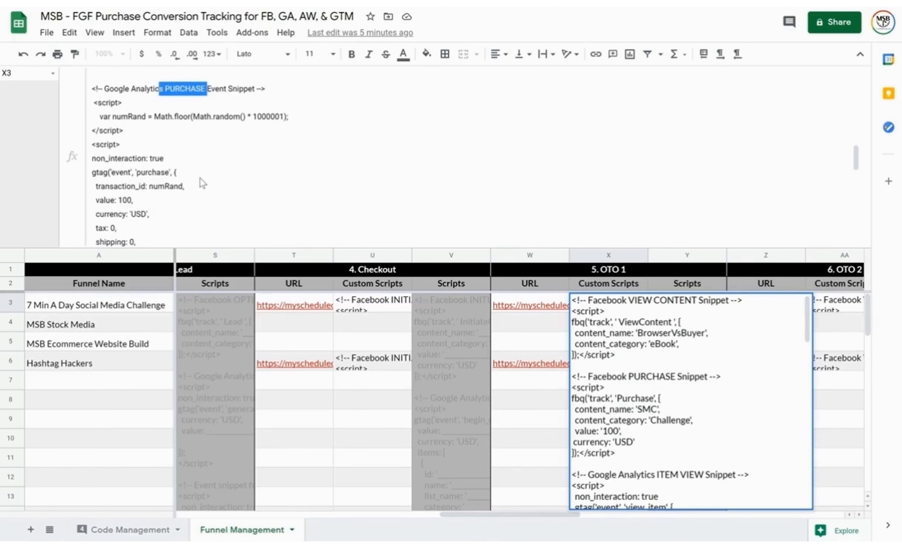
{"action": "scroll", "coordinate": [202, 181], "scroll_direction": "down", "scroll_amount": 4}
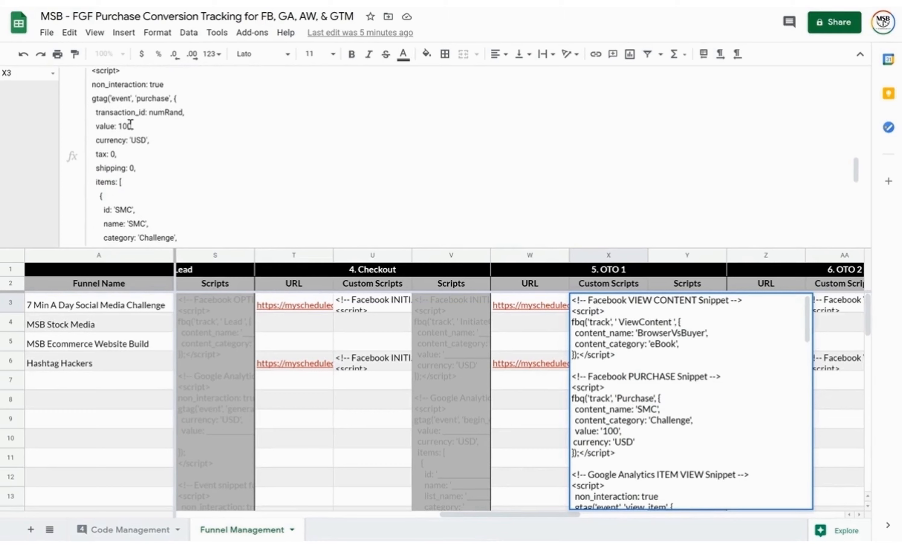
Highlight the purchase values 100, SMC and Challenge, then move to the OTO 2 URL cell
{"action": "double_click", "coordinate": [126, 126]}
{"action": "scroll", "coordinate": [184, 182], "scroll_direction": "down", "scroll_amount": 4}
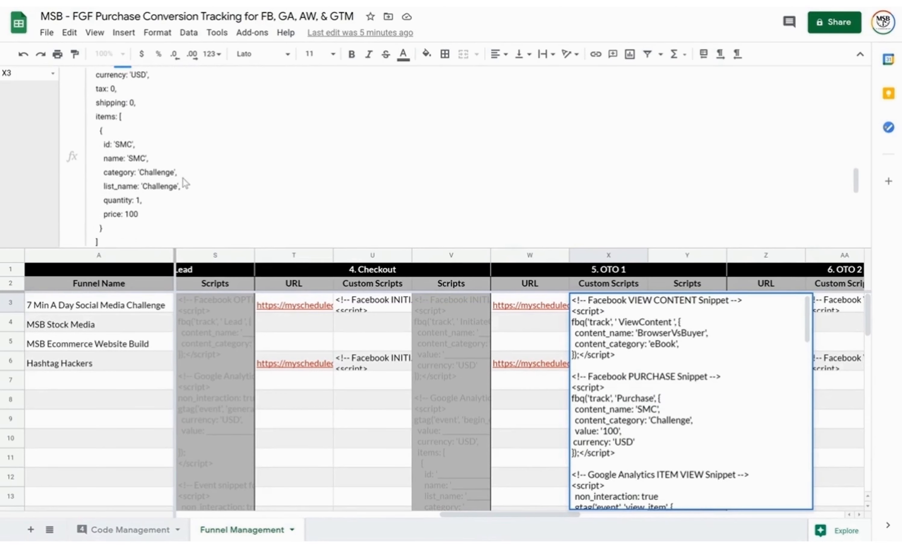
{"action": "double_click", "coordinate": [143, 159]}
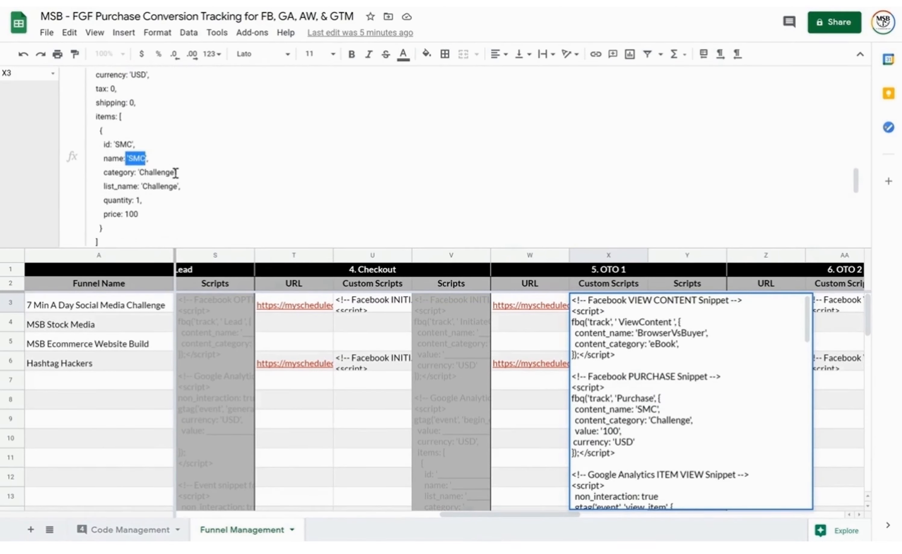
{"action": "left_click_drag", "start_coordinate": [176, 172], "coordinate": [140, 172]}
{"action": "scroll", "coordinate": [234, 202], "scroll_direction": "down", "scroll_amount": 7}
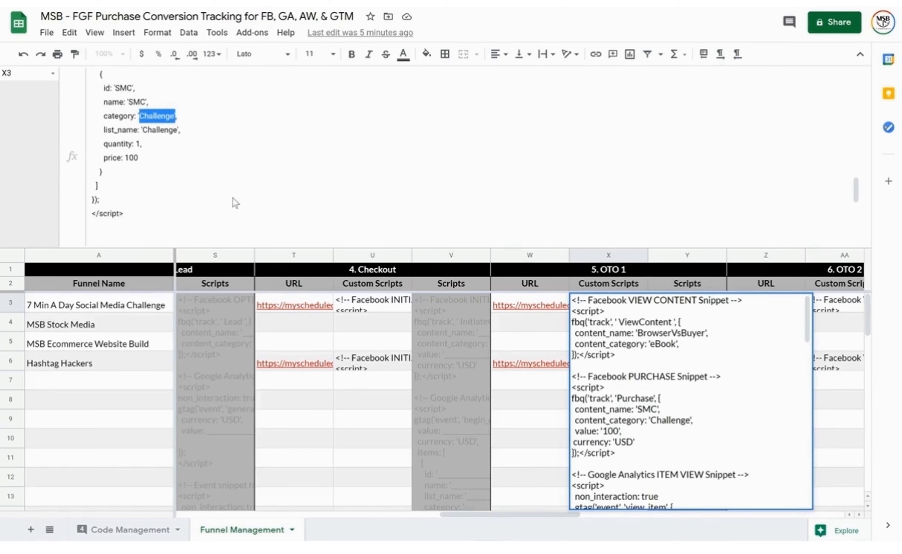
{"action": "scroll", "coordinate": [286, 184], "scroll_direction": "up", "scroll_amount": 5}
{"action": "scroll", "coordinate": [286, 184], "scroll_direction": "down", "scroll_amount": 10}
{"action": "scroll", "coordinate": [286, 185], "scroll_direction": "up", "scroll_amount": 3}
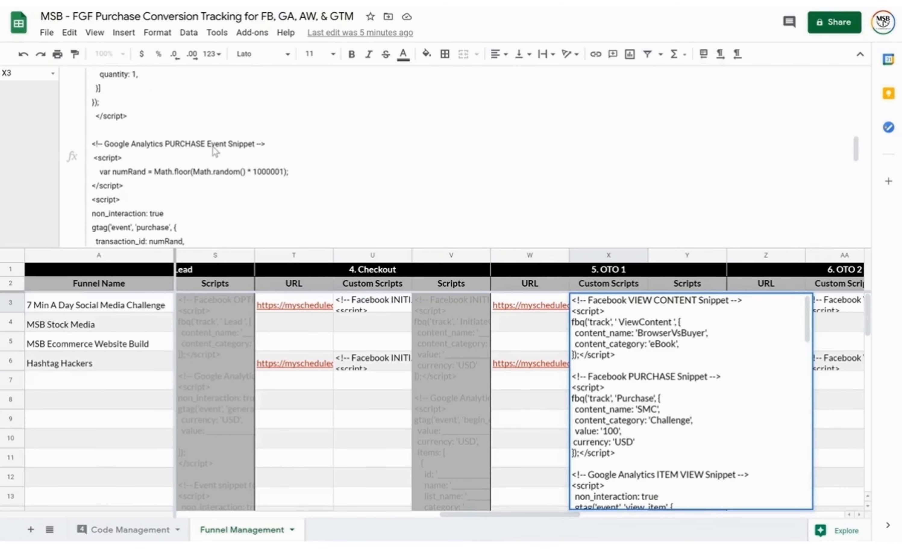
{"action": "scroll", "coordinate": [276, 192], "scroll_direction": "down", "scroll_amount": 10}
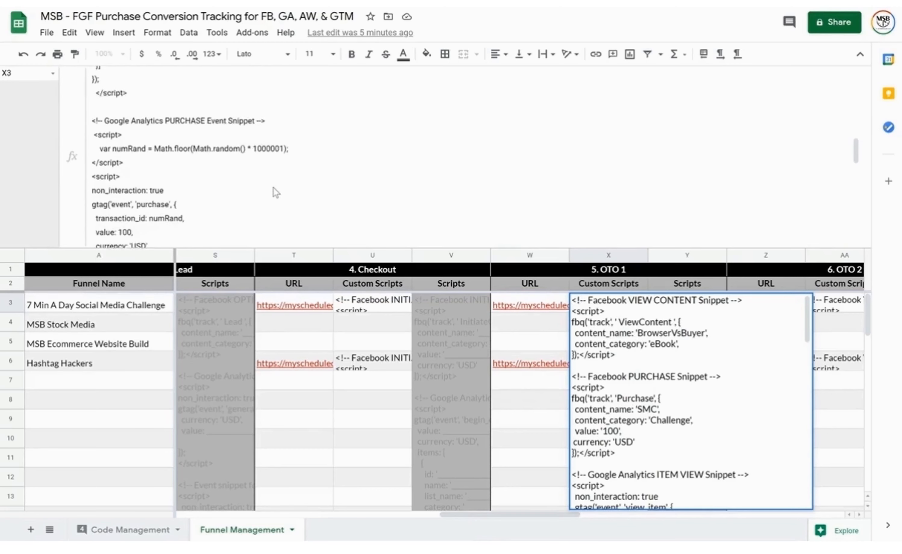
{"action": "scroll", "coordinate": [276, 192], "scroll_direction": "up", "scroll_amount": 3}
{"action": "scroll", "coordinate": [276, 192], "scroll_direction": "up", "scroll_amount": 1}
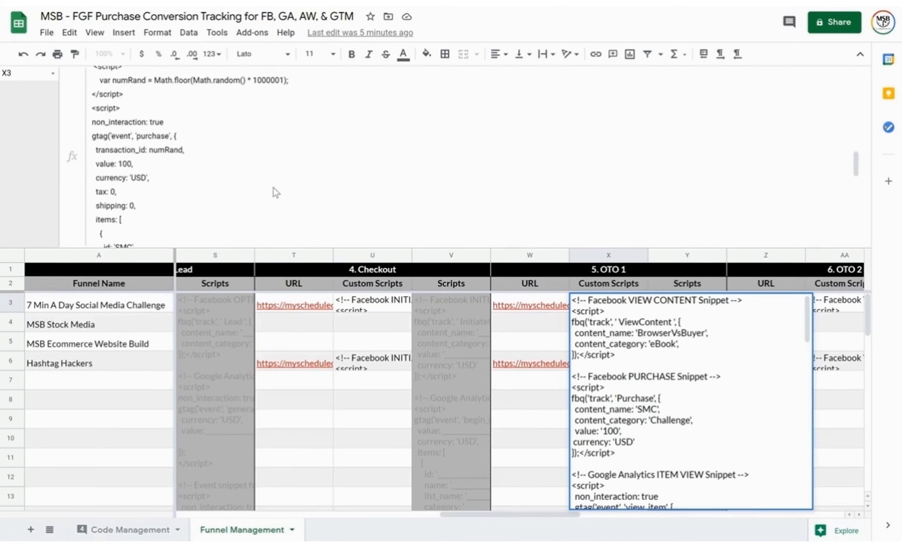
{"action": "scroll", "coordinate": [276, 193], "scroll_direction": "down", "scroll_amount": 10}
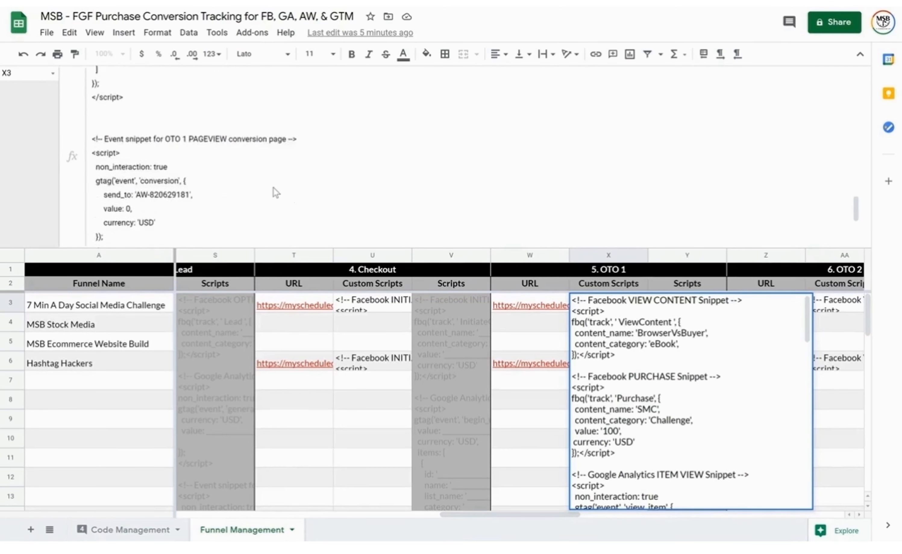
{"action": "scroll", "coordinate": [276, 193], "scroll_direction": "down", "scroll_amount": 2}
{"action": "scroll", "coordinate": [276, 193], "scroll_direction": "up", "scroll_amount": 3}
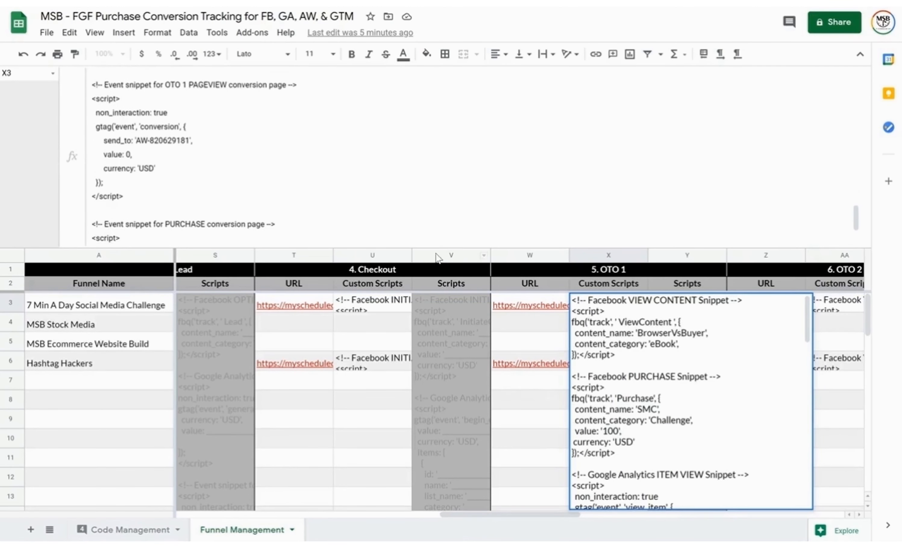
{"action": "key", "text": "Right"}
Scroll through AA3's OTO 2 script code, then step right to the next Scripts column
{"action": "key", "text": "Right"}
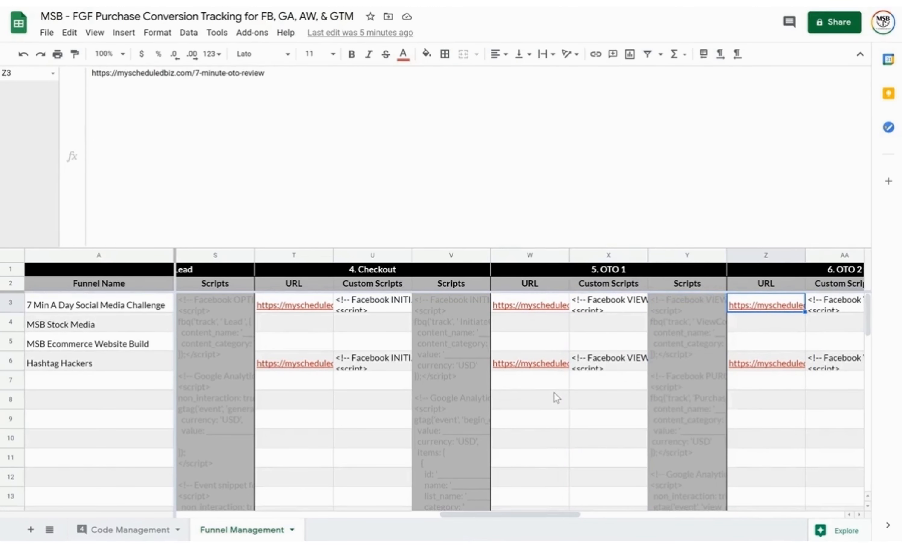
{"action": "key", "text": "Right"}
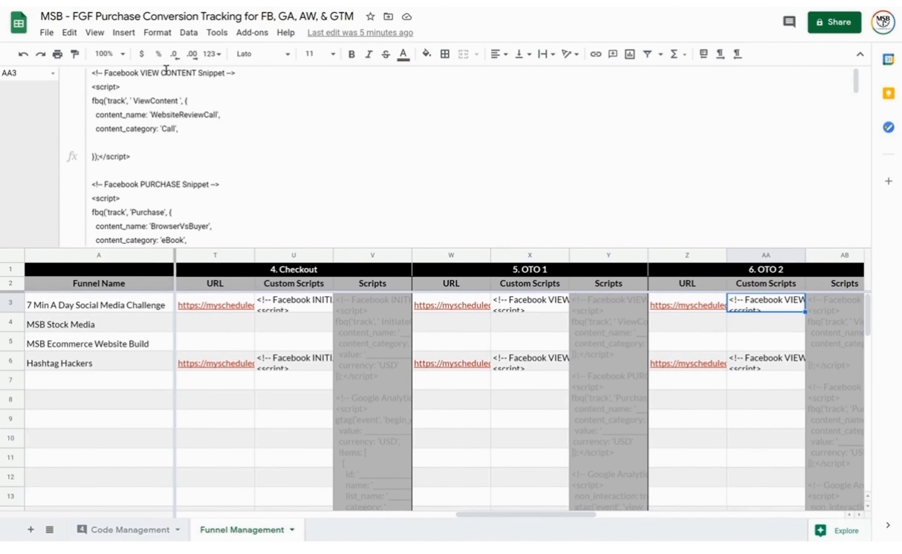
{"action": "scroll", "coordinate": [172, 185], "scroll_direction": "down", "scroll_amount": 3}
{"action": "scroll", "coordinate": [171, 187], "scroll_direction": "down", "scroll_amount": 3}
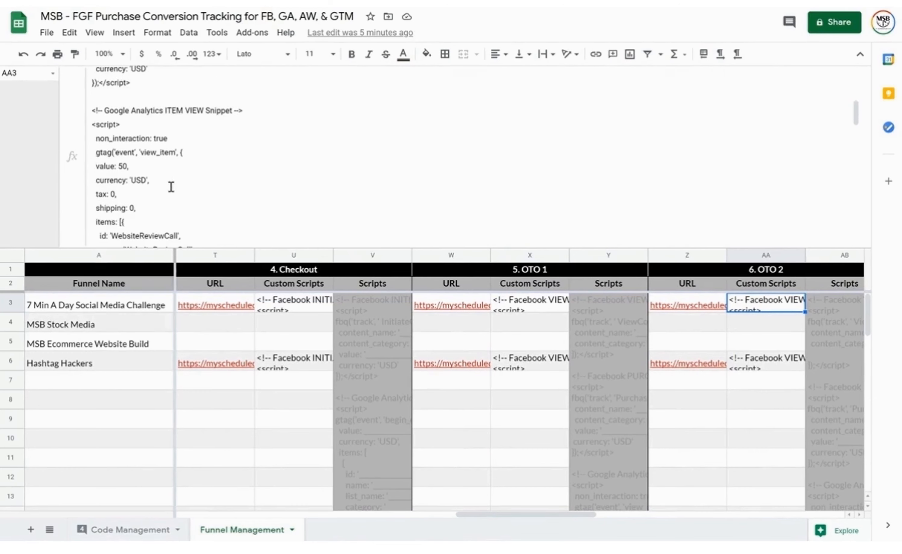
{"action": "scroll", "coordinate": [200, 193], "scroll_direction": "down", "scroll_amount": 3}
{"action": "scroll", "coordinate": [198, 185], "scroll_direction": "down", "scroll_amount": 3}
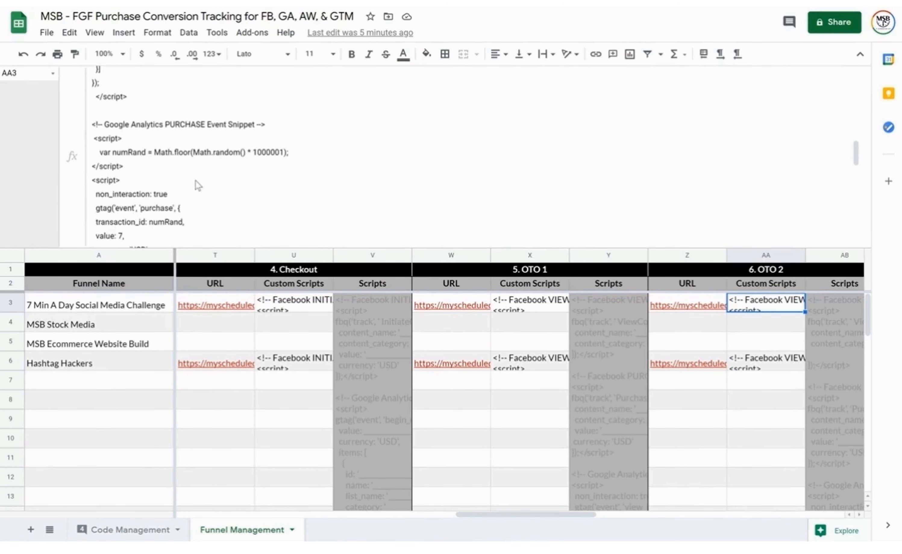
{"action": "scroll", "coordinate": [208, 181], "scroll_direction": "down", "scroll_amount": 5}
{"action": "scroll", "coordinate": [208, 147], "scroll_direction": "down", "scroll_amount": 3}
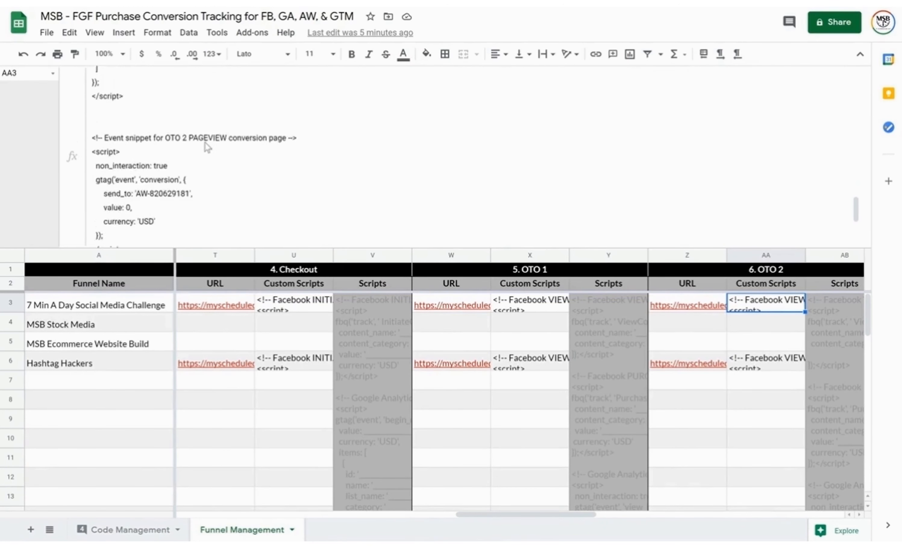
{"action": "scroll", "coordinate": [218, 157], "scroll_direction": "down", "scroll_amount": 3}
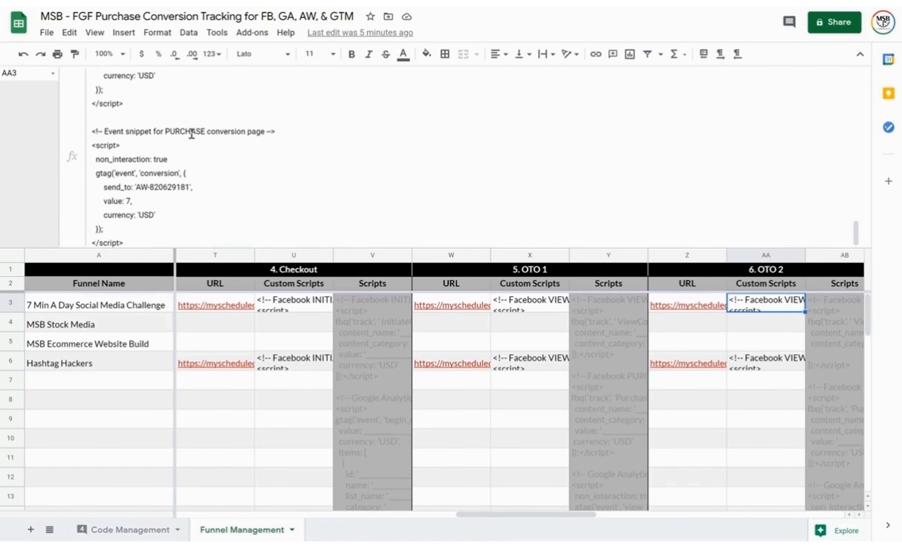
{"action": "key", "text": "Right"}
{"action": "key", "text": "Right"}
{"action": "key", "text": "Right"}
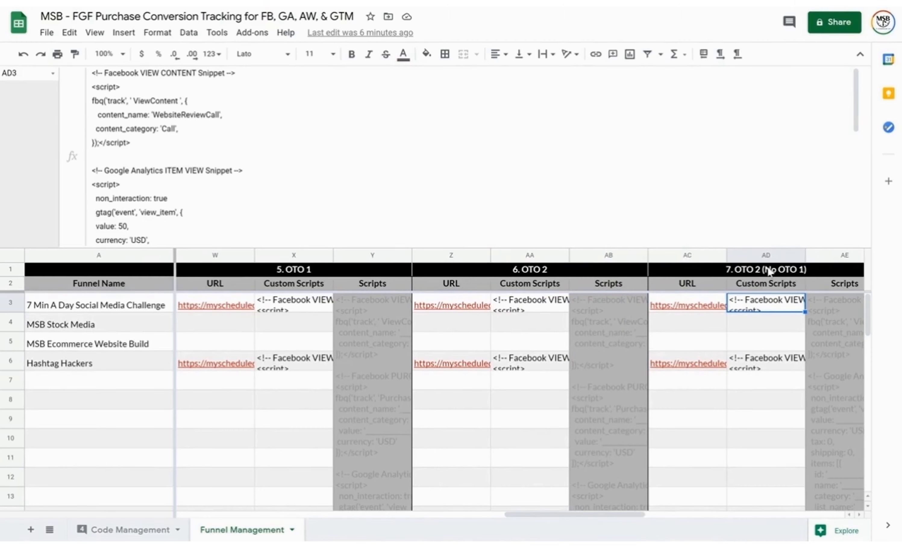
{"action": "left_click", "coordinate": [559, 274]}
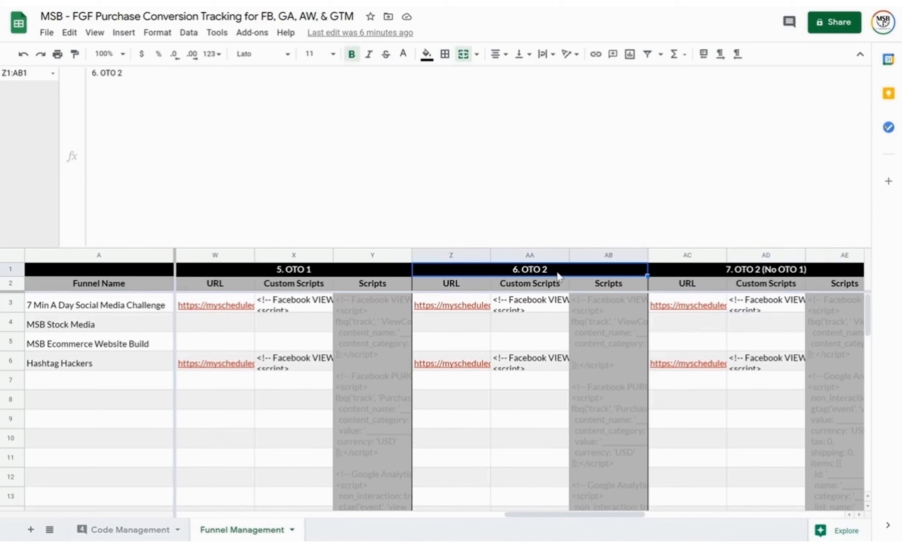
{"action": "left_click", "coordinate": [338, 270]}
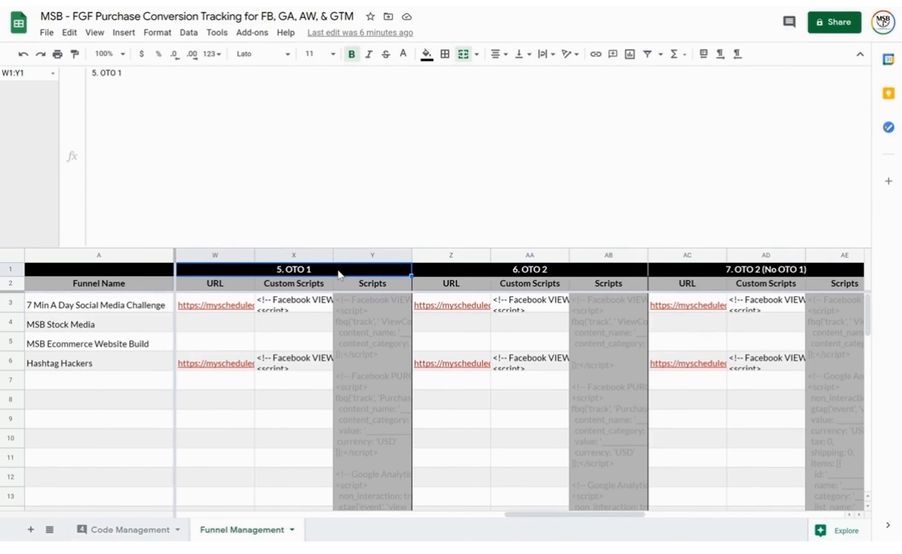
{"action": "left_click", "coordinate": [751, 273]}
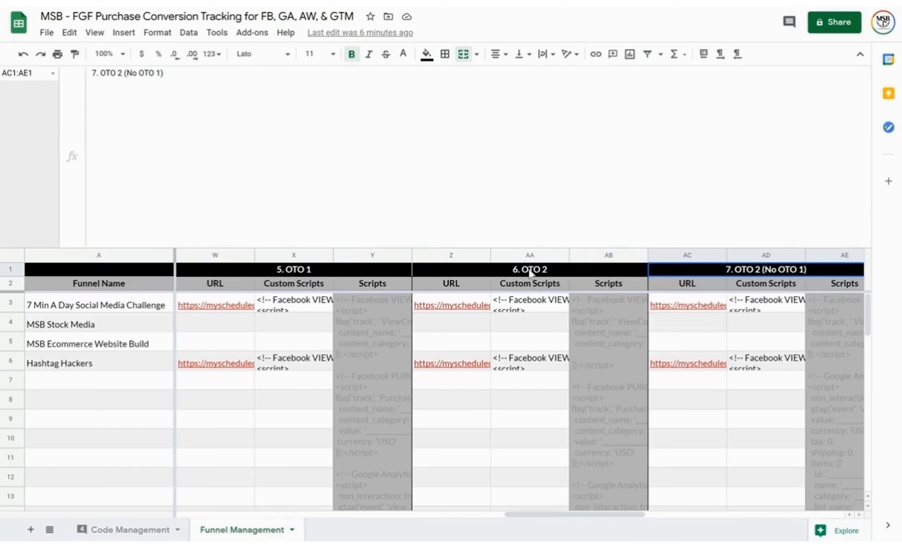
{"action": "left_click", "coordinate": [778, 305]}
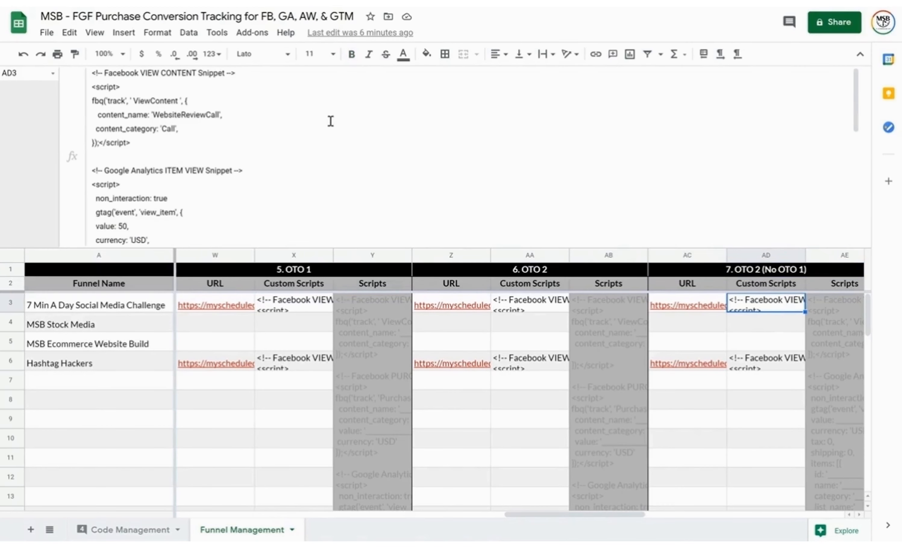
{"action": "scroll", "coordinate": [187, 172], "scroll_direction": "down", "scroll_amount": 10}
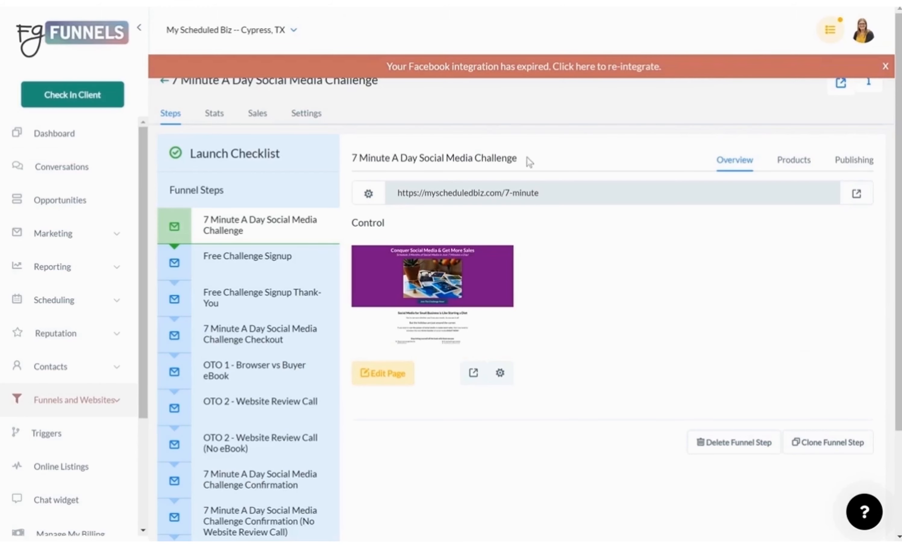
{"action": "scroll", "coordinate": [530, 292], "scroll_direction": "down", "scroll_amount": 2}
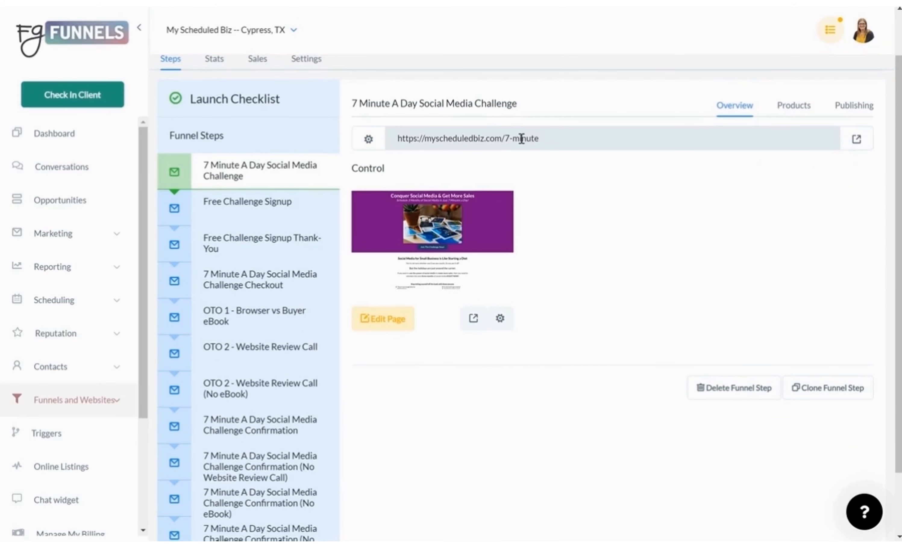
Browse the funnel steps from Free Challenge Signup to OTO 2 (No eBook), returning to OTO 1 eBook
{"action": "mouse_move", "coordinate": [250, 167]}
{"action": "left_click", "coordinate": [250, 204]}
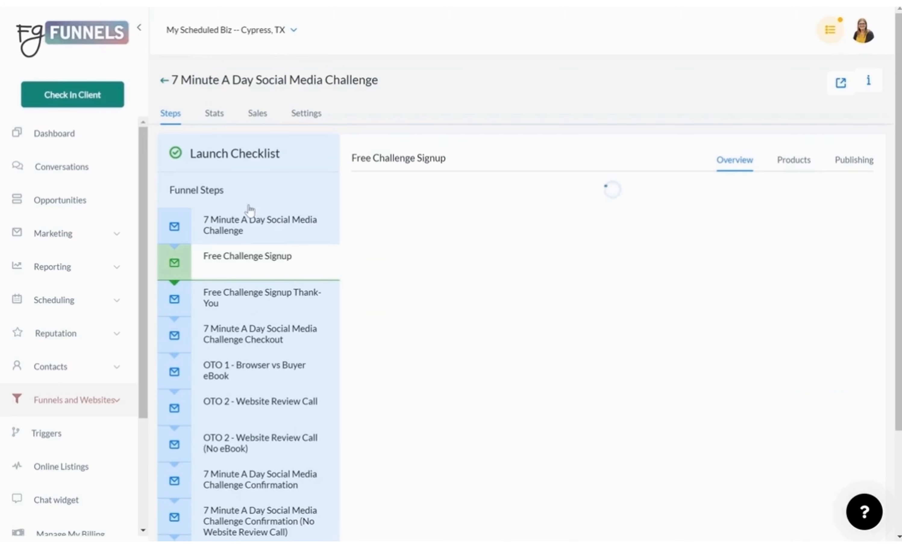
{"action": "left_click", "coordinate": [251, 306]}
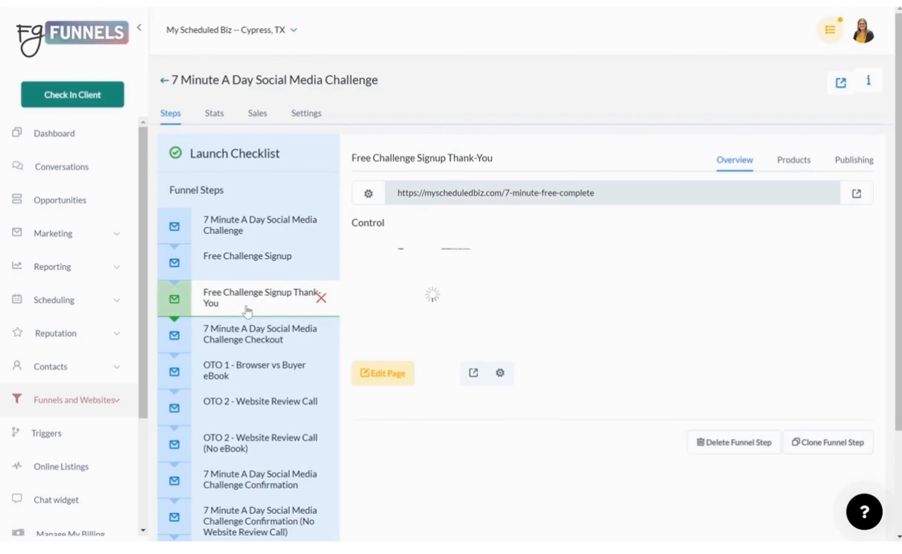
{"action": "scroll", "coordinate": [247, 307], "scroll_direction": "down", "scroll_amount": 4}
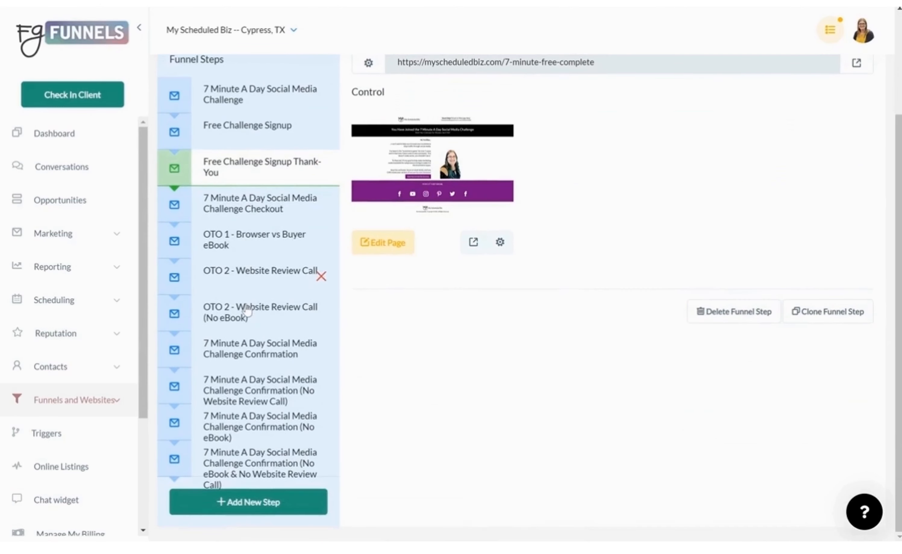
{"action": "left_click", "coordinate": [252, 201]}
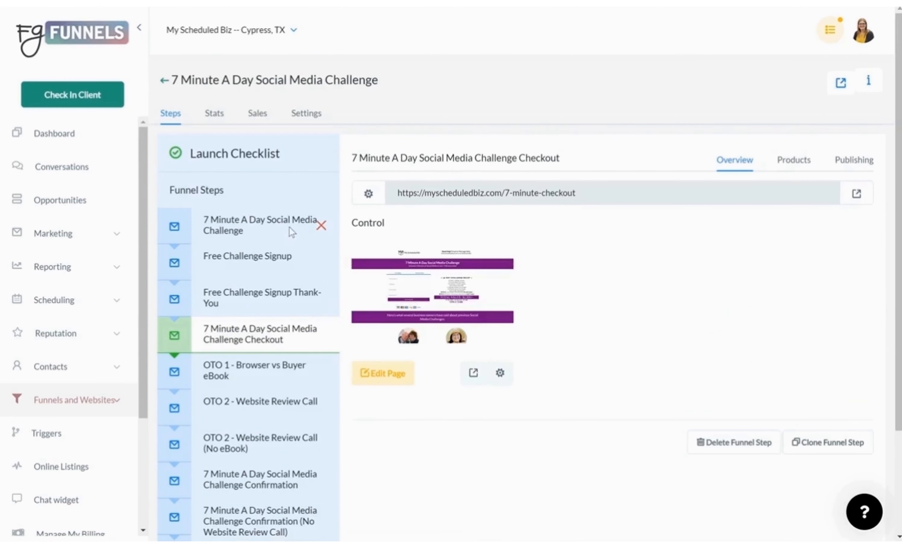
{"action": "scroll", "coordinate": [288, 230], "scroll_direction": "down", "scroll_amount": 3}
{"action": "left_click", "coordinate": [239, 245]}
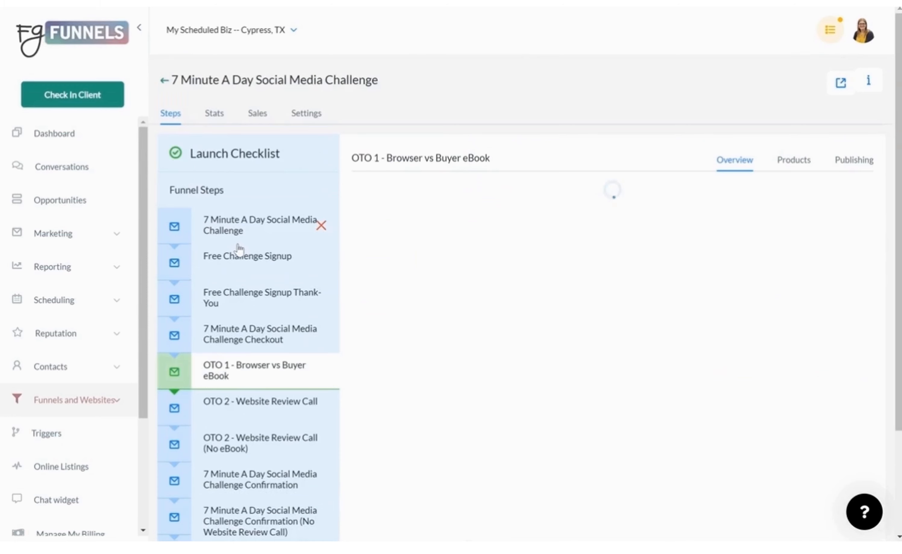
{"action": "scroll", "coordinate": [440, 439], "scroll_direction": "down", "scroll_amount": 2}
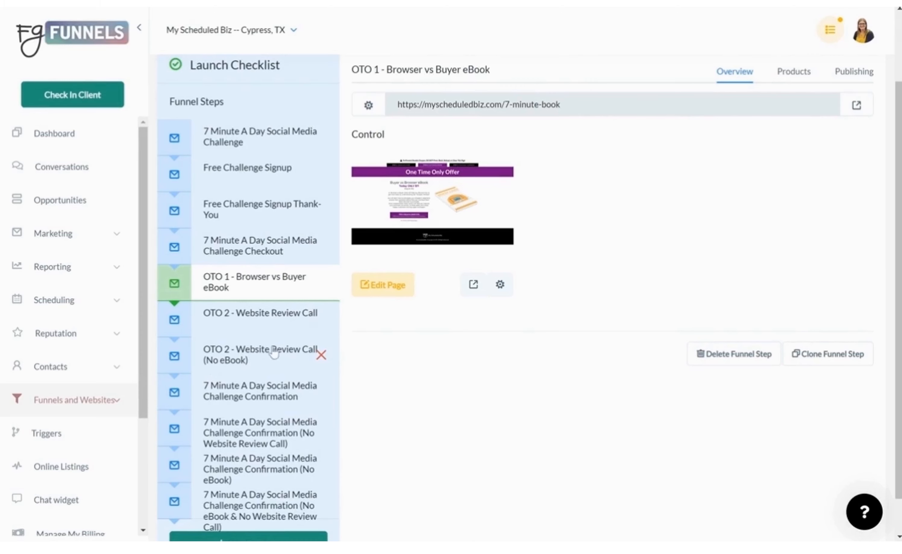
{"action": "left_click", "coordinate": [279, 330]}
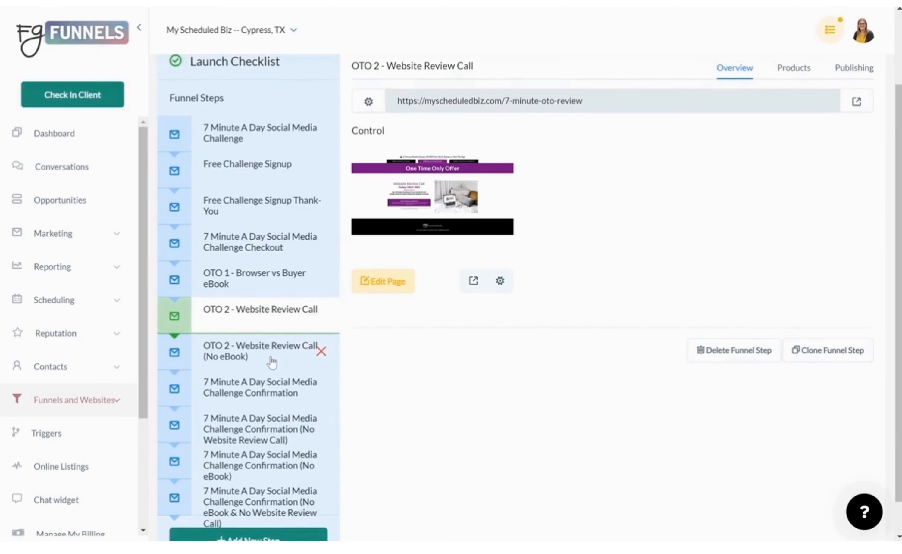
{"action": "left_click", "coordinate": [271, 360]}
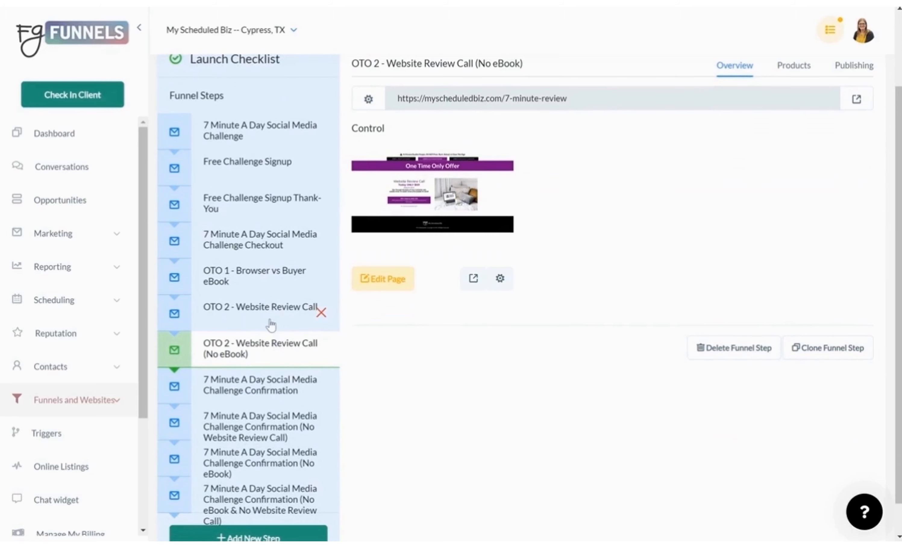
{"action": "left_click", "coordinate": [278, 276]}
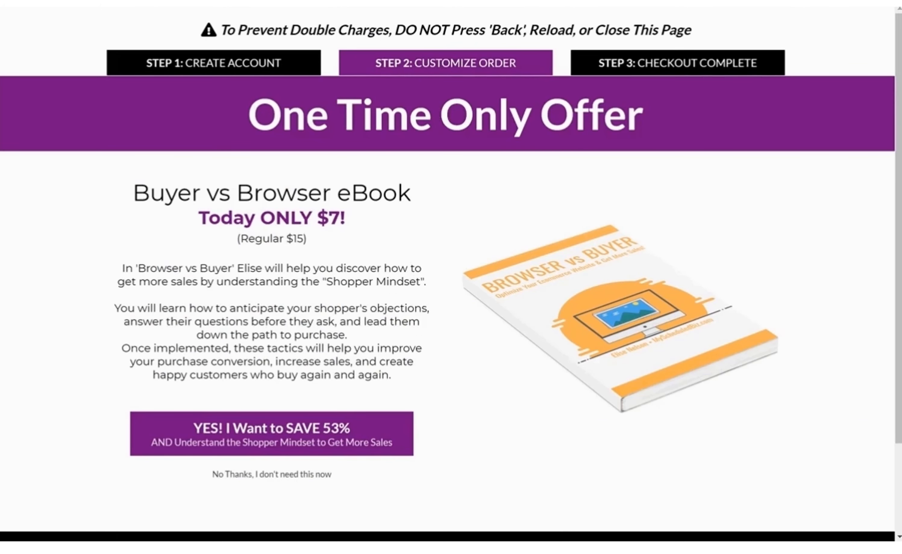
Switch from the OTO 1 offer page back to the FG Funnels editor tab
{"action": "left_click", "coordinate": [666, 2]}
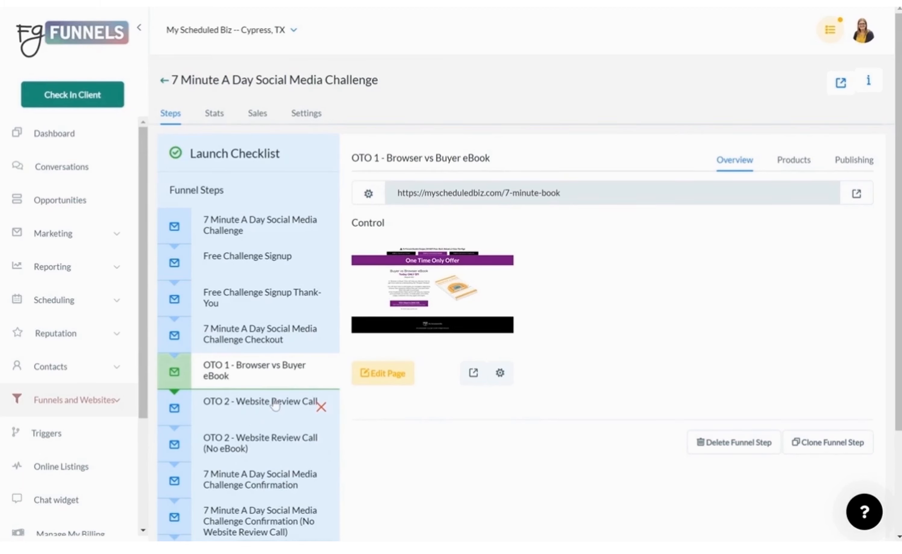
Compare the OTO 2 (No OTO 1) script in AD3 with the OTO 2 script in AA3
{"action": "left_click", "coordinate": [555, 1]}
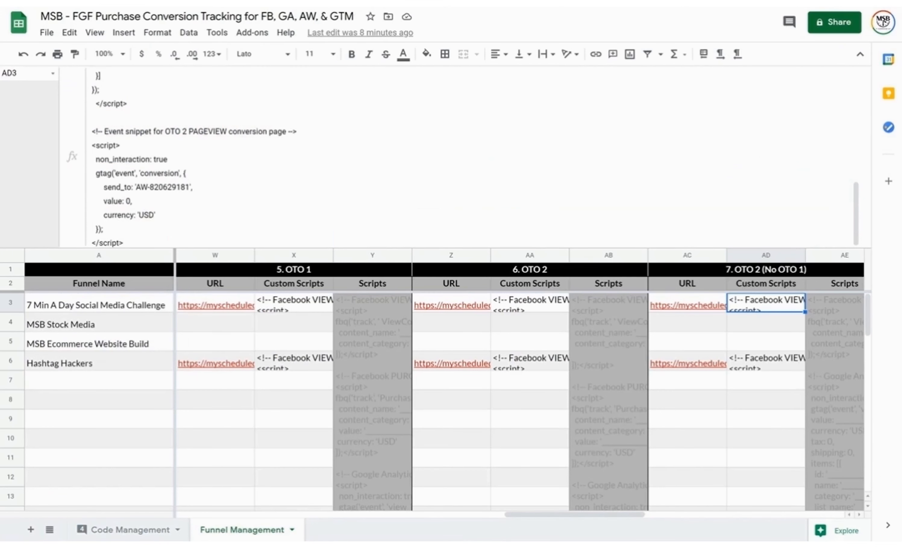
{"action": "left_click", "coordinate": [559, 265]}
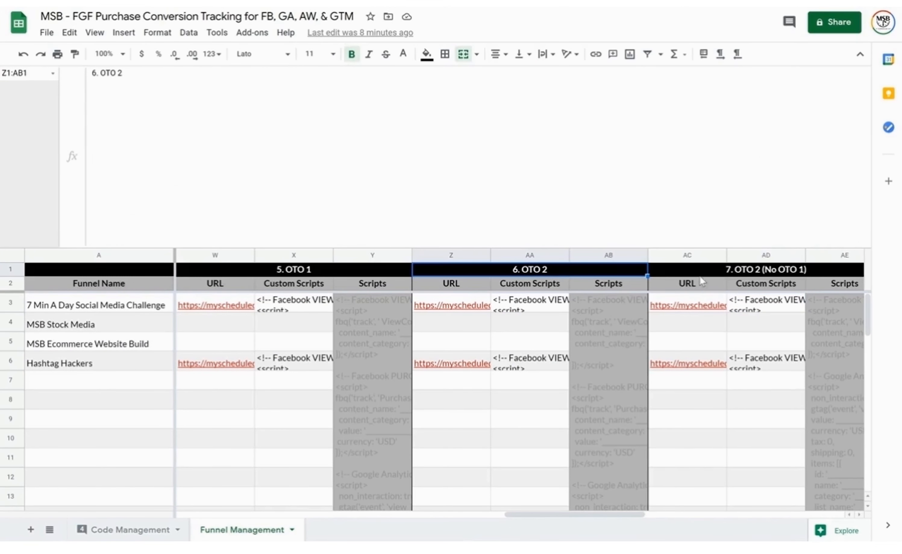
{"action": "left_click", "coordinate": [745, 272]}
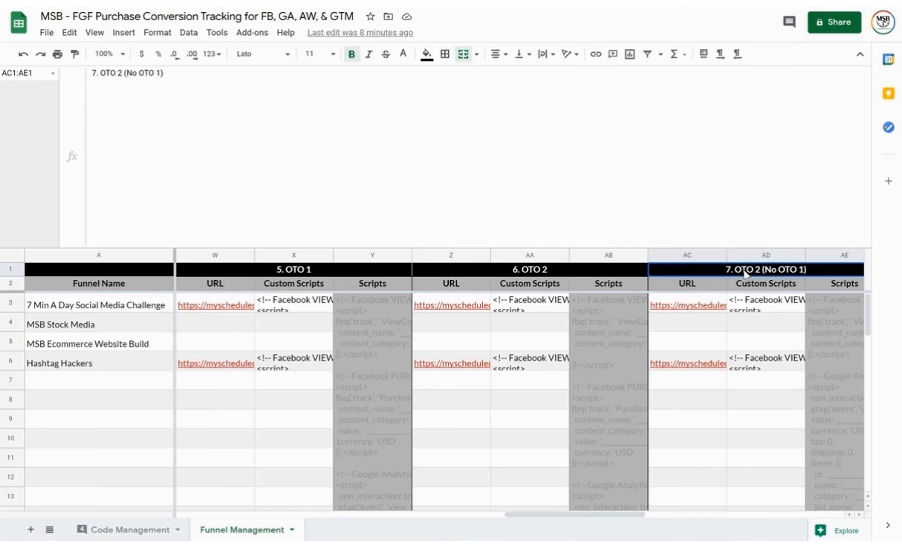
{"action": "left_click", "coordinate": [766, 313]}
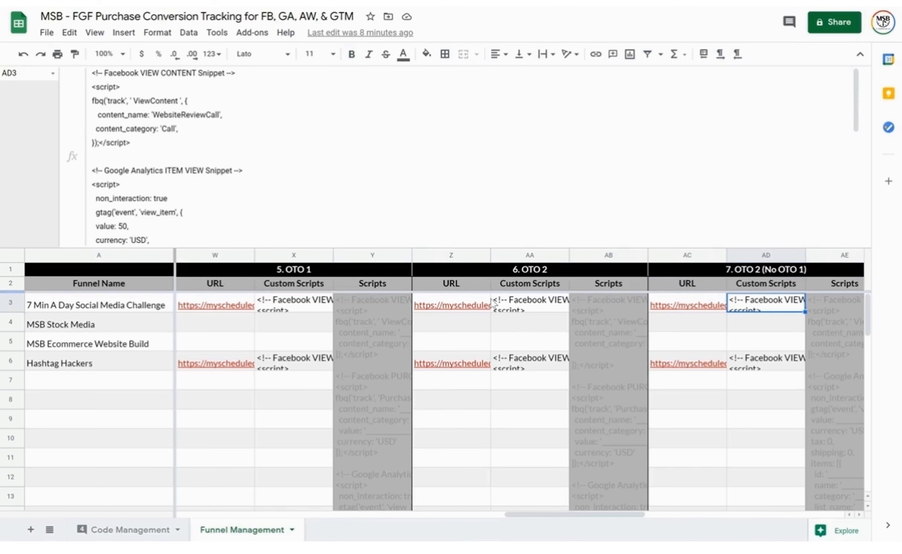
{"action": "left_click", "coordinate": [530, 308]}
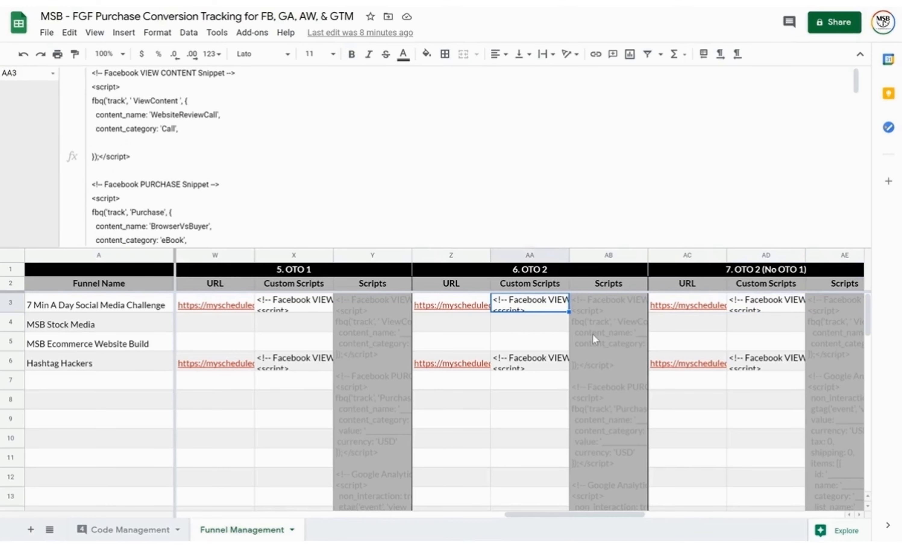
{"action": "scroll", "coordinate": [681, 347], "scroll_direction": "right", "scroll_amount": 4}
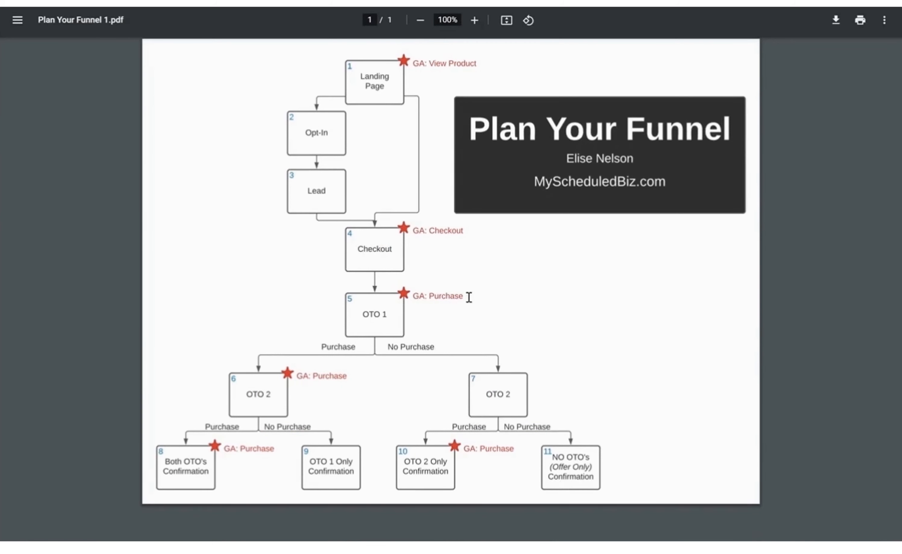
{"action": "left_click_drag", "start_coordinate": [469, 297], "coordinate": [403, 295]}
{"action": "left_click_drag", "start_coordinate": [347, 376], "coordinate": [292, 376]}
{"action": "triple_click", "coordinate": [431, 344]}
{"action": "left_click", "coordinate": [517, 400]}
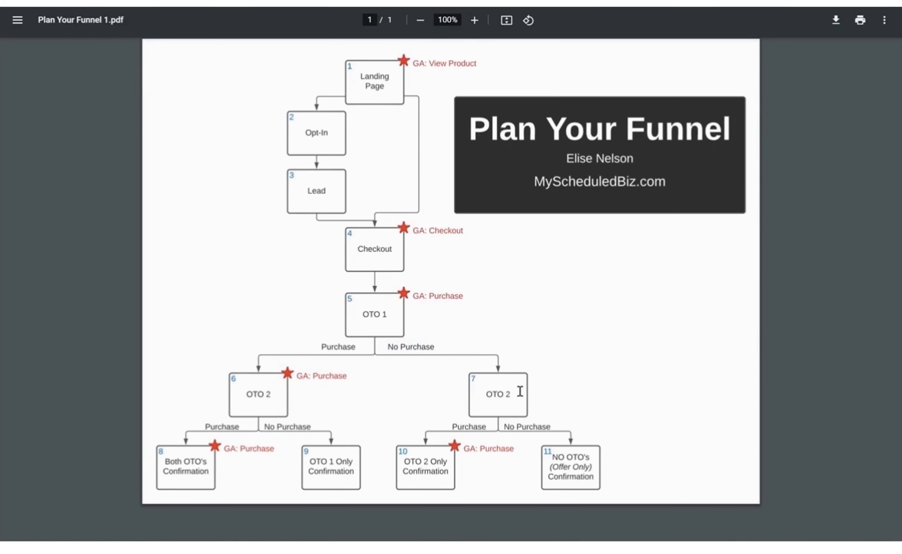
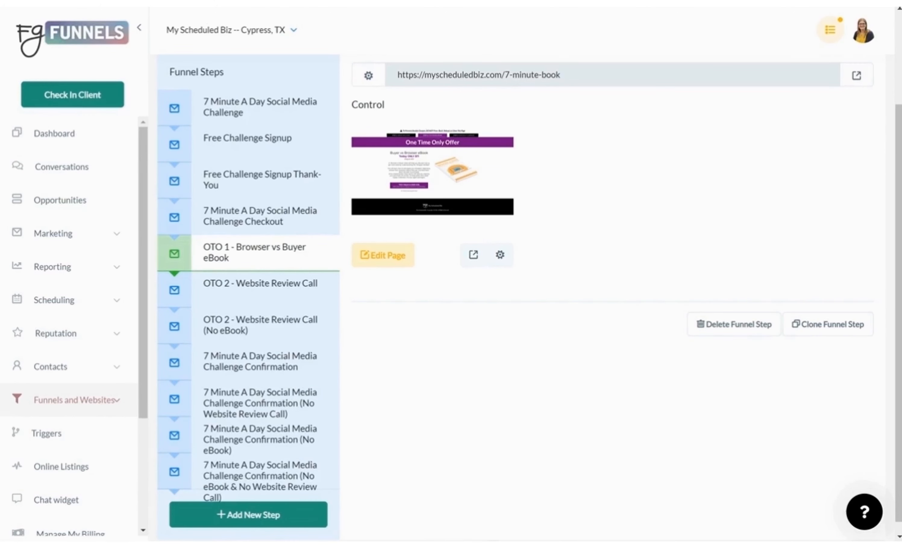
Preview the live OTO 1 offer page, then open its editor and inspect the YES button's link
{"action": "left_click", "coordinate": [490, 2]}
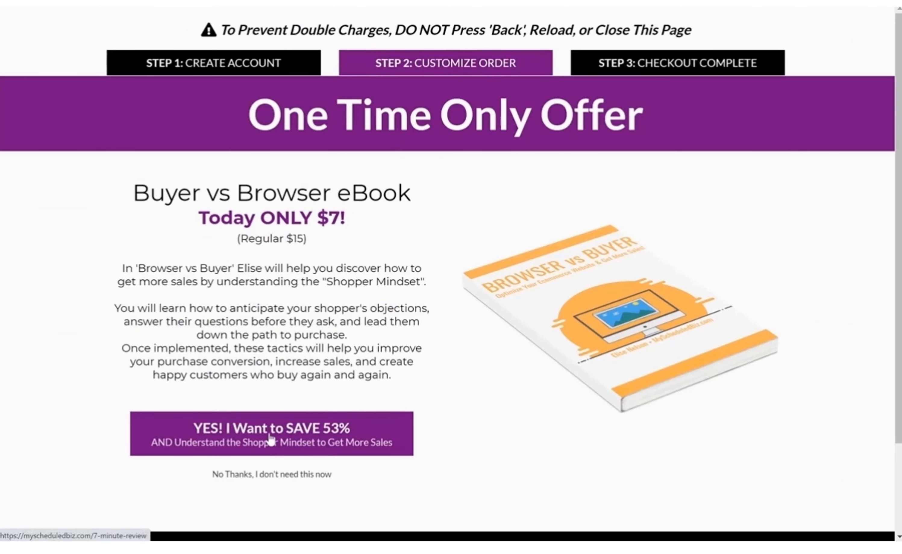
{"action": "left_click", "coordinate": [726, 1]}
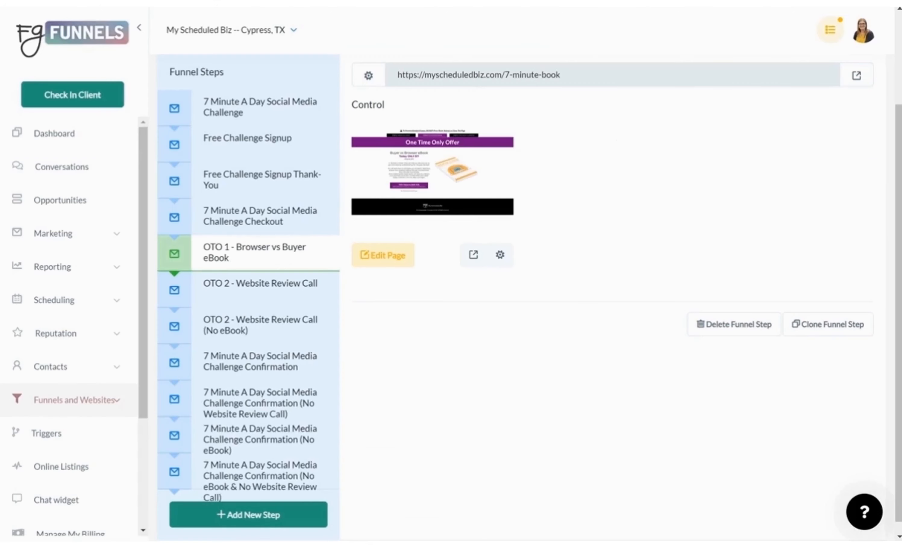
{"action": "left_click", "coordinate": [397, 261]}
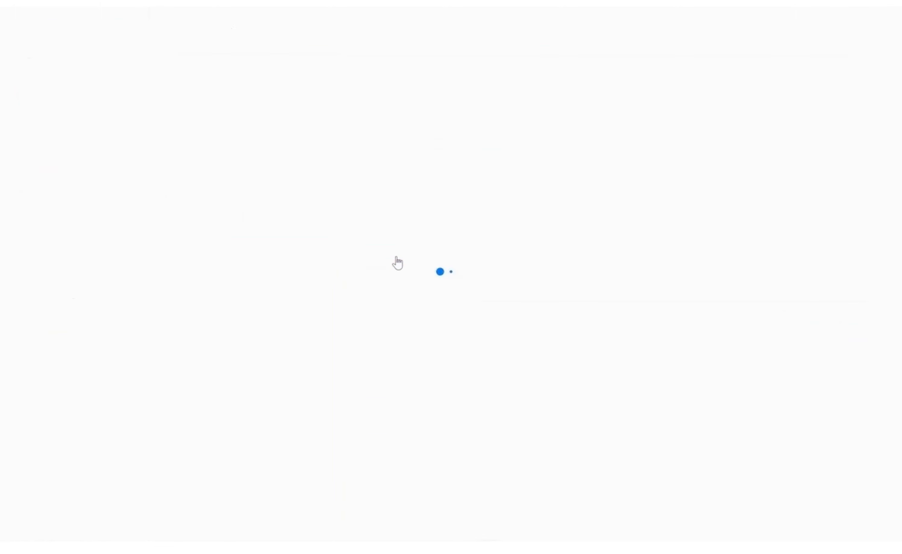
{"action": "scroll", "coordinate": [545, 293], "scroll_direction": "down", "scroll_amount": 5}
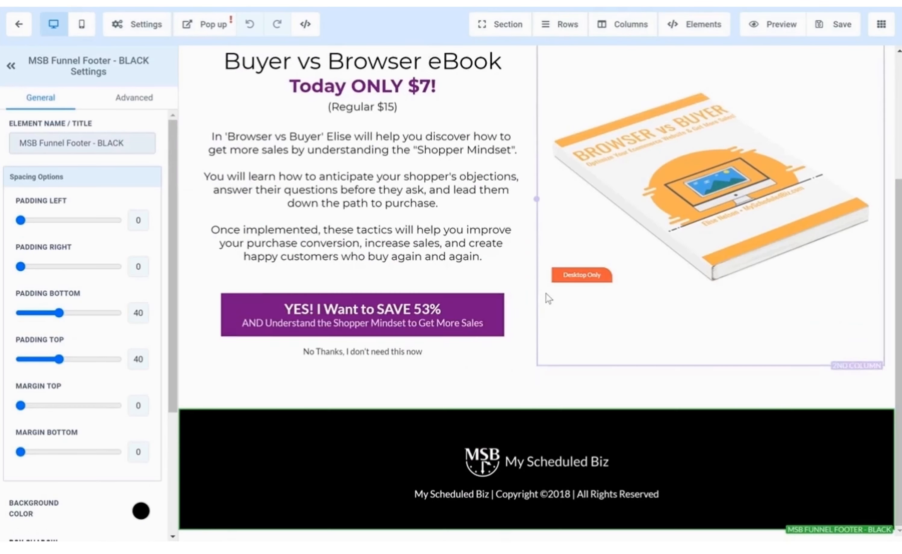
{"action": "left_click", "coordinate": [403, 338]}
Confirm the No Thanks link goes to OTO 2 - Website Review Call, then leave the editor unsaved
{"action": "scroll", "coordinate": [86, 402], "scroll_direction": "down", "scroll_amount": 10}
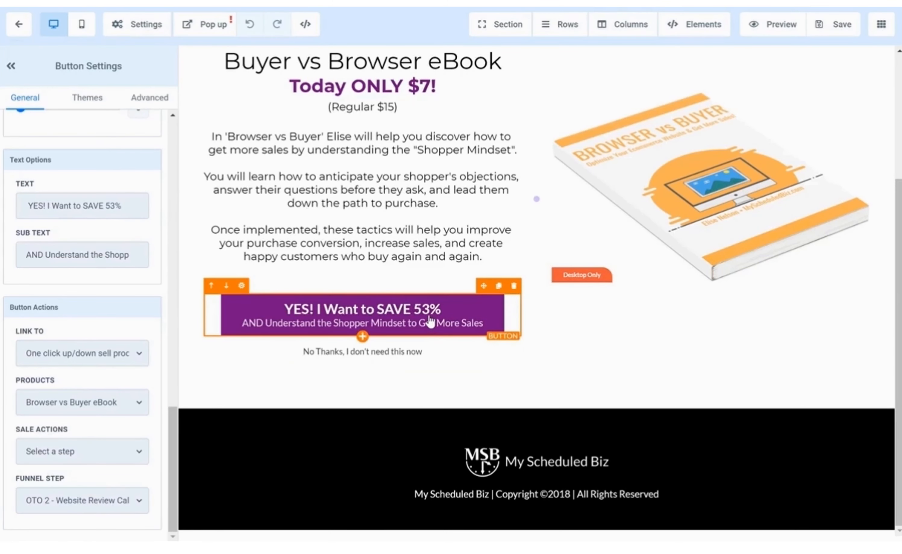
{"action": "left_click", "coordinate": [413, 353]}
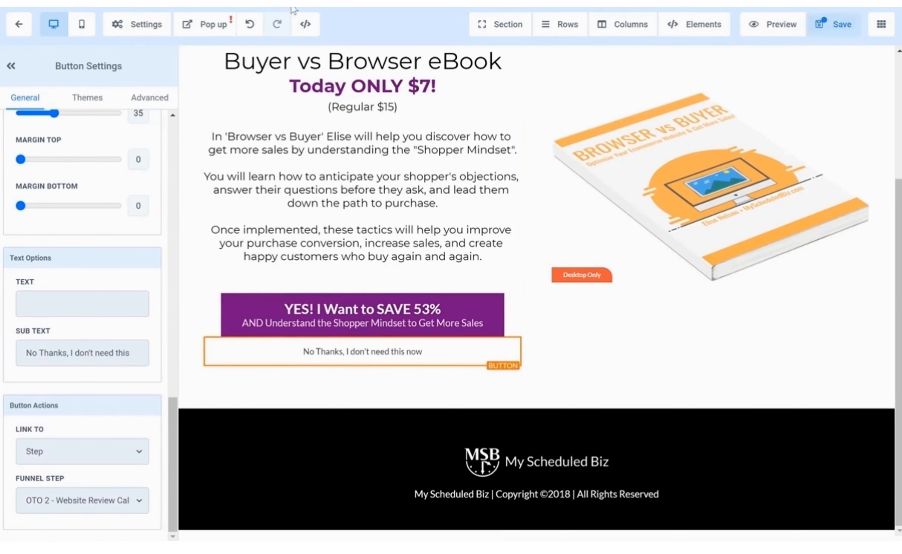
{"action": "left_click", "coordinate": [31, 24]}
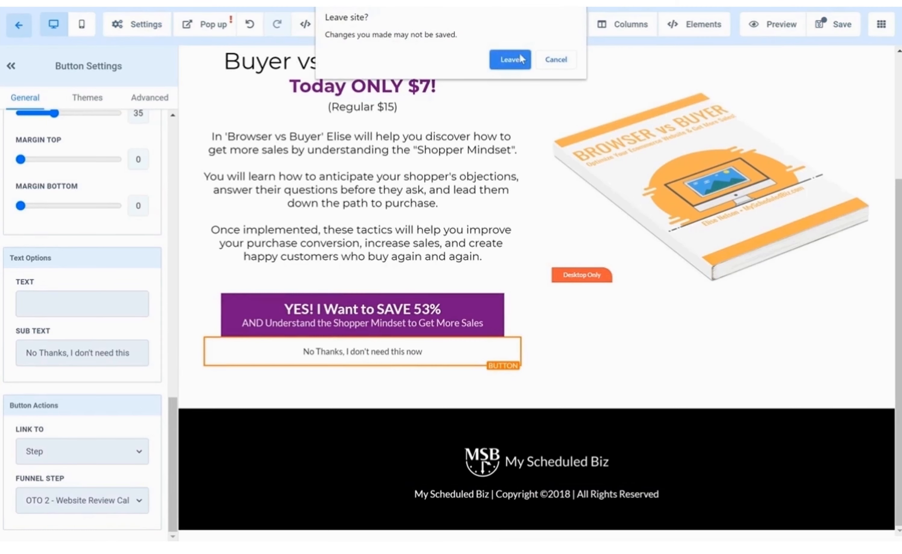
{"action": "left_click", "coordinate": [518, 59]}
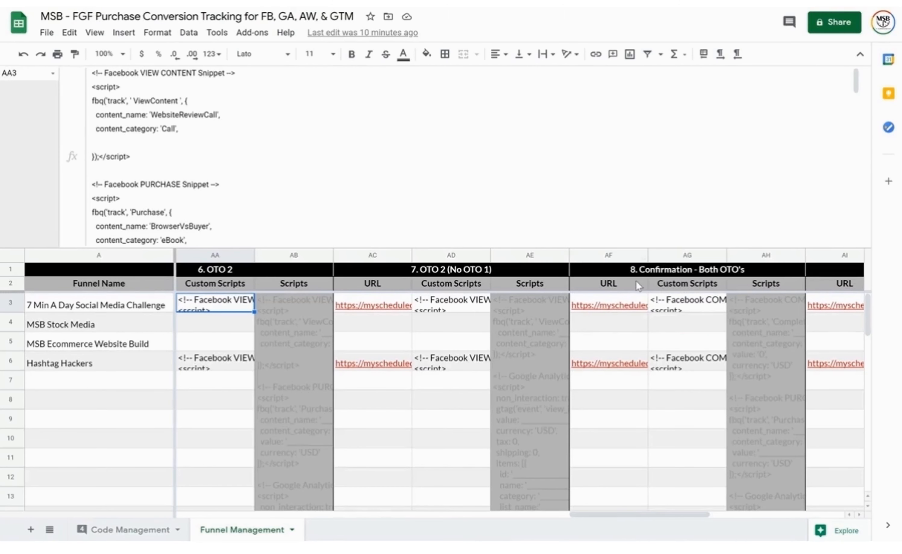
Review the Confirmation - NO OTO's and Confirmation - OTO 2 Only custom scripts in row 3
{"action": "scroll", "coordinate": [796, 323], "scroll_direction": "right", "scroll_amount": 3}
{"action": "scroll", "coordinate": [697, 318], "scroll_direction": "right", "scroll_amount": 3}
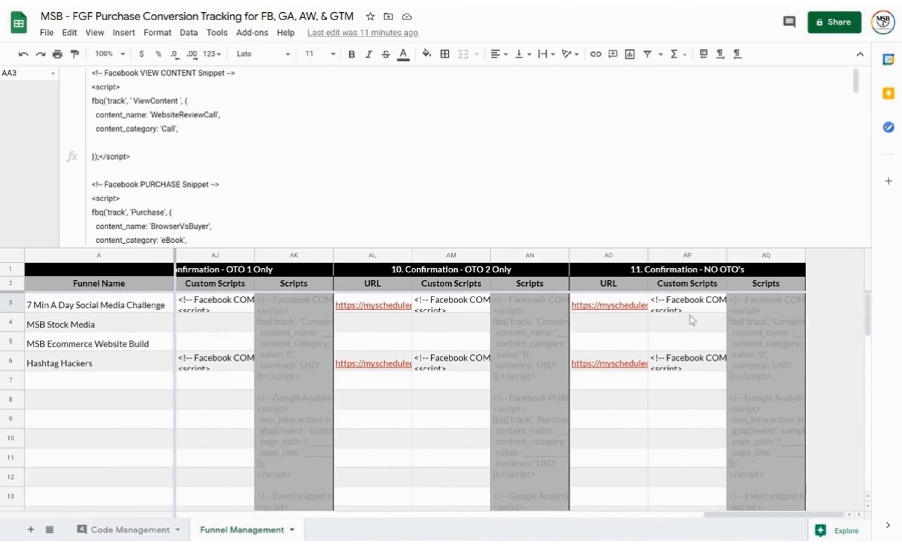
{"action": "left_click", "coordinate": [682, 311]}
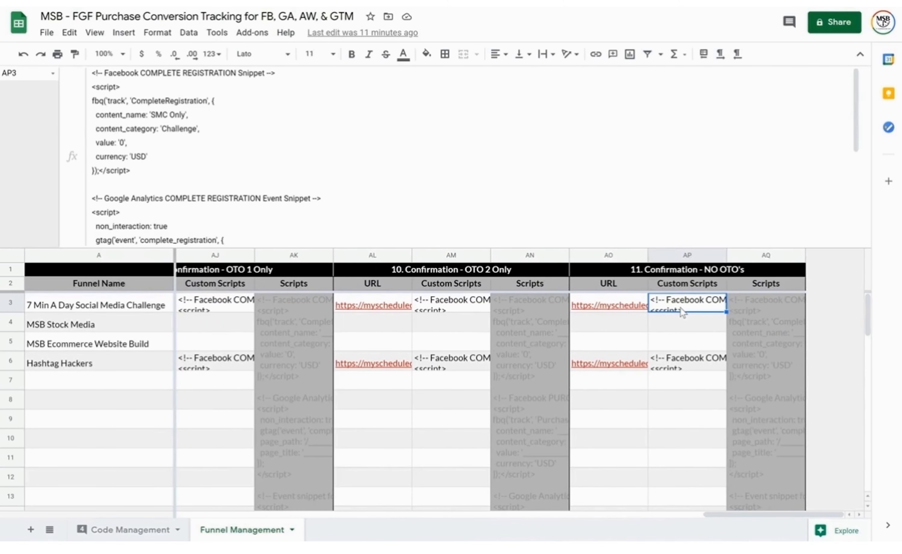
{"action": "left_click", "coordinate": [467, 310]}
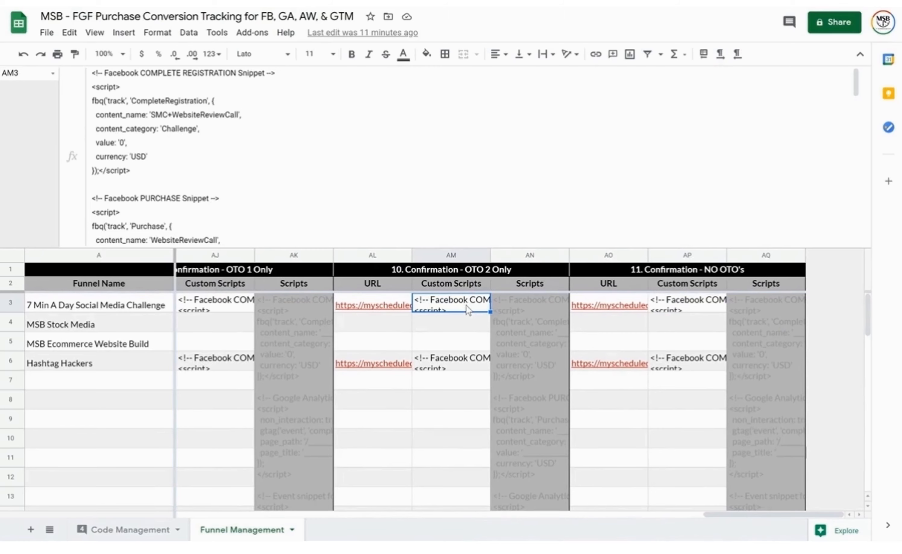
Step back along row 3 to the Optin stage and review its template and custom scripts
{"action": "key", "text": "Left"}
{"action": "key", "text": "Left"}
{"action": "key", "text": "Left"}
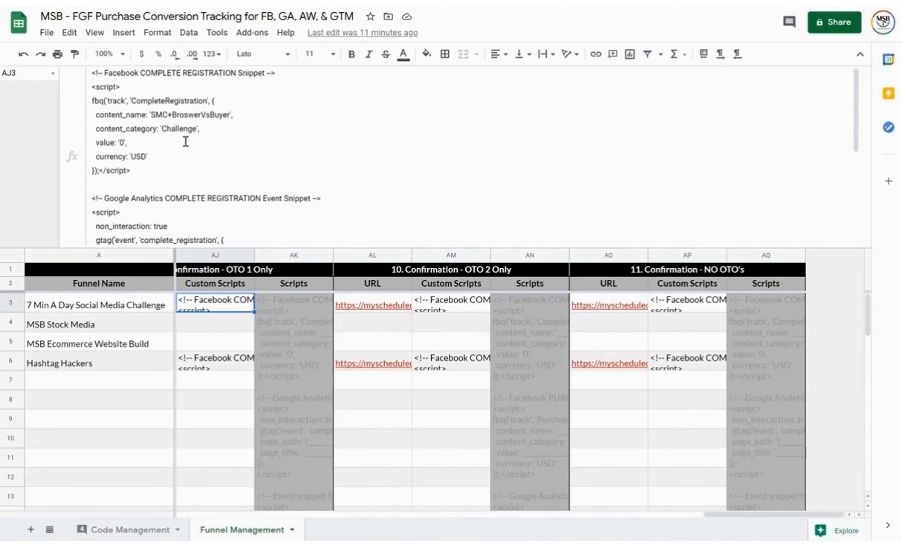
{"action": "key", "text": "Left"}
{"action": "key", "text": "Left"}
{"action": "key", "text": "Left"}
{"action": "key", "text": "Left"}
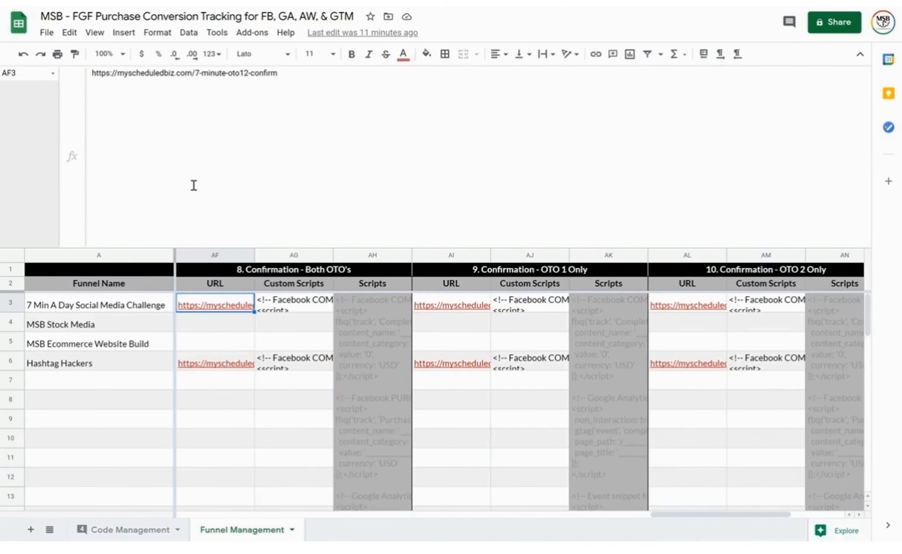
{"action": "key", "text": "Left"}
{"action": "key", "text": "Left"}
{"action": "key", "text": "Left"}
{"action": "key", "text": "Left"}
{"action": "key", "text": "Left"}
{"action": "key", "text": "Left"}
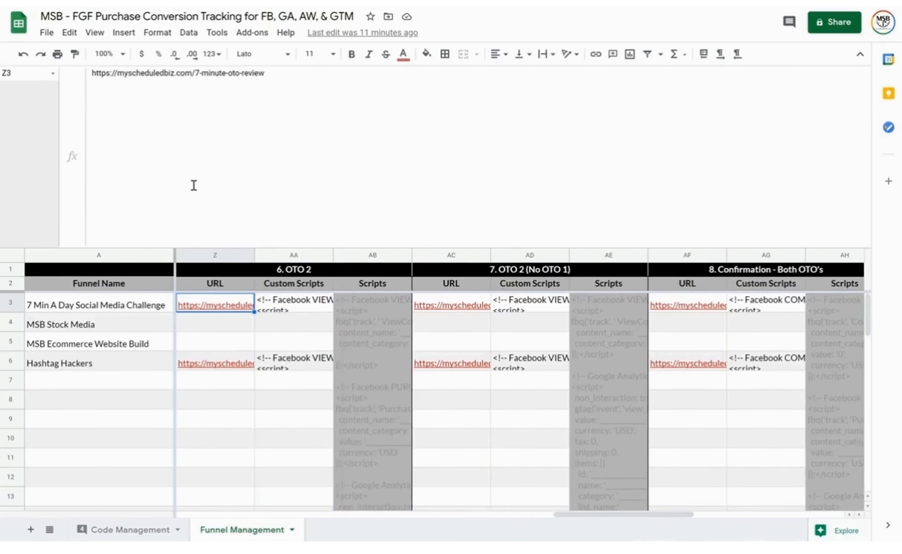
{"action": "key", "text": "Left"}
{"action": "key", "text": "Left"}
{"action": "key", "text": "Left"}
{"action": "key", "text": "Left"}
{"action": "key", "text": "Left"}
{"action": "key", "text": "Left"}
{"action": "key", "text": "Left"}
{"action": "key", "text": "Left"}
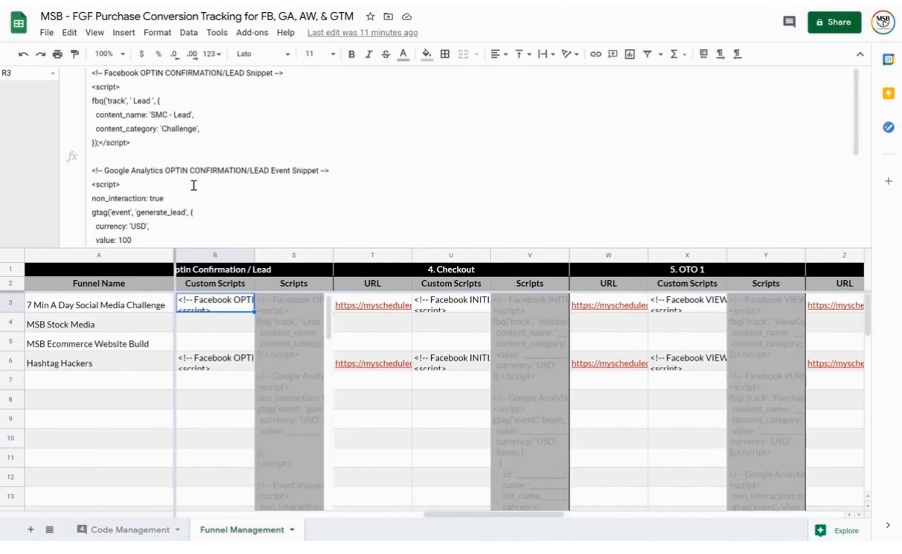
{"action": "key", "text": "Left"}
{"action": "key", "text": "Left"}
{"action": "key", "text": "Left"}
{"action": "key", "text": "Left"}
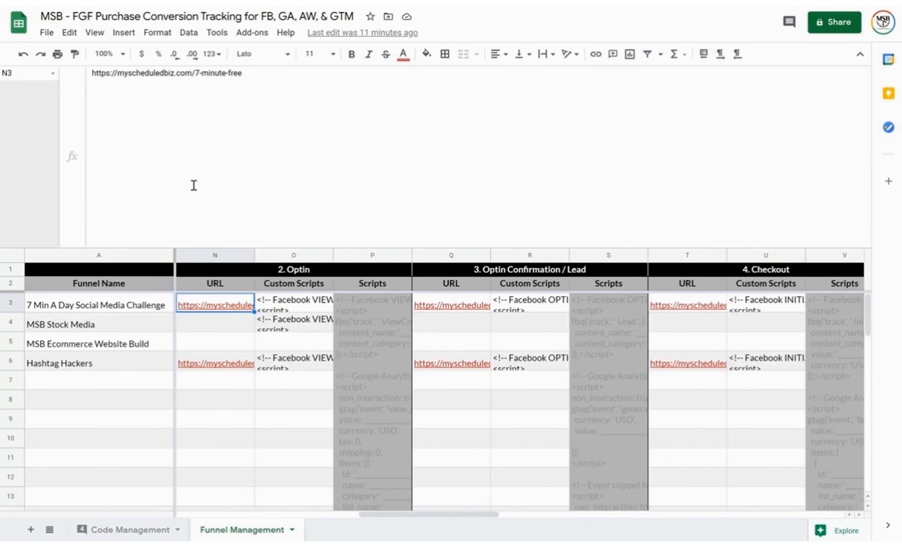
{"action": "left_click", "coordinate": [365, 339]}
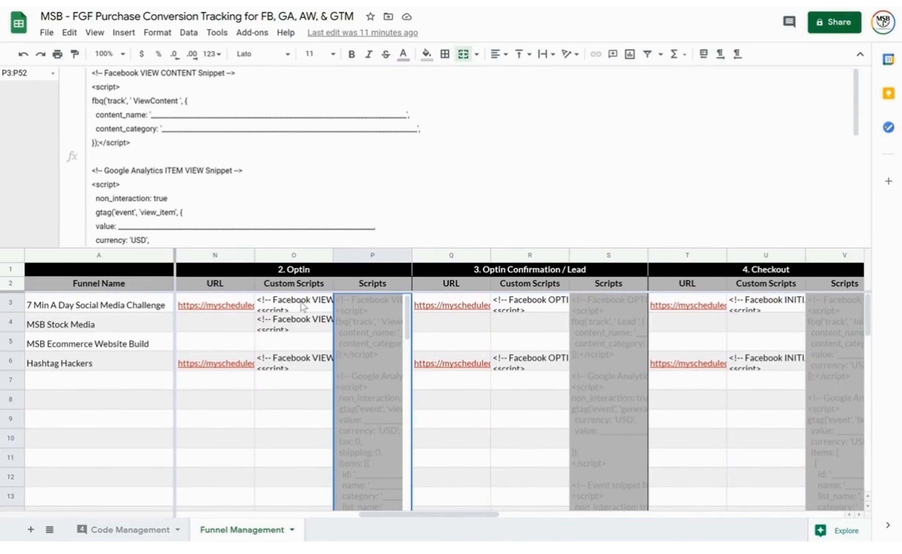
{"action": "left_click", "coordinate": [303, 306]}
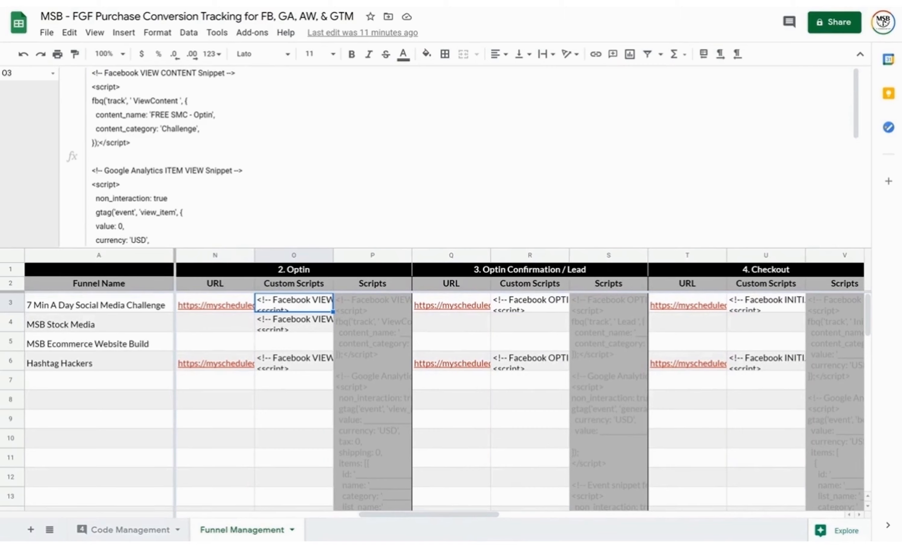
{"action": "left_click", "coordinate": [501, 3]}
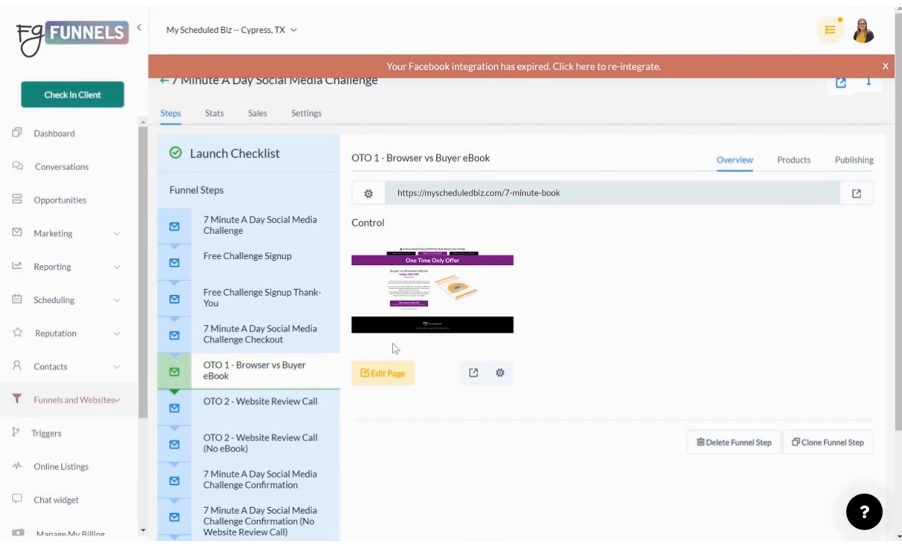
Check the OTO 1 page's BrowserVsBuyer ViewContent header tracking code and close it unchanged
{"action": "left_click", "coordinate": [388, 381]}
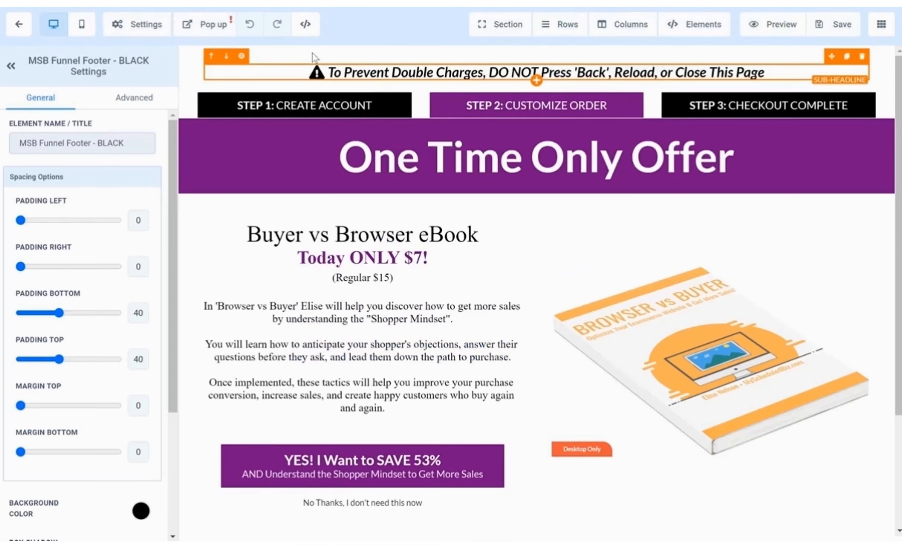
{"action": "left_click", "coordinate": [146, 25]}
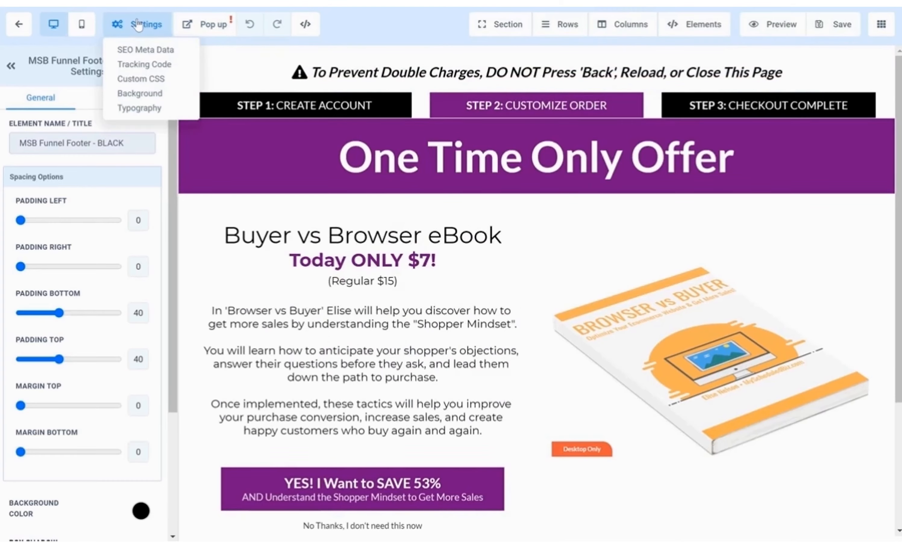
{"action": "left_click", "coordinate": [147, 65]}
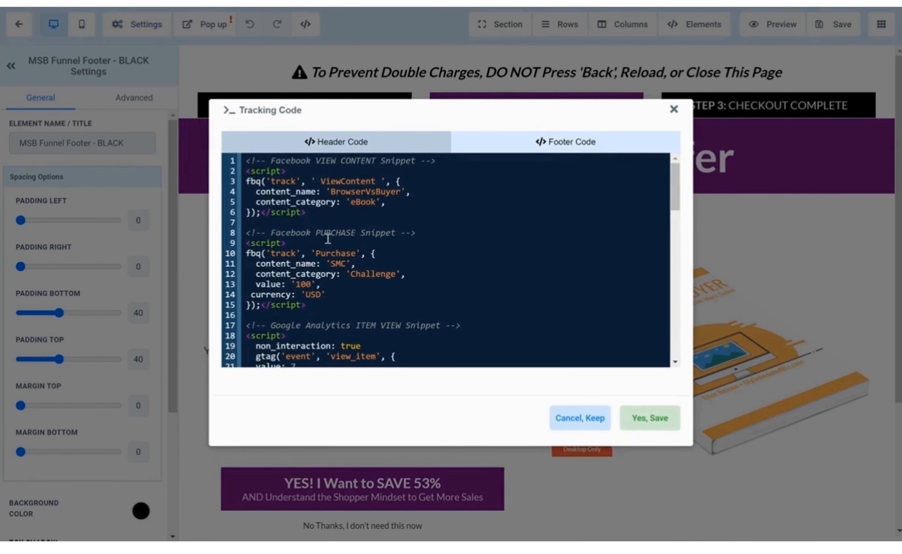
{"action": "left_click", "coordinate": [673, 110]}
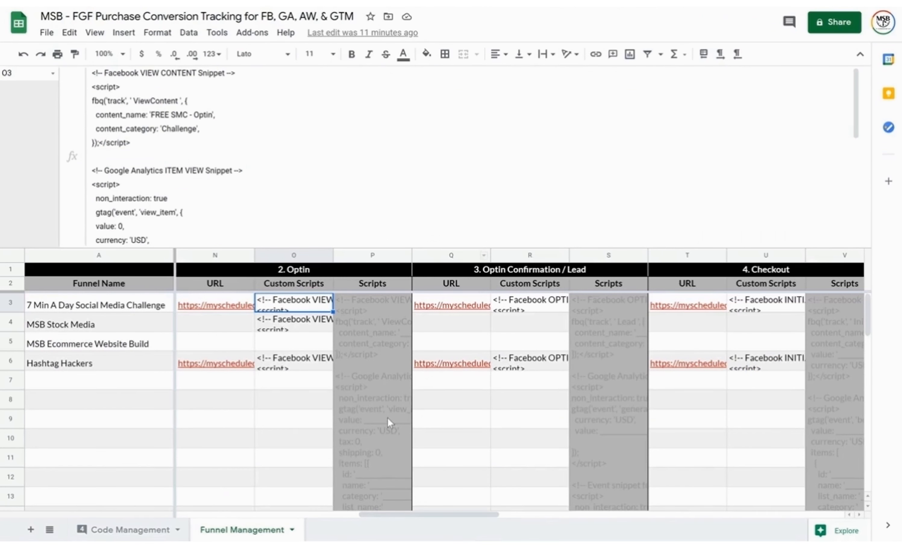
{"action": "scroll", "coordinate": [387, 417], "scroll_direction": "down", "scroll_amount": 15}
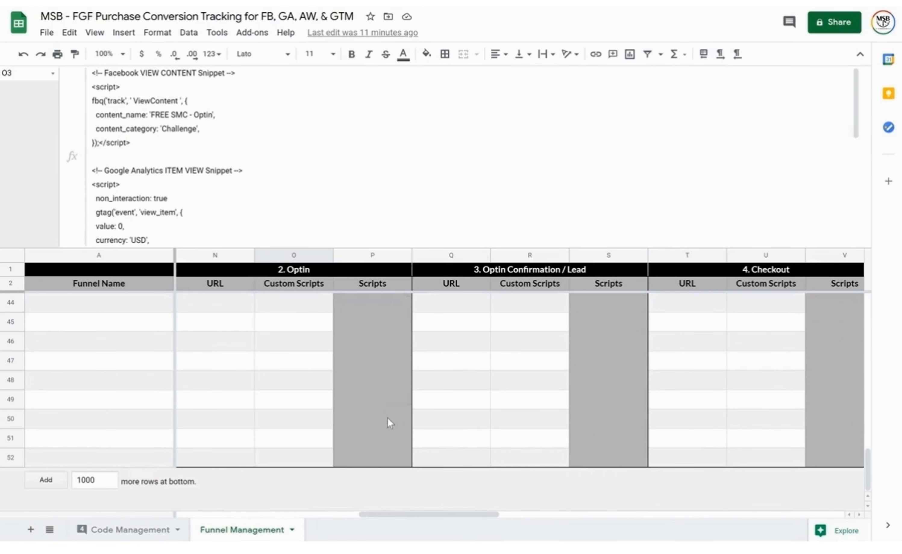
{"action": "scroll", "coordinate": [252, 398], "scroll_direction": "up", "scroll_amount": 2}
{"action": "scroll", "coordinate": [252, 399], "scroll_direction": "up", "scroll_amount": 10}
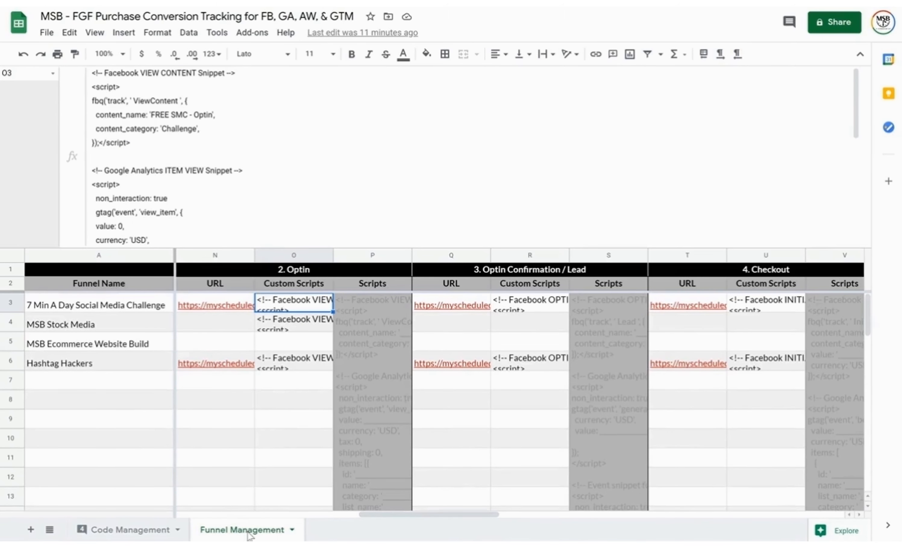
{"action": "right_click", "coordinate": [248, 536]}
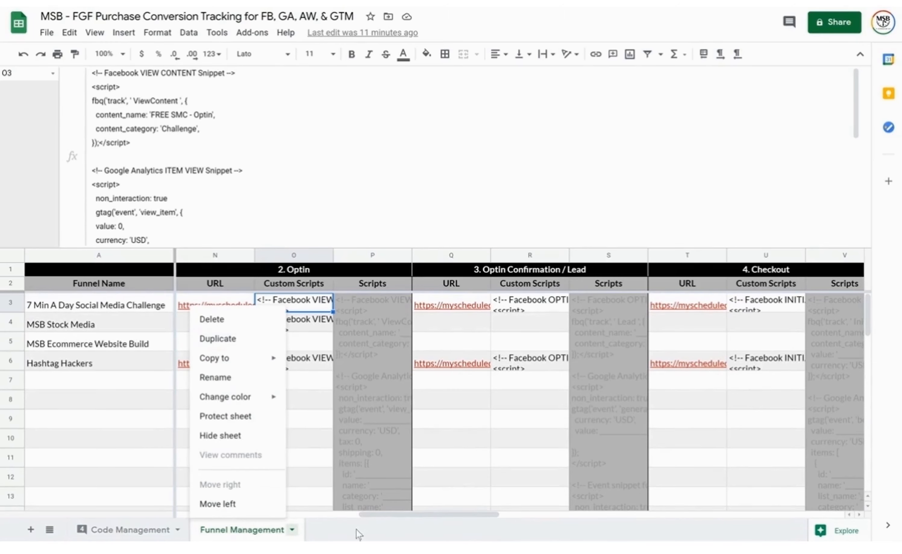
{"action": "left_click", "coordinate": [304, 433]}
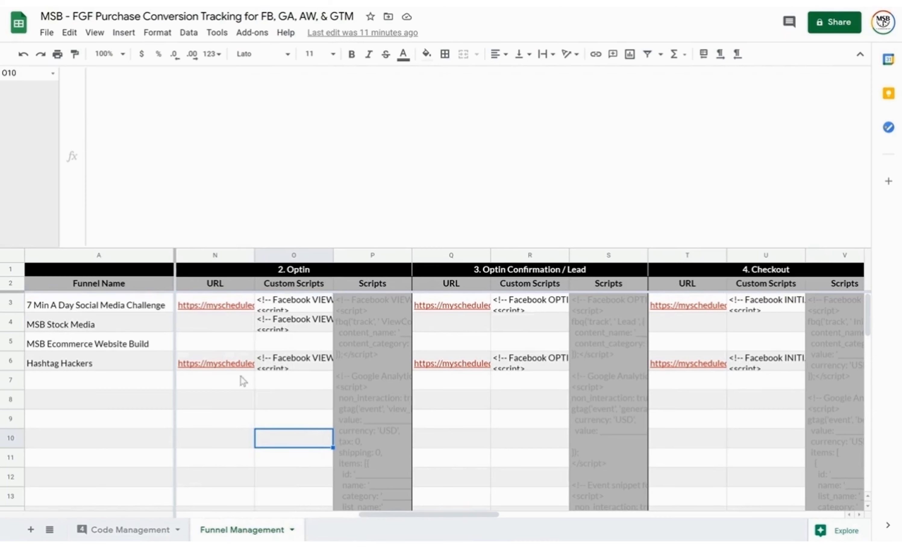
{"action": "mouse_move", "coordinate": [237, 365]}
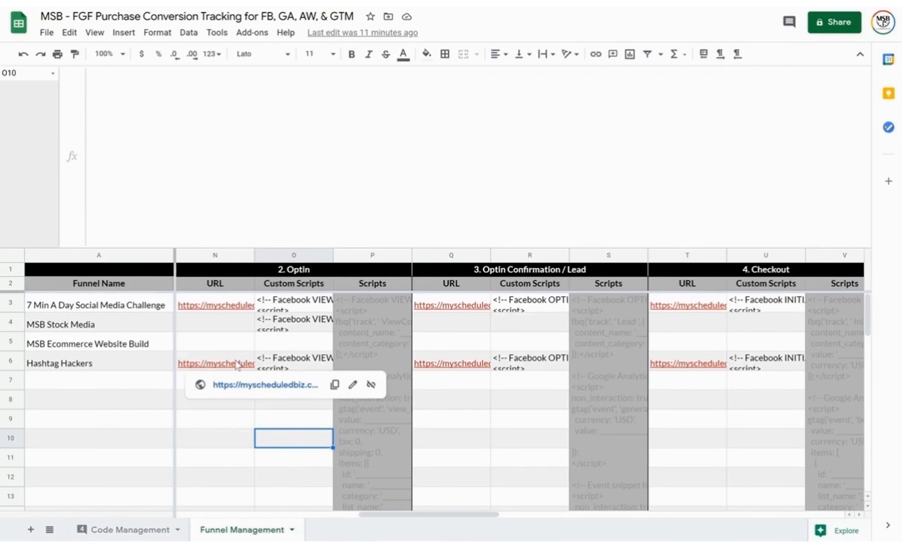